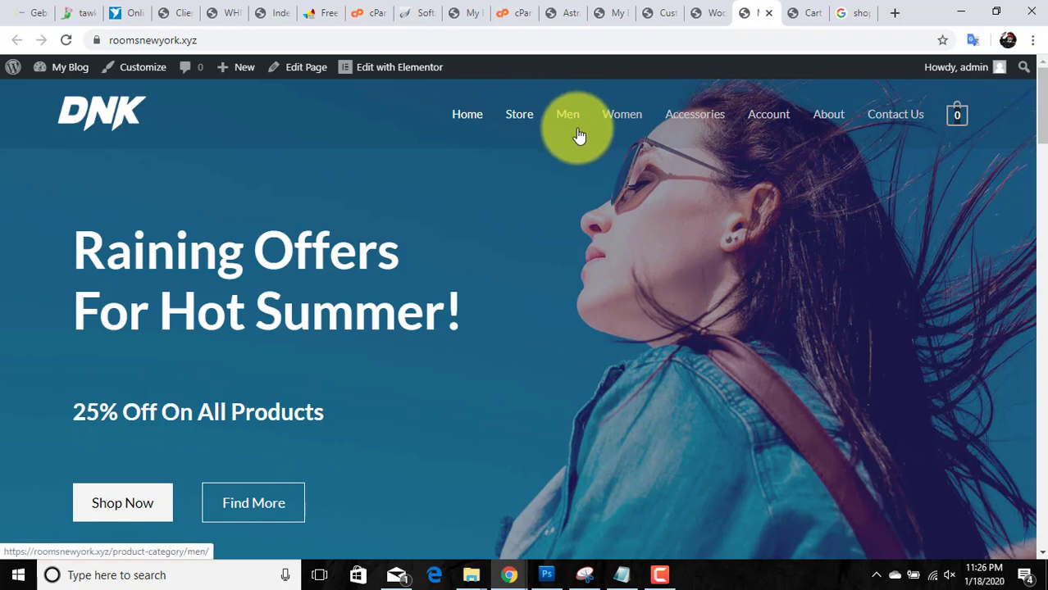
Scroll down the store home page to the Featured Products section.
scroll(1023, 129, "down", 1)
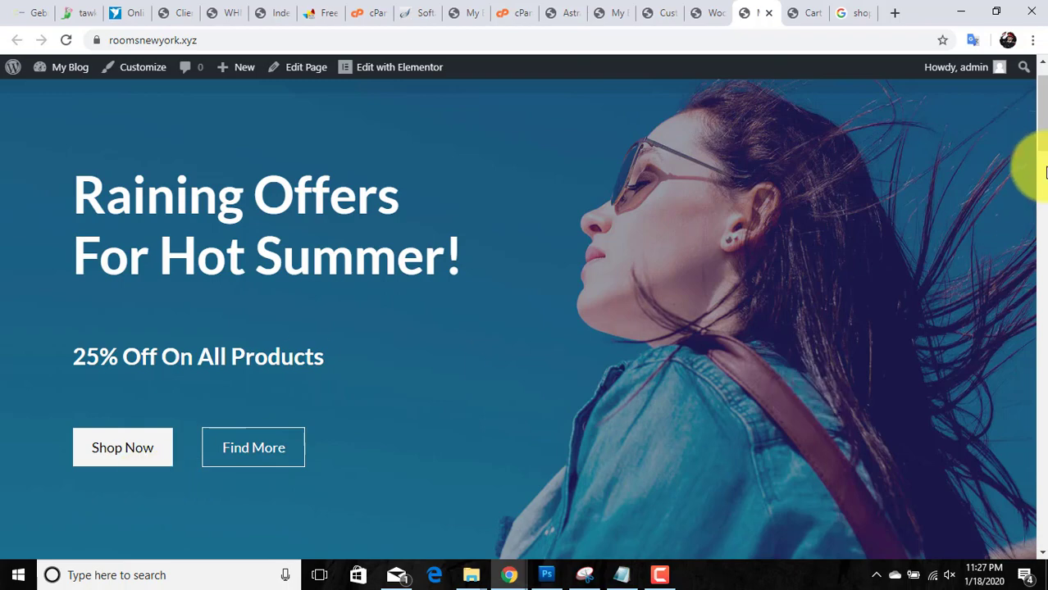
left_click_drag(1043, 129, 1035, 402)
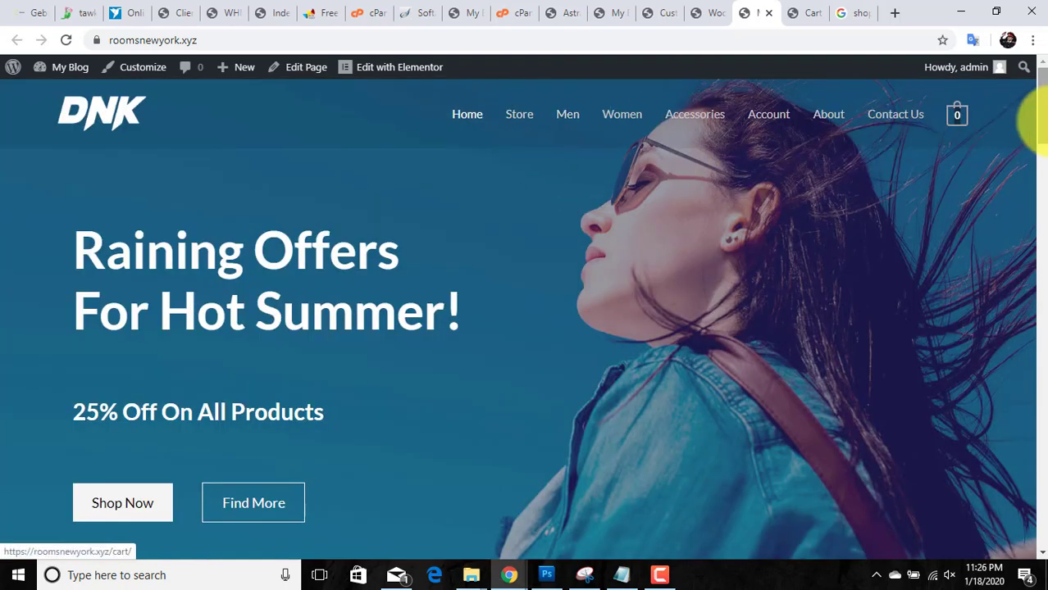
scroll(1035, 132, "down", 1)
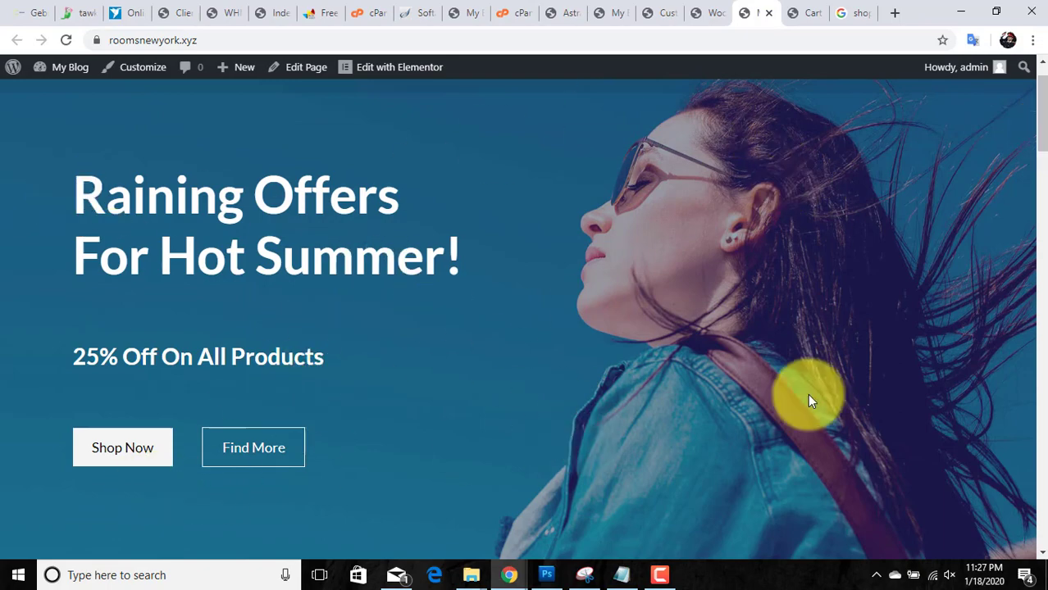
left_click_drag(1038, 129, 1038, 227)
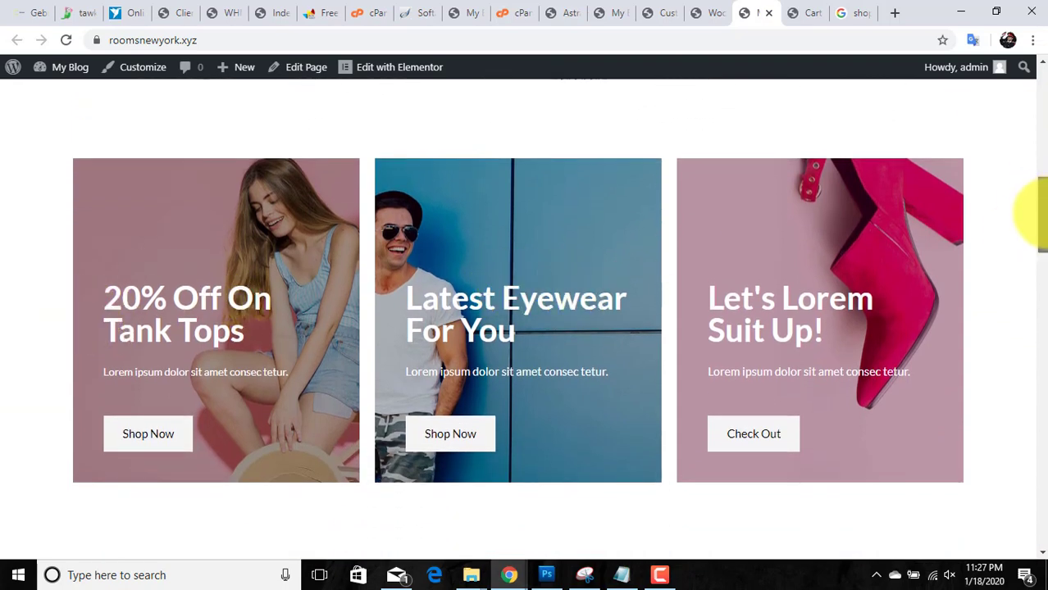
left_click(1040, 276)
left_click_drag(1037, 278, 1041, 82)
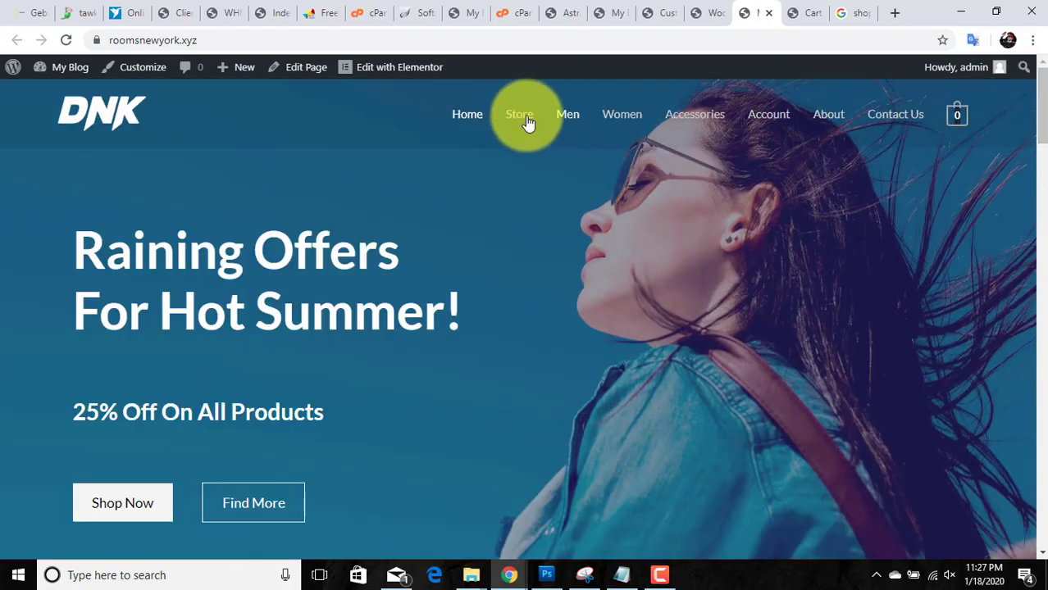
Open the Men category and then the Aqua Wind Breaker product page.
left_click(572, 120)
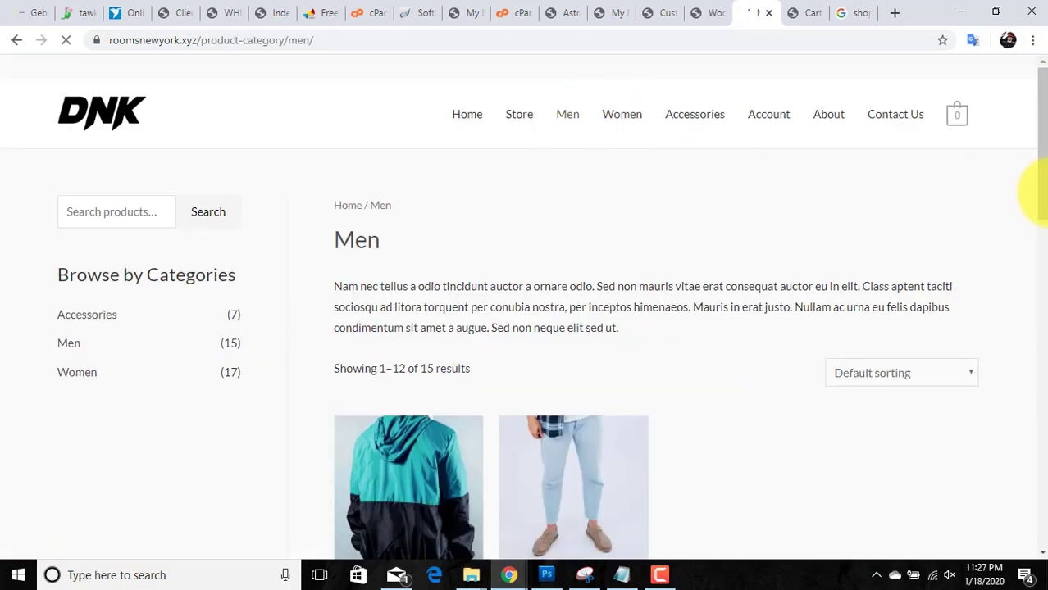
mouse_move(1040, 200)
left_mouse_down()
mouse_move(1036, 312)
mouse_move(1039, 199)
left_mouse_up()
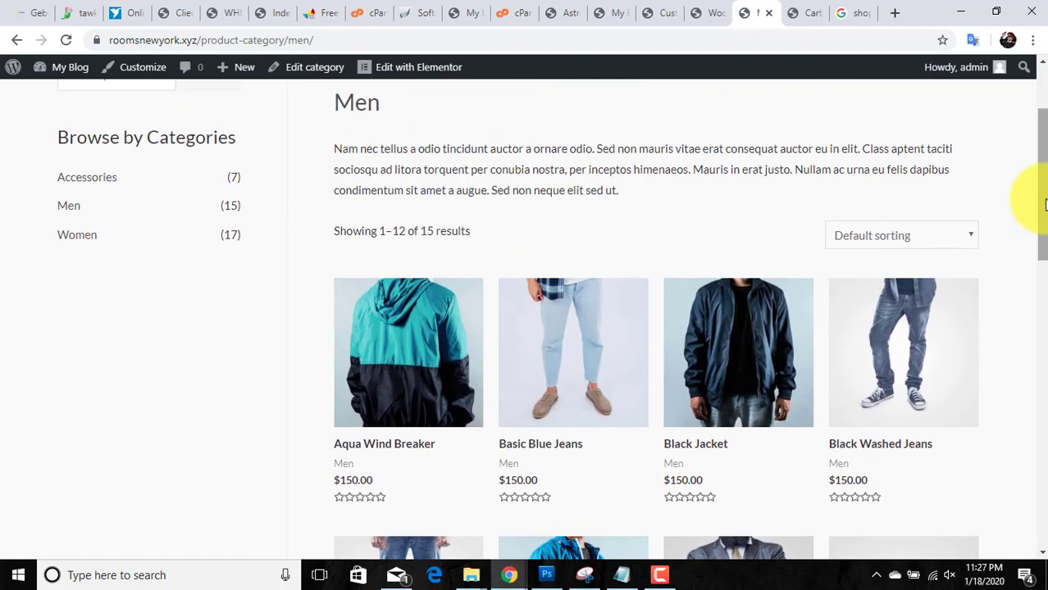
left_click(397, 452)
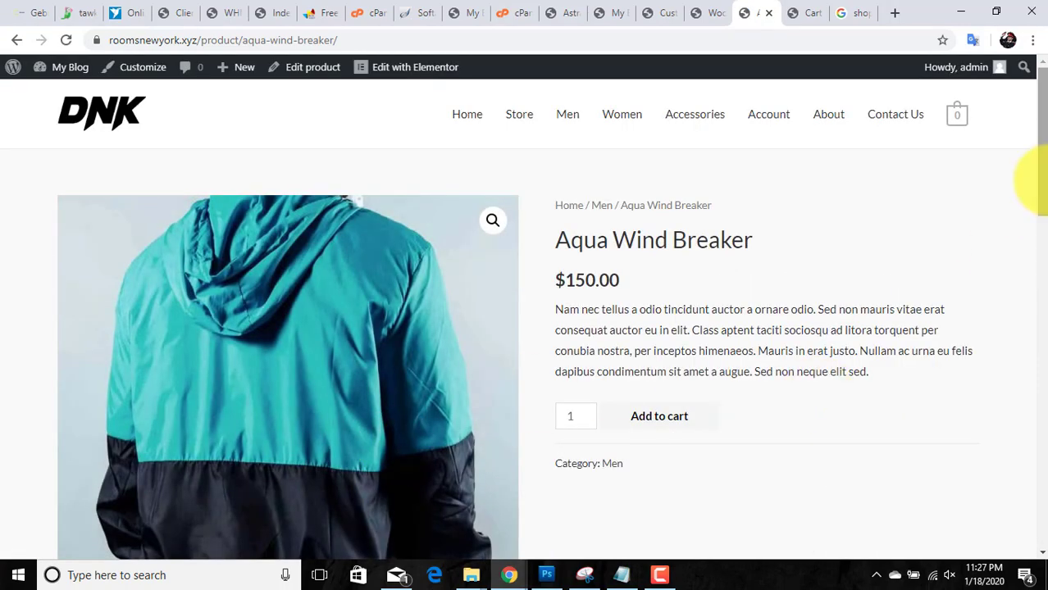
scroll(1034, 189, "down", 4)
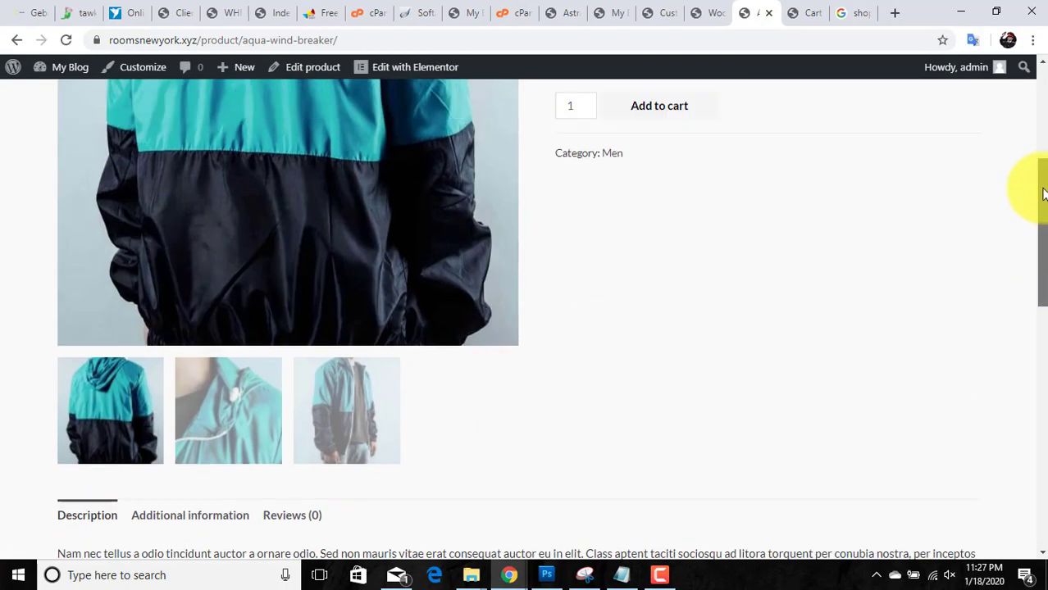
scroll(1033, 189, "up", 4)
Add the $150.00 Aqua Wind Breaker to the cart and open the full cart page.
left_click(655, 419)
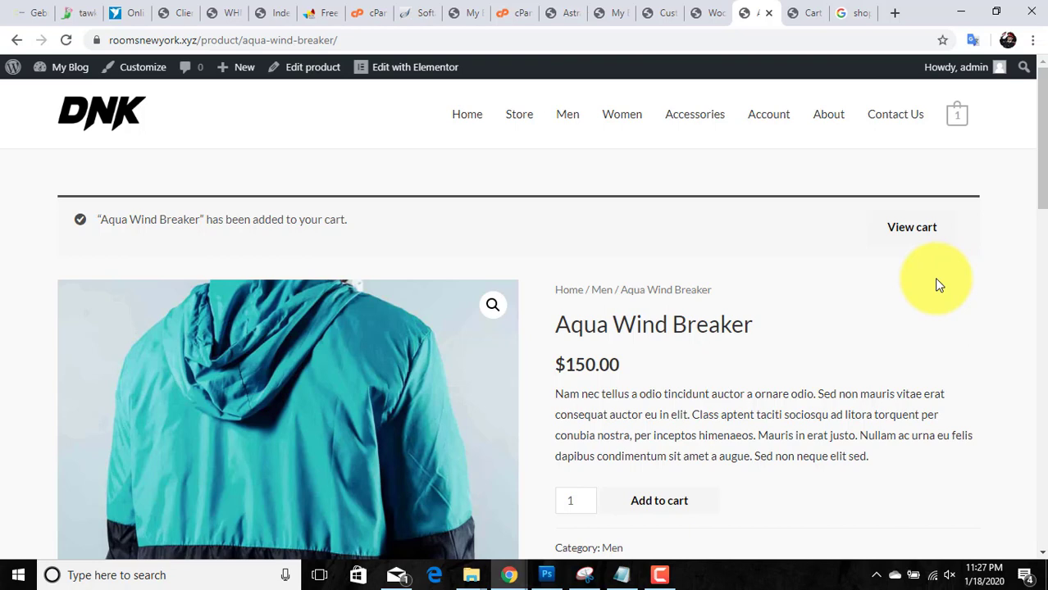
mouse_move(955, 117)
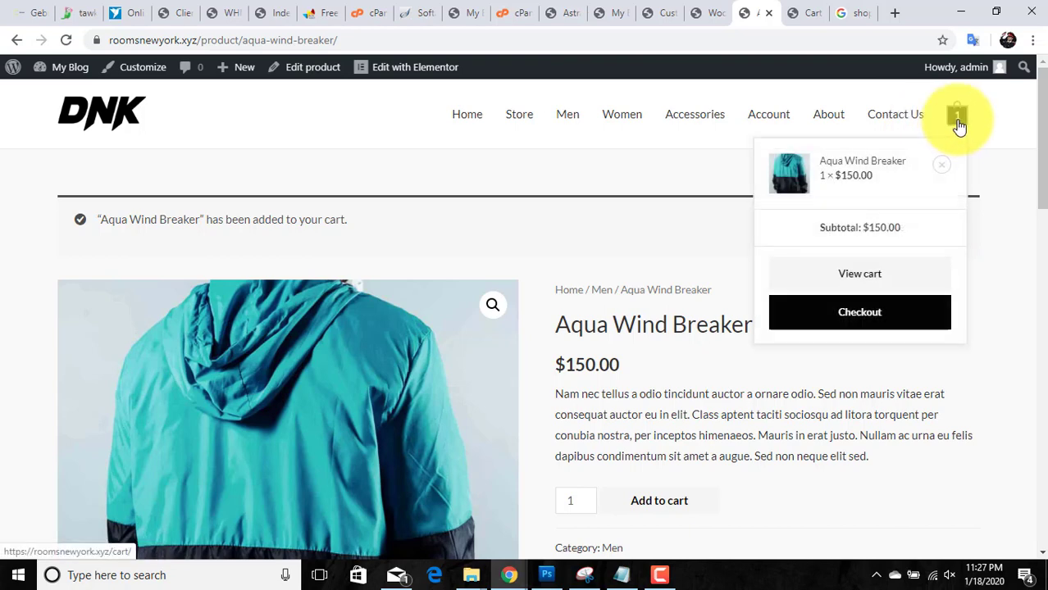
left_click(870, 276)
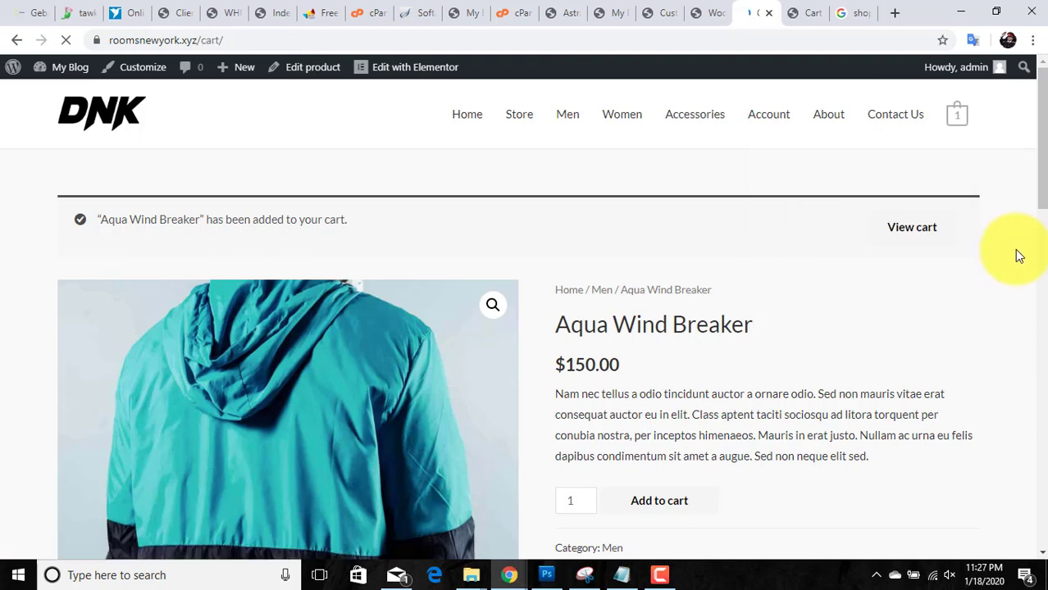
Review the cart holding the Aqua Wind Breaker and proceed to checkout.
scroll(1036, 175, "down", 2)
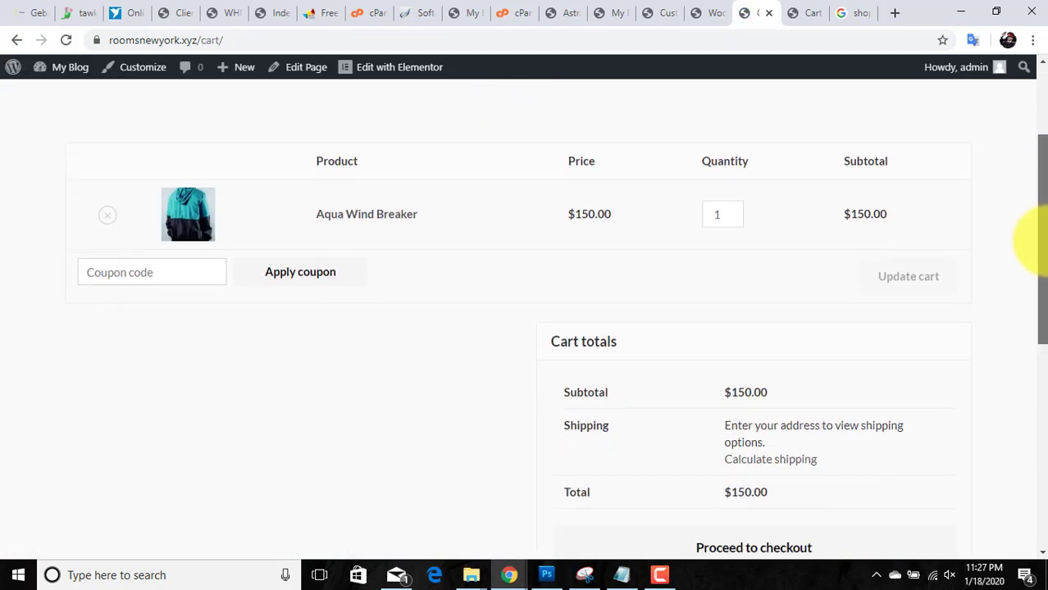
scroll(1035, 295, "down", 2)
scroll(1029, 328, "up", 1)
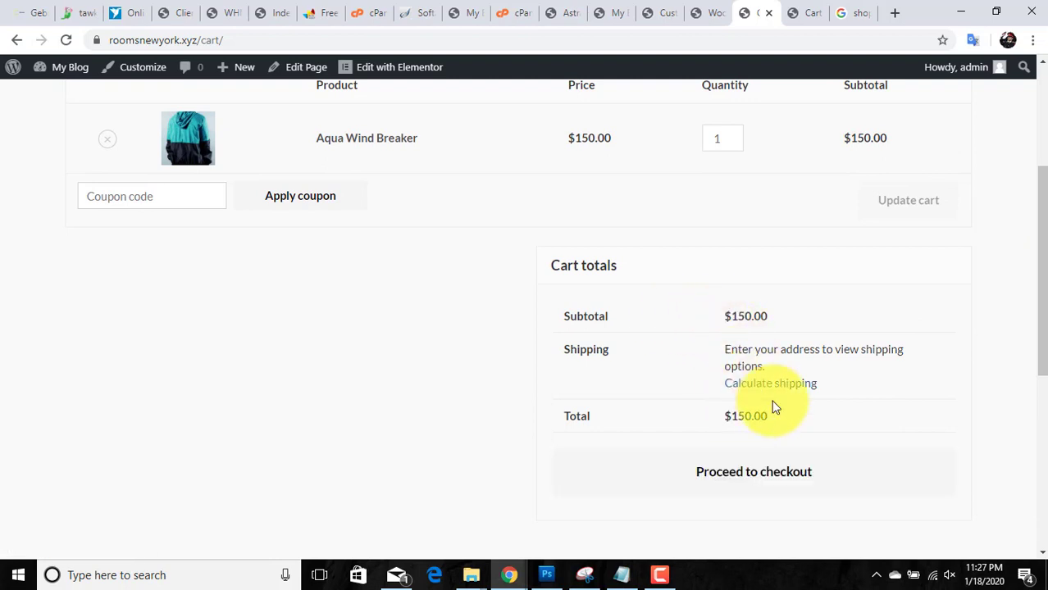
left_click(769, 481)
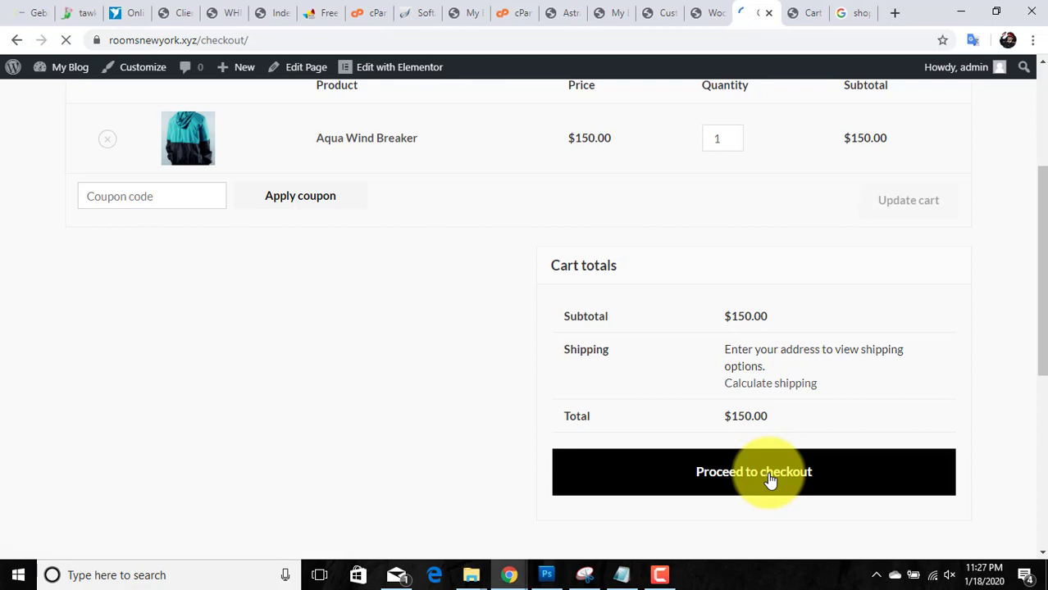
Look over the checkout form and $170.00 total including $20.00 shipping, then go to About.
left_click_drag(1044, 178, 1031, 258)
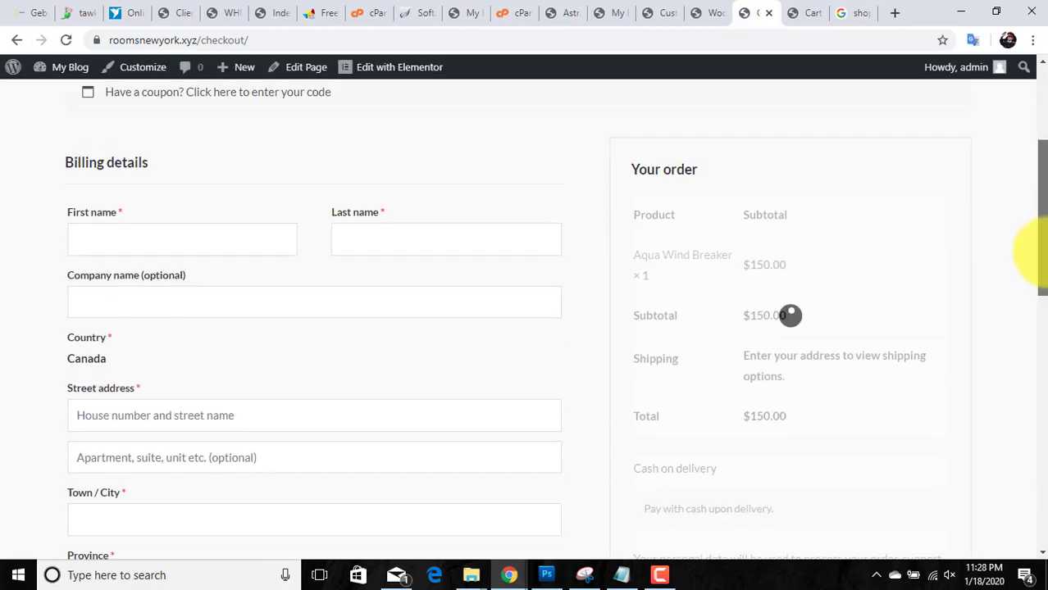
left_click(391, 298)
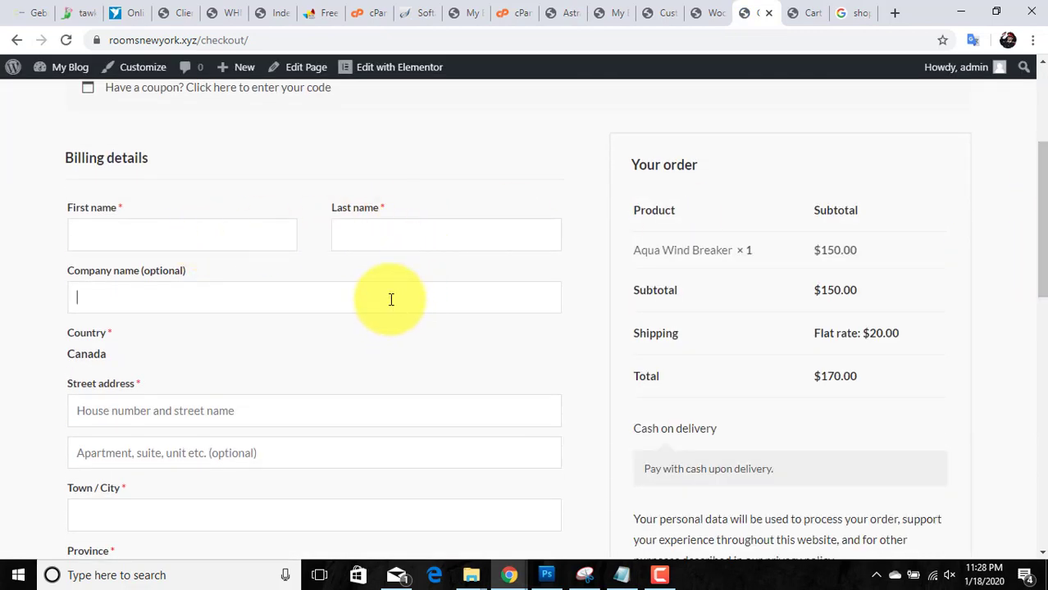
mouse_move(1038, 261)
left_mouse_down()
mouse_move(1038, 371)
mouse_move(1040, 279)
left_mouse_up()
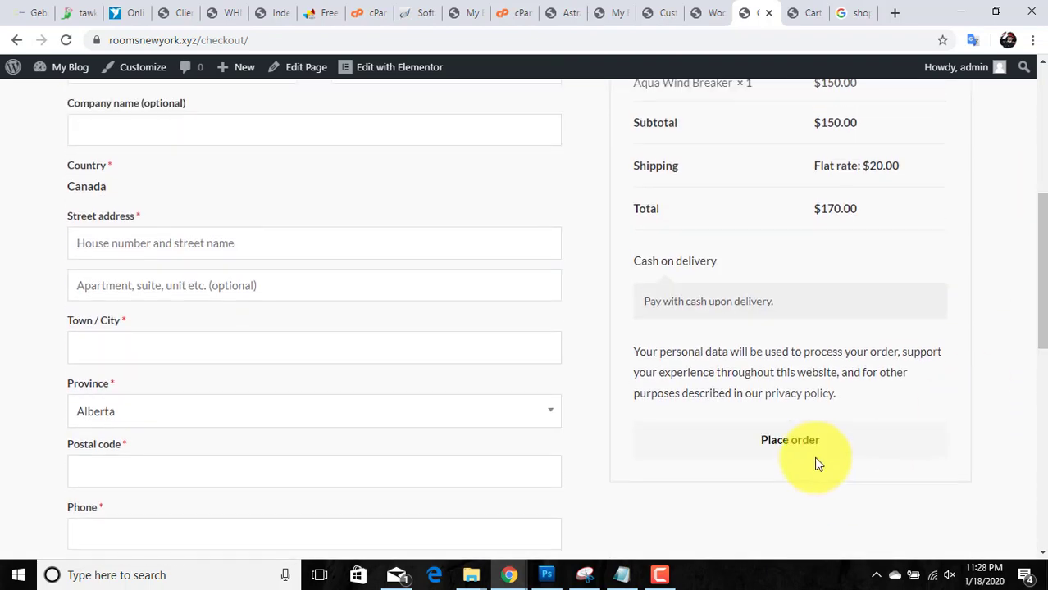
left_click_drag(1038, 320, 1030, 153)
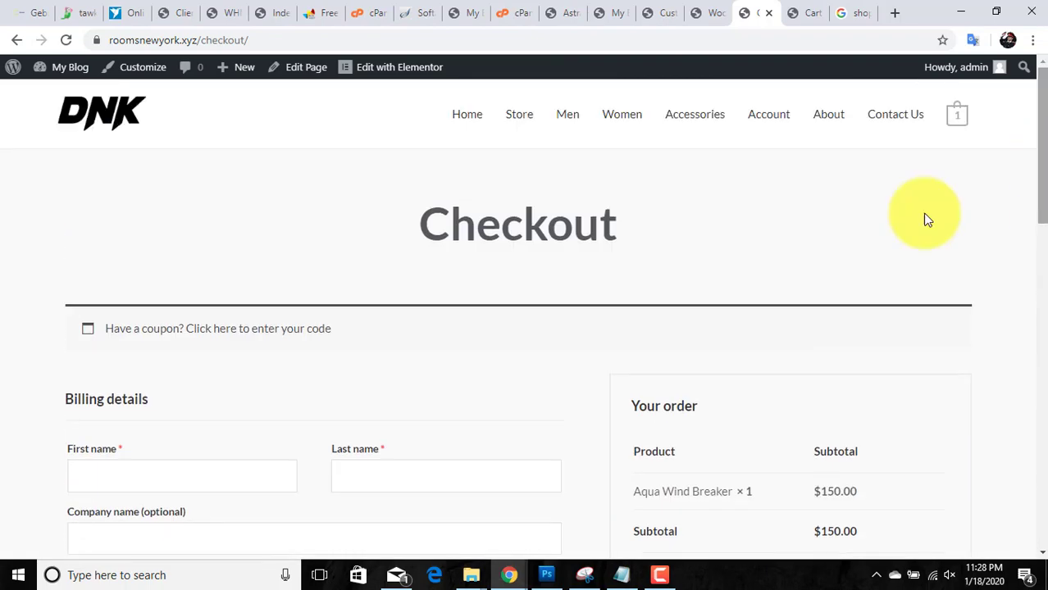
left_click(835, 121)
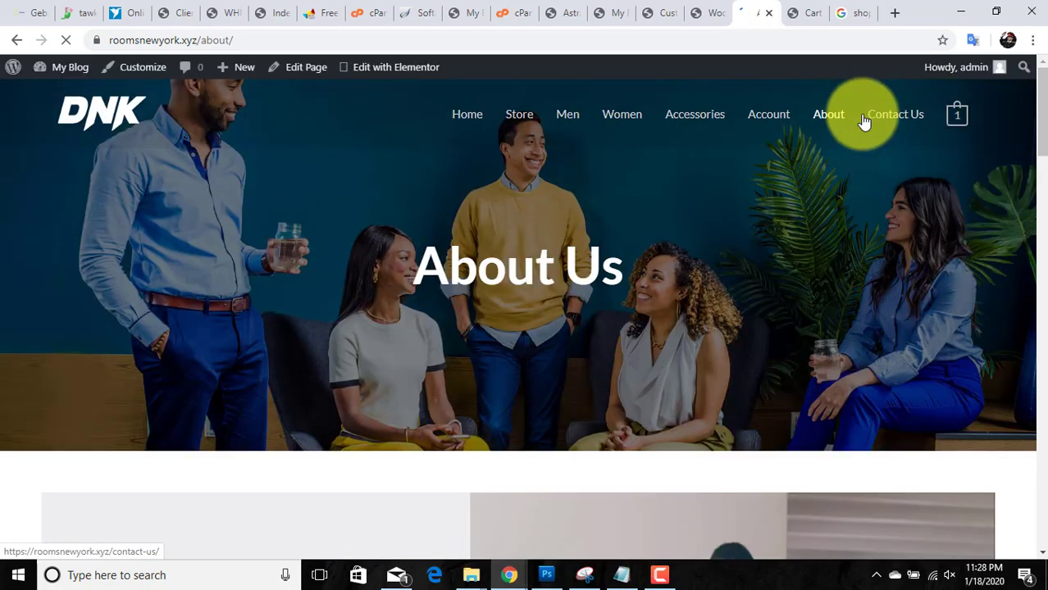
Browse the About Us and Contact Us pages, then return to the DNK home page.
left_click_drag(1038, 131, 1030, 71)
left_click(897, 118)
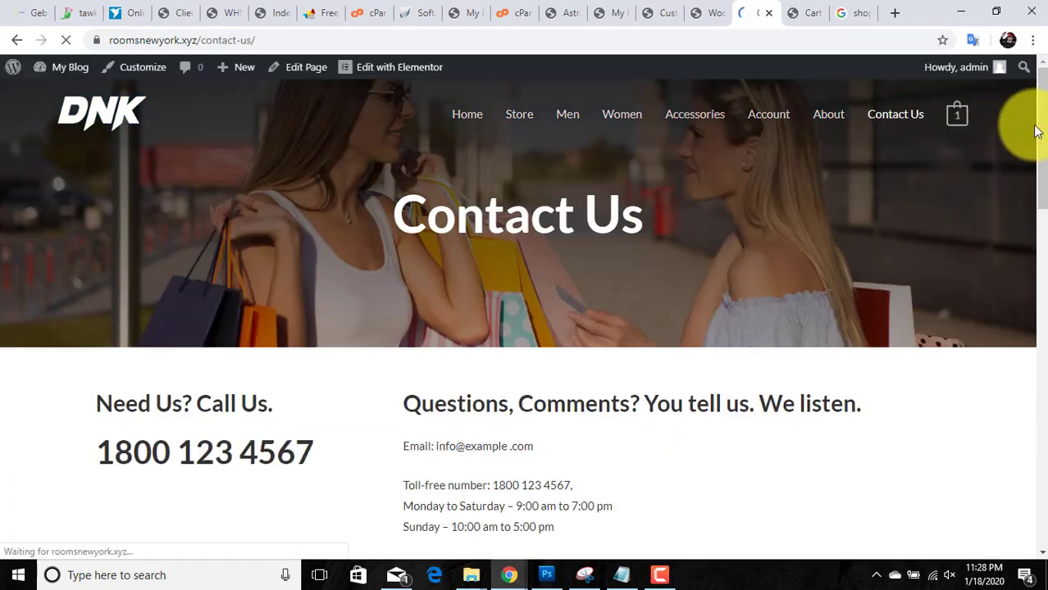
scroll(1033, 271, "down", 10)
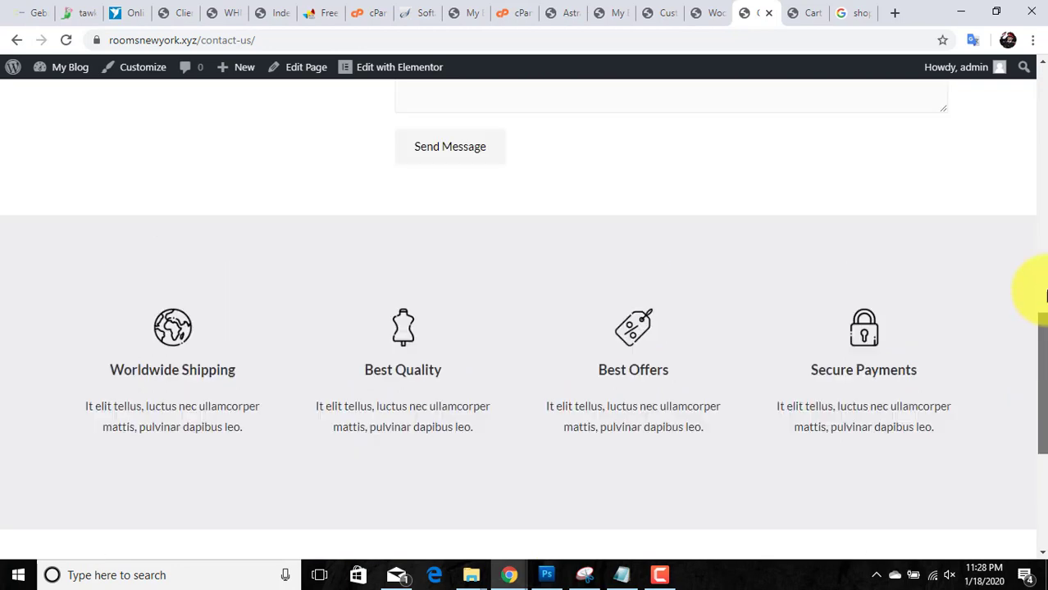
left_click_drag(1043, 294, 1038, 105)
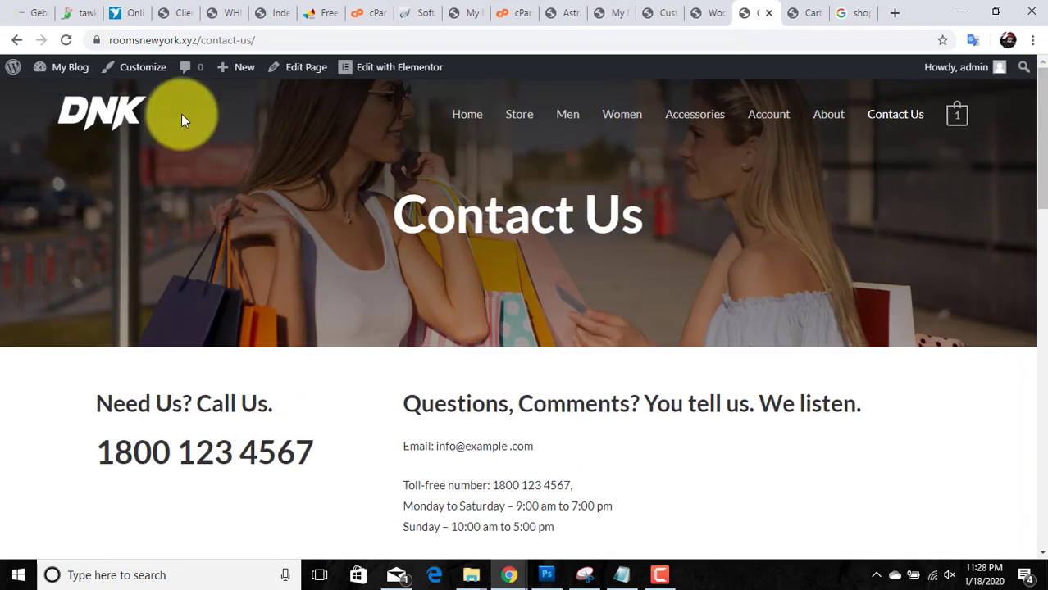
left_click(133, 122)
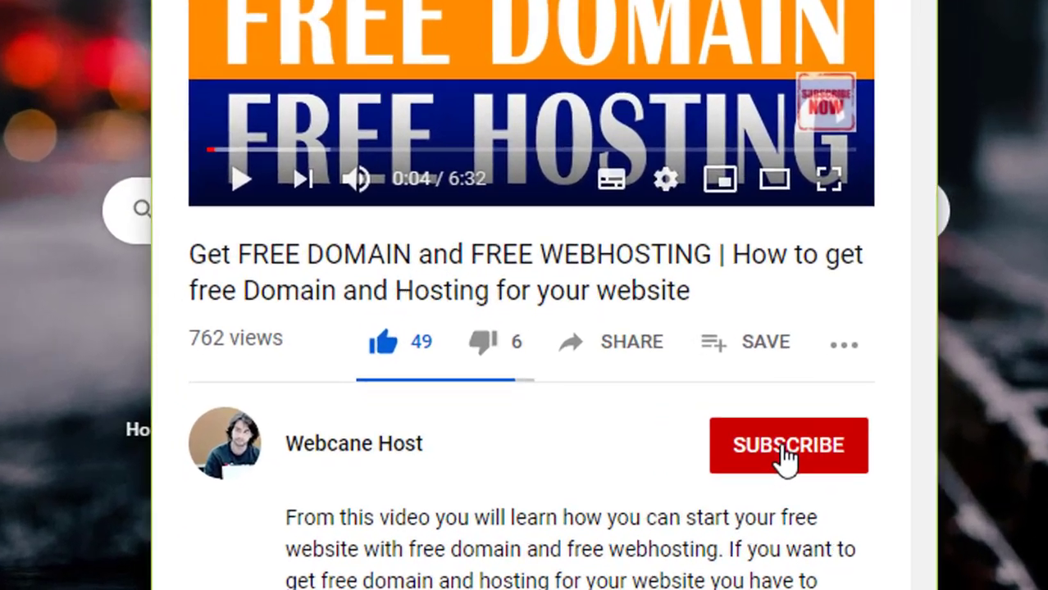
Subscribe to the Webcane Host channel and open its notification bell options.
left_click(786, 455)
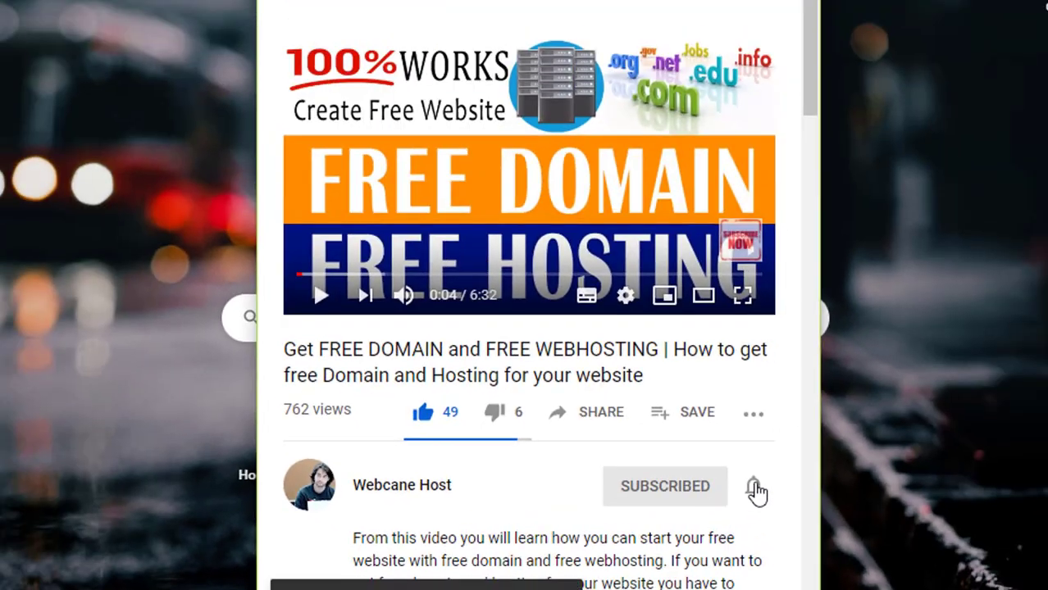
left_click(754, 488)
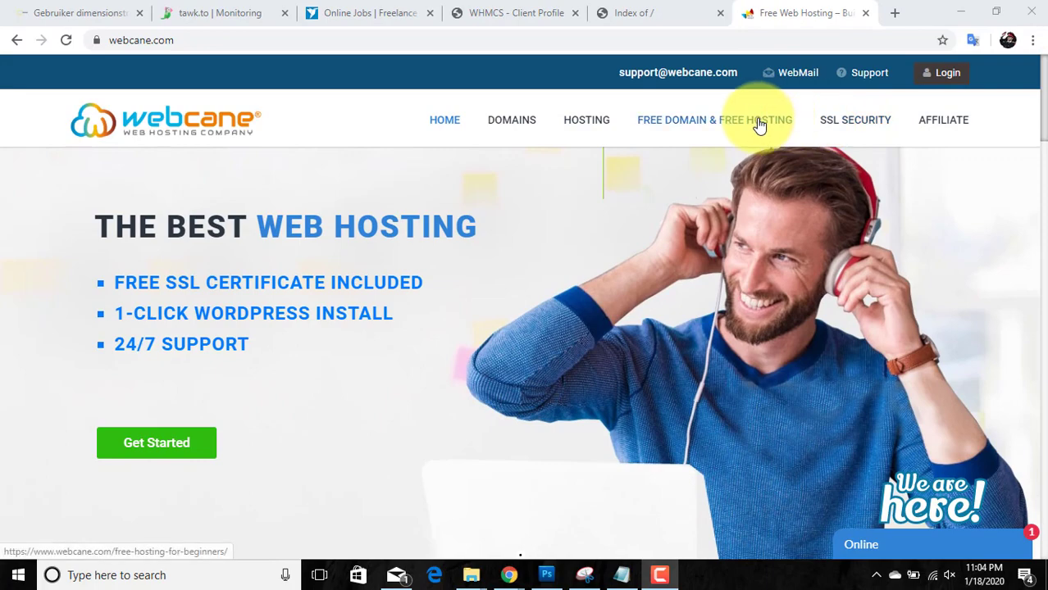
Open the FREE DOMAIN & FREE HOSTING page and read through its text to the tutorial video.
left_click(689, 129)
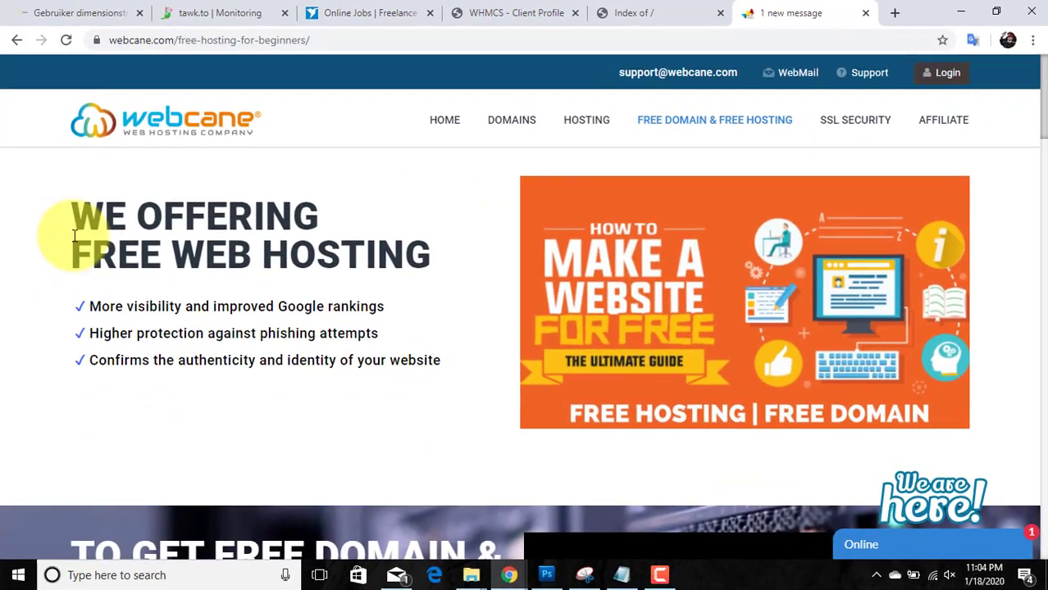
left_click_drag(107, 219, 417, 370)
left_click(436, 421)
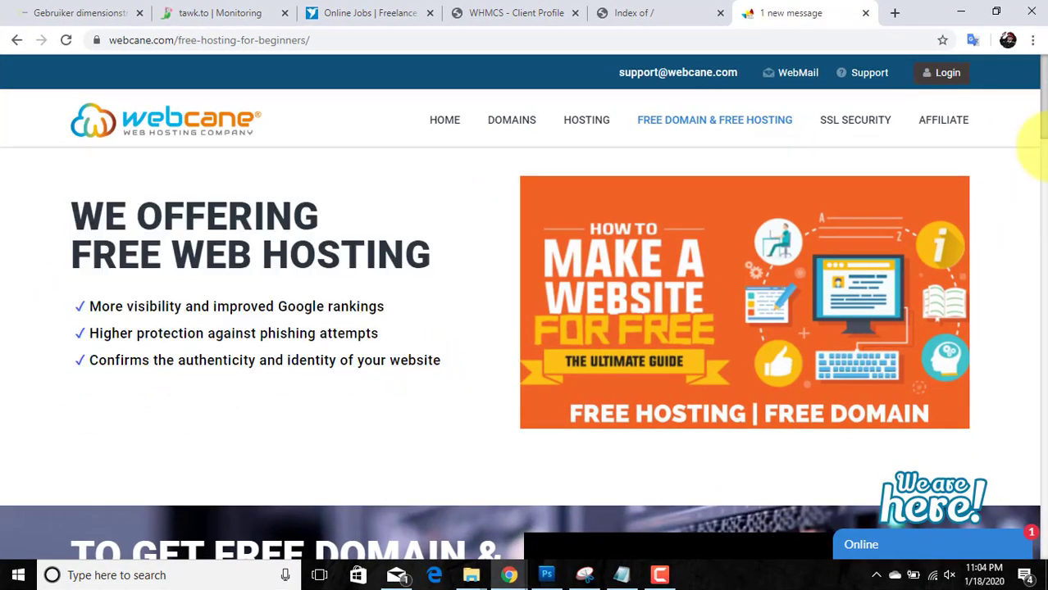
scroll(1029, 131, "down", 2)
scroll(1029, 132, "down", 3)
scroll(1005, 164, "up", 1)
left_click_drag(74, 133, 398, 438)
left_click(395, 452)
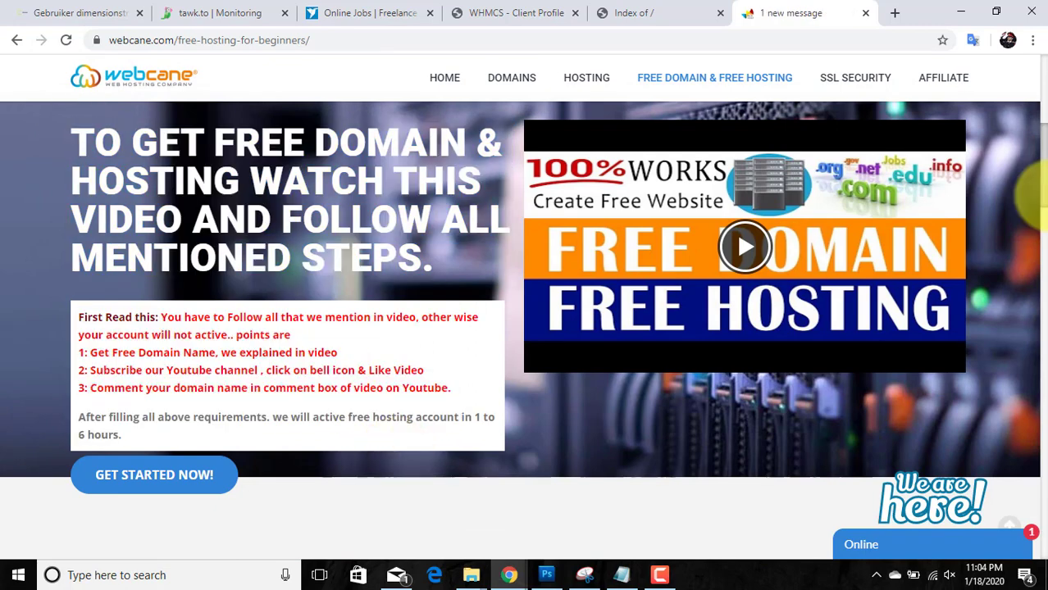
scroll(1029, 176, "up", 1)
scroll(1029, 176, "up", 1)
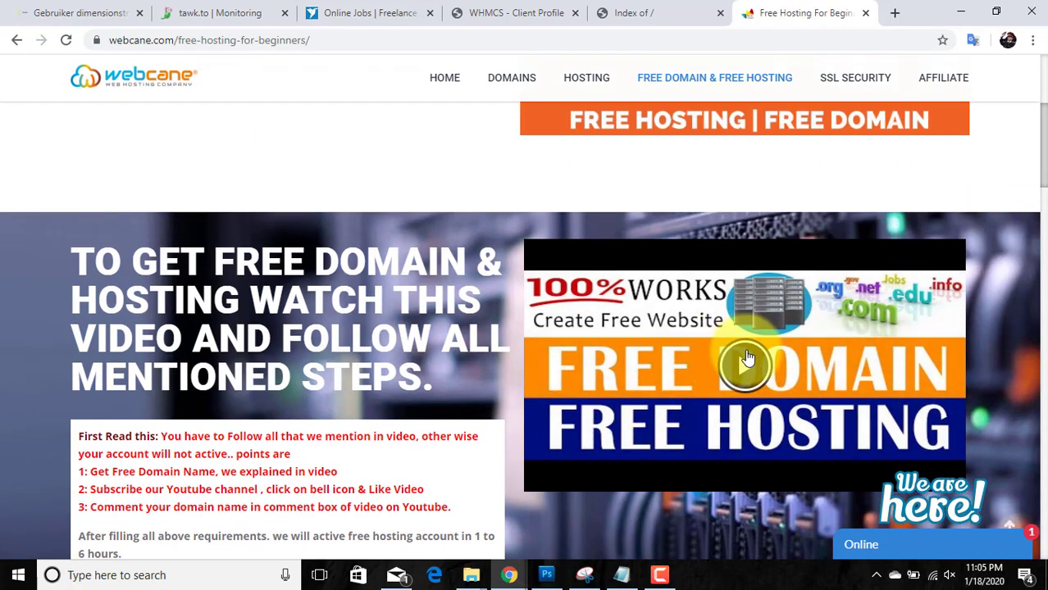
Play the tutorial video from 2:02, then go to the client area login page.
left_click(746, 371)
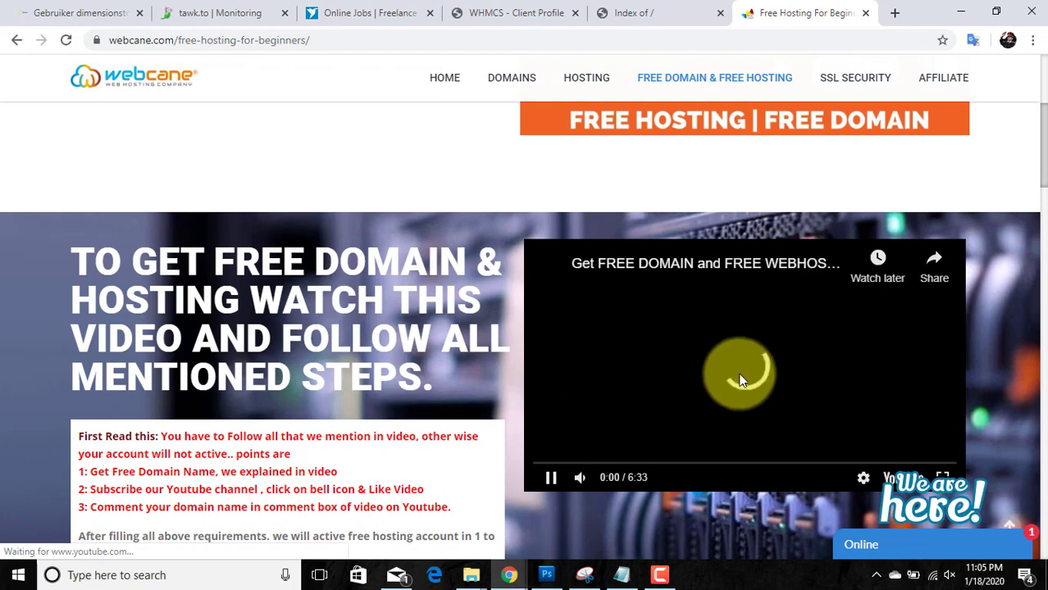
left_click(549, 465)
left_click_drag(549, 467, 668, 466)
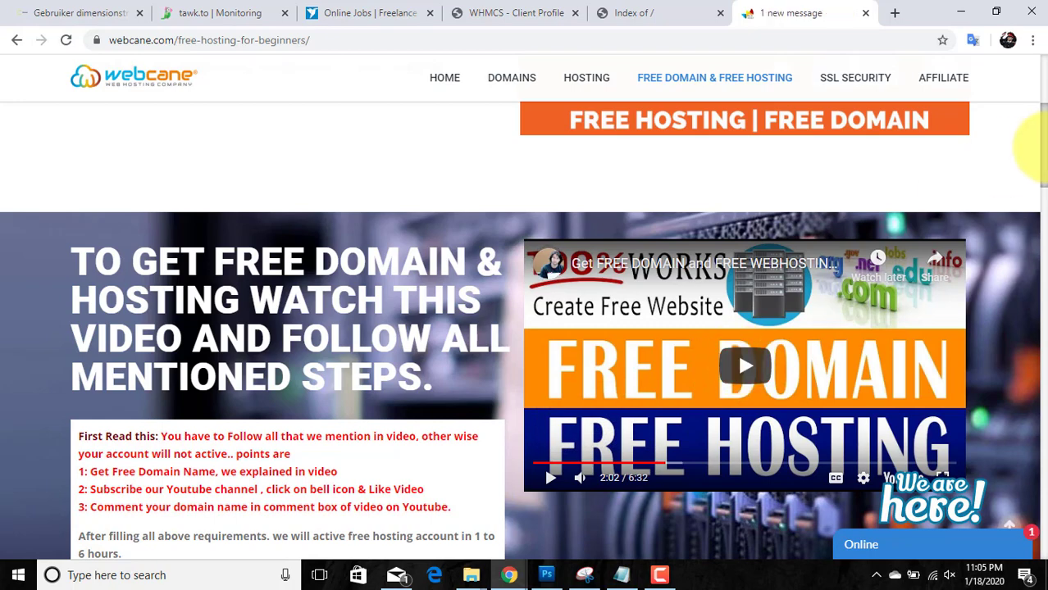
left_click_drag(1039, 148, 1043, 64)
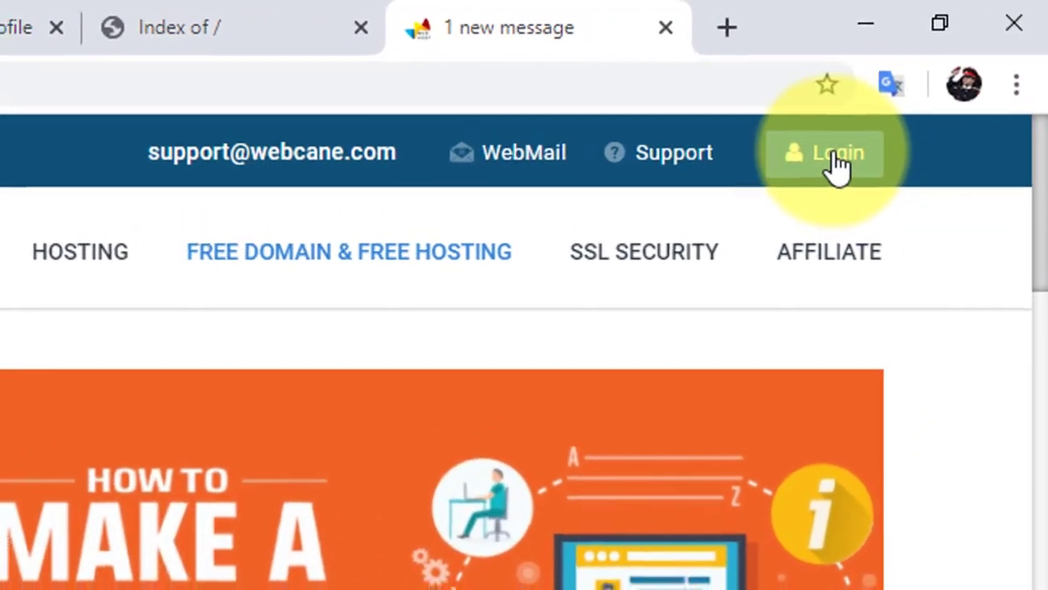
left_click(837, 164)
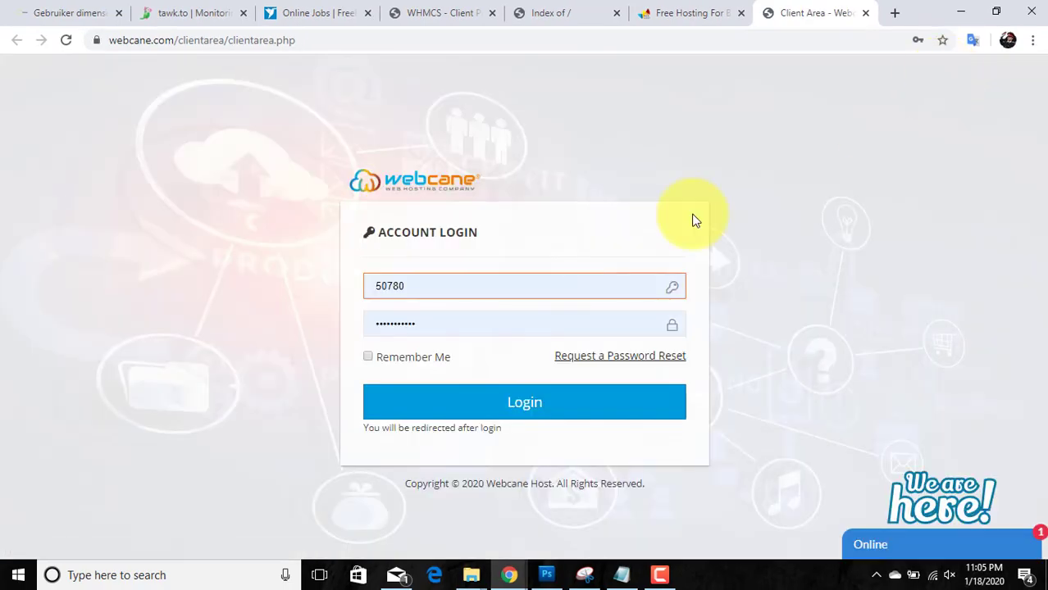
Sign in with the account e-mail and password, then choose Login to cPanel for Free Hosting.
left_click(416, 289)
left_click_drag(444, 286, 330, 285)
key("ctrl+v")
left_click(517, 321)
type("***")
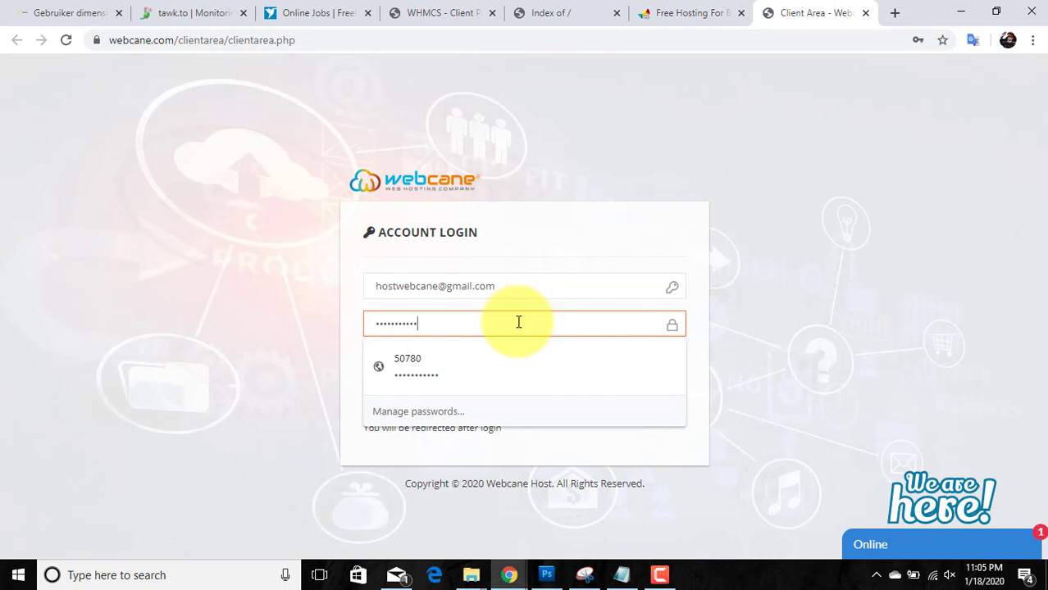
left_click(795, 305)
left_click(525, 404)
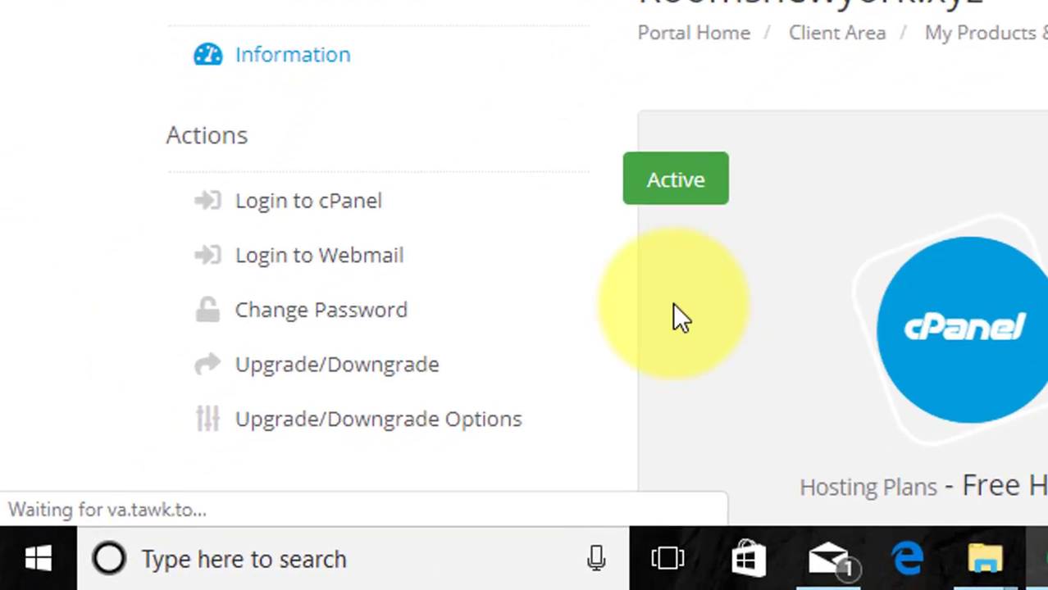
left_click(332, 211)
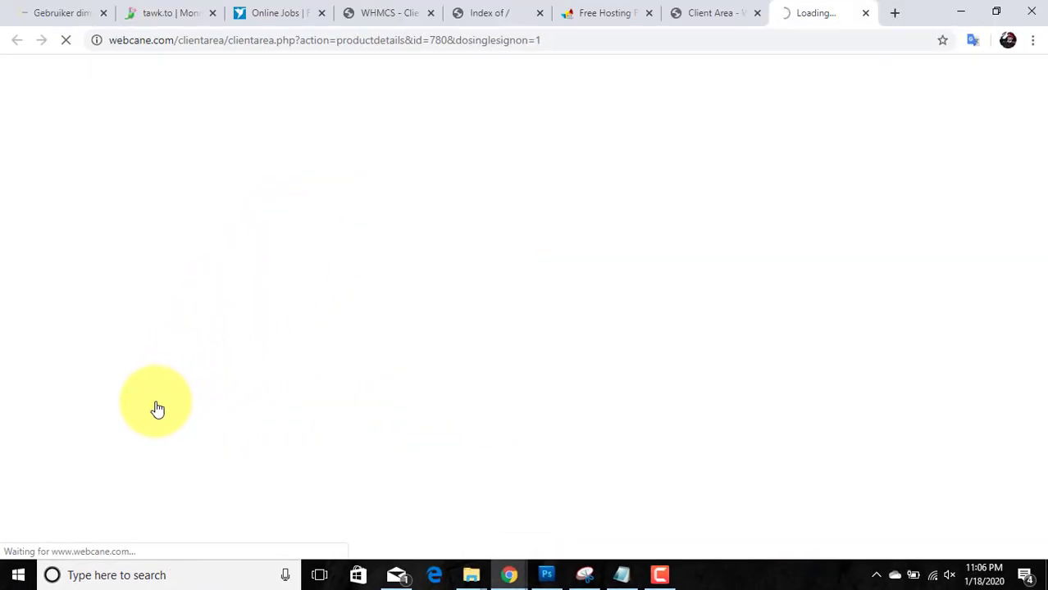
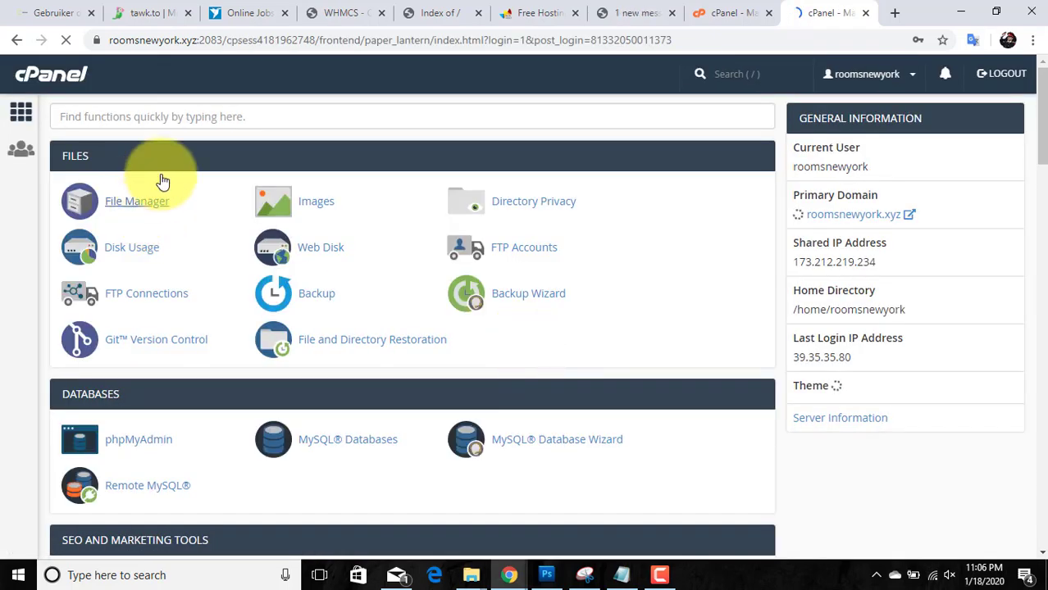
Preview the live site, confirm public_html is empty in File Manager, then scroll cPanel to Softaculous.
left_click(838, 217)
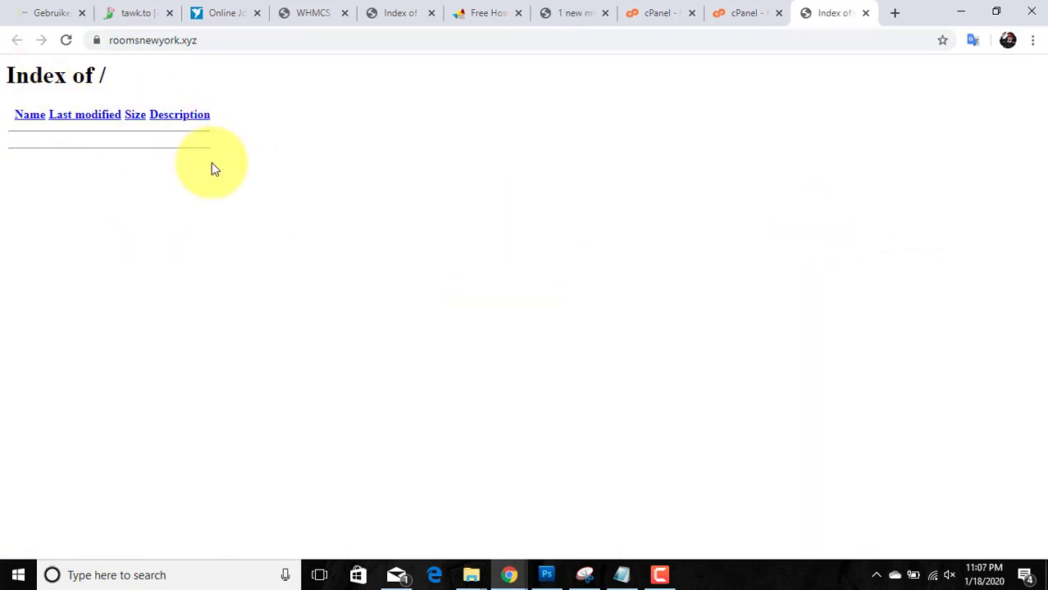
left_click(741, 18)
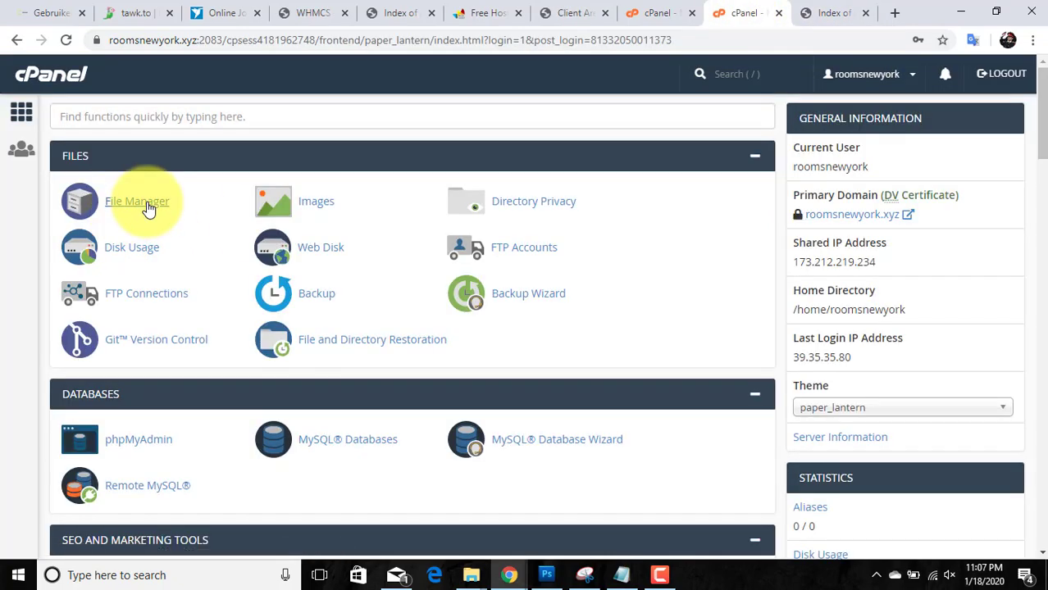
left_click(147, 207)
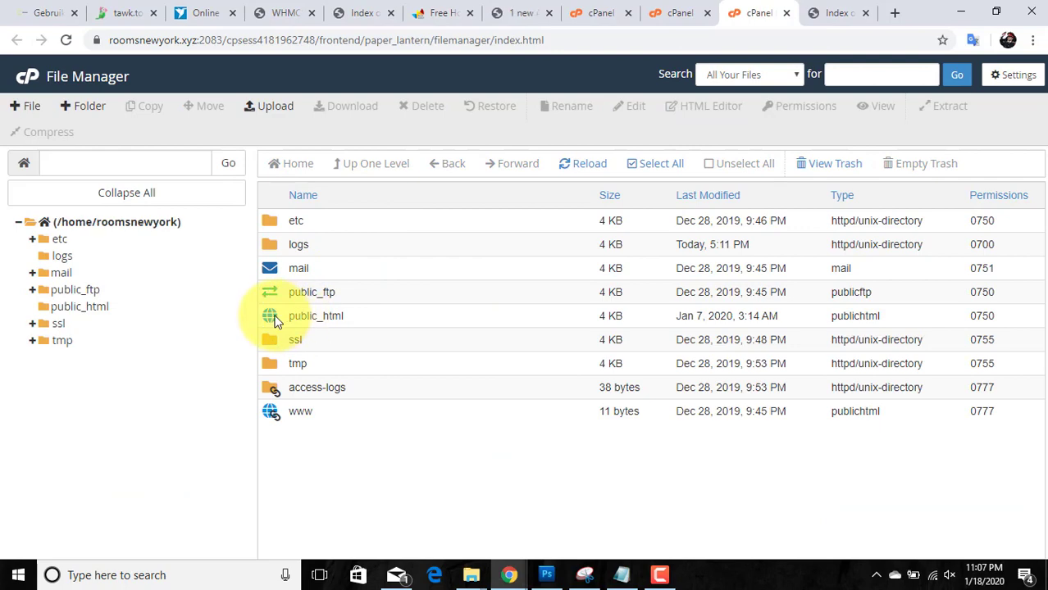
double_click(276, 318)
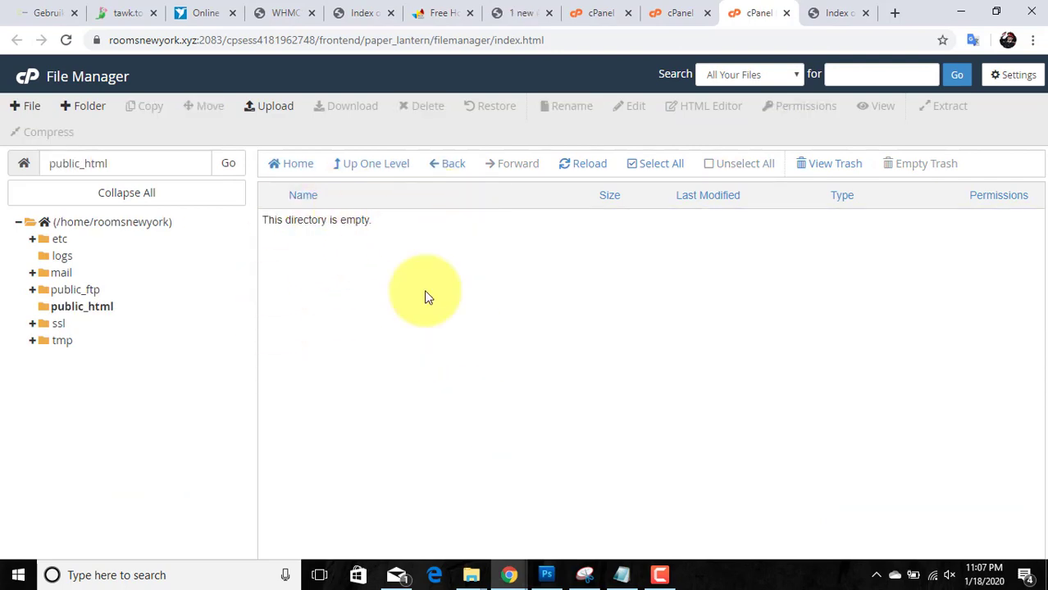
left_click(677, 13)
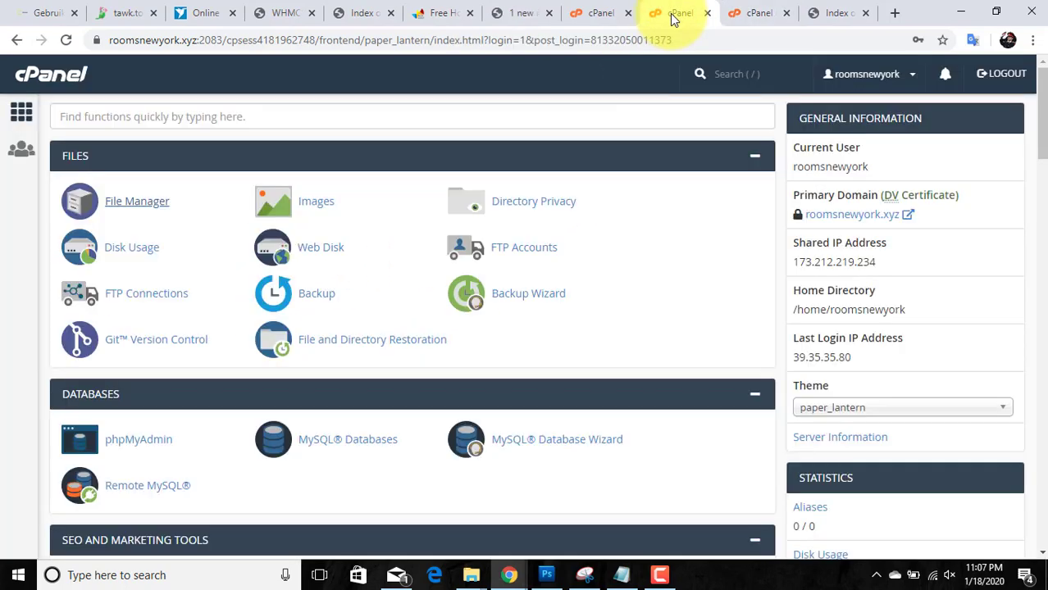
left_click_drag(1040, 108, 1038, 479)
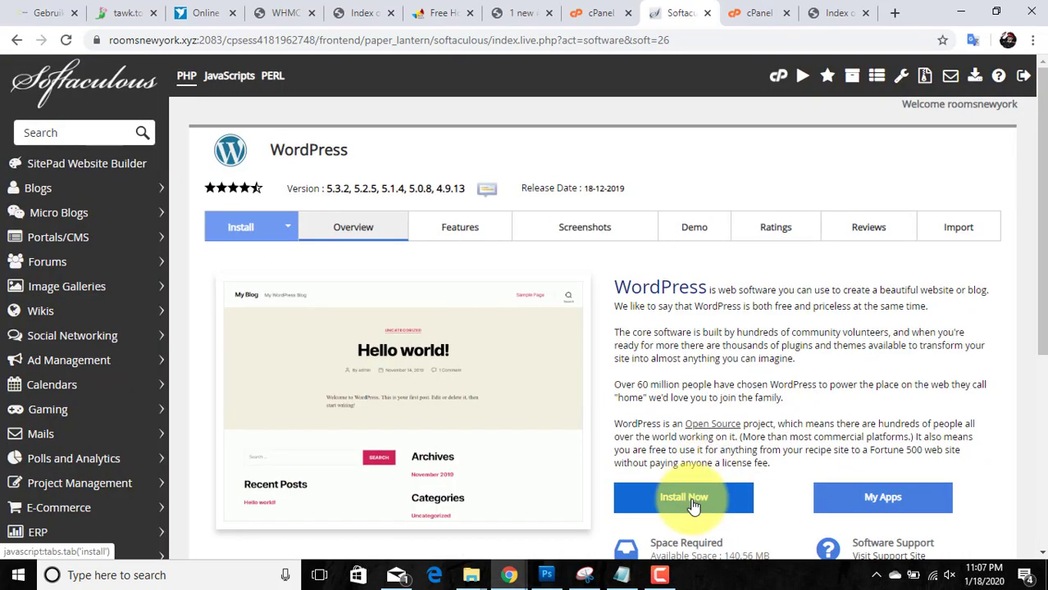
Start a new WordPress install on roomsnewyork.xyz at the domain root, removing the wp directory.
left_click(687, 502)
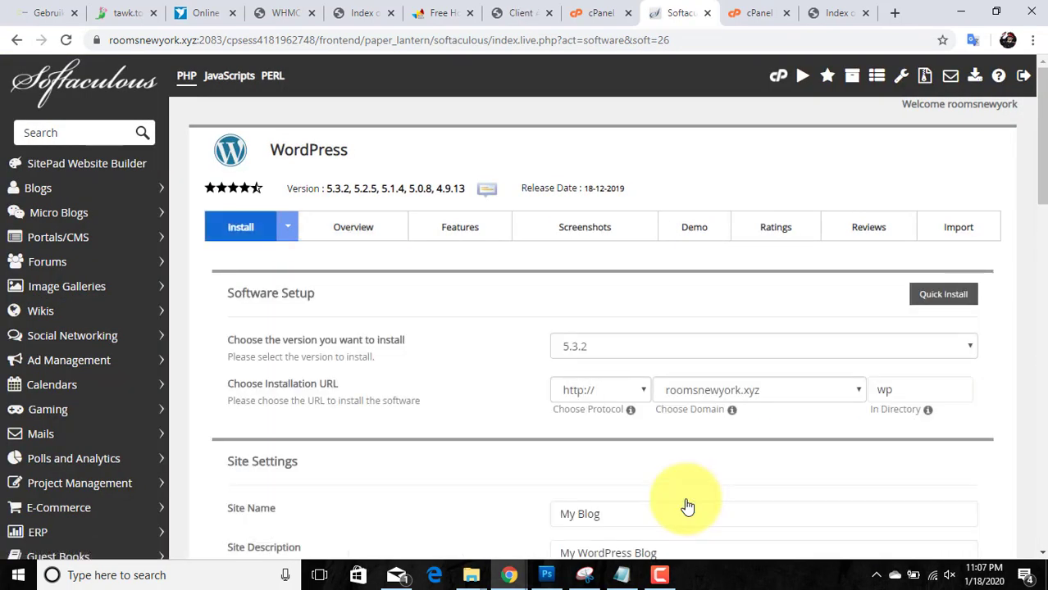
left_click(861, 394)
left_click(823, 412)
left_click(907, 392)
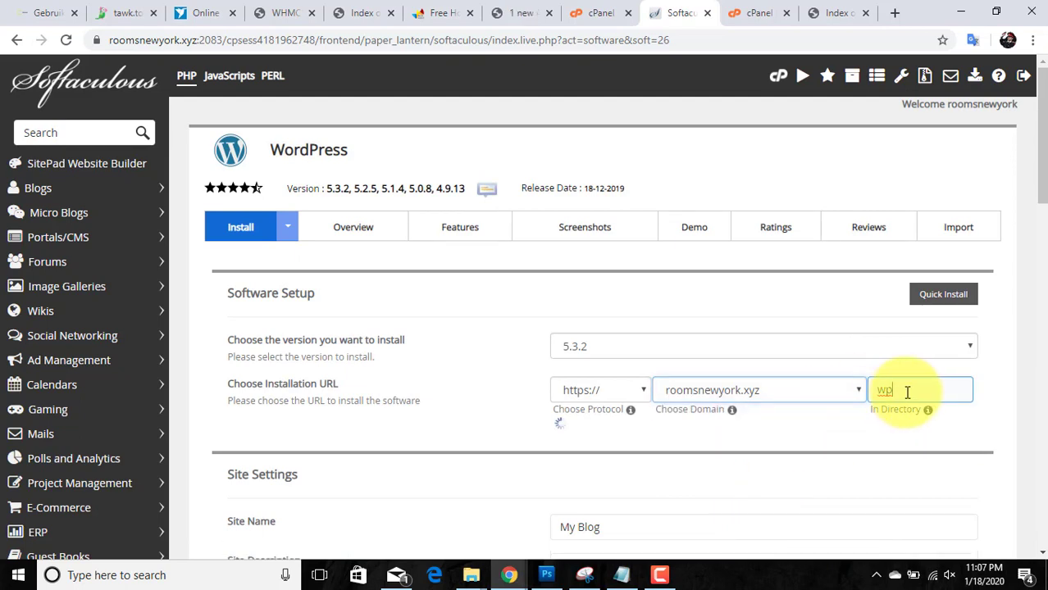
key("BackSpace")
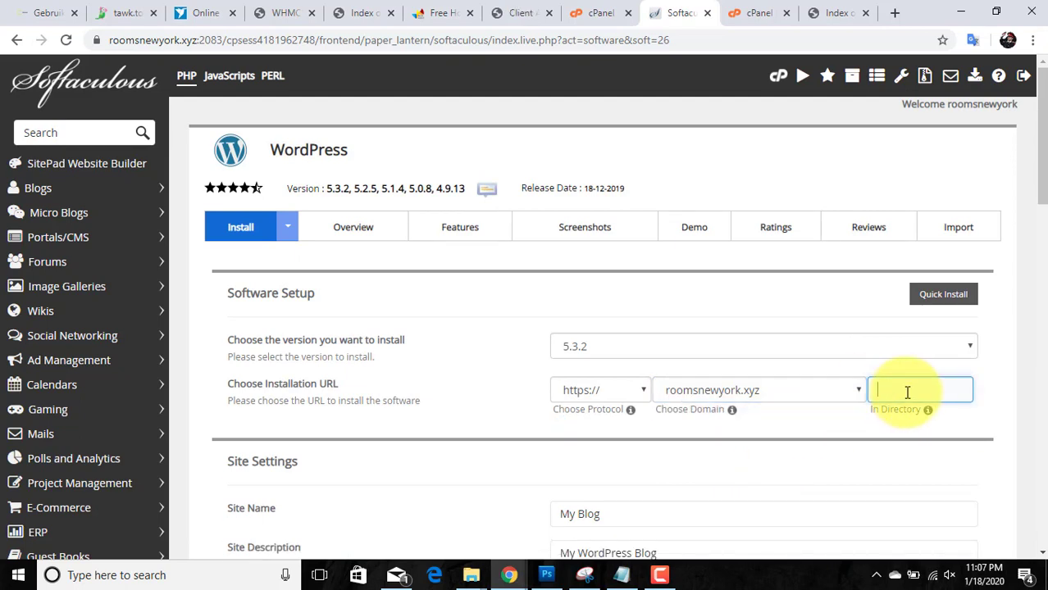
Review the site name and site description settings.
left_click_drag(1040, 171, 1040, 246)
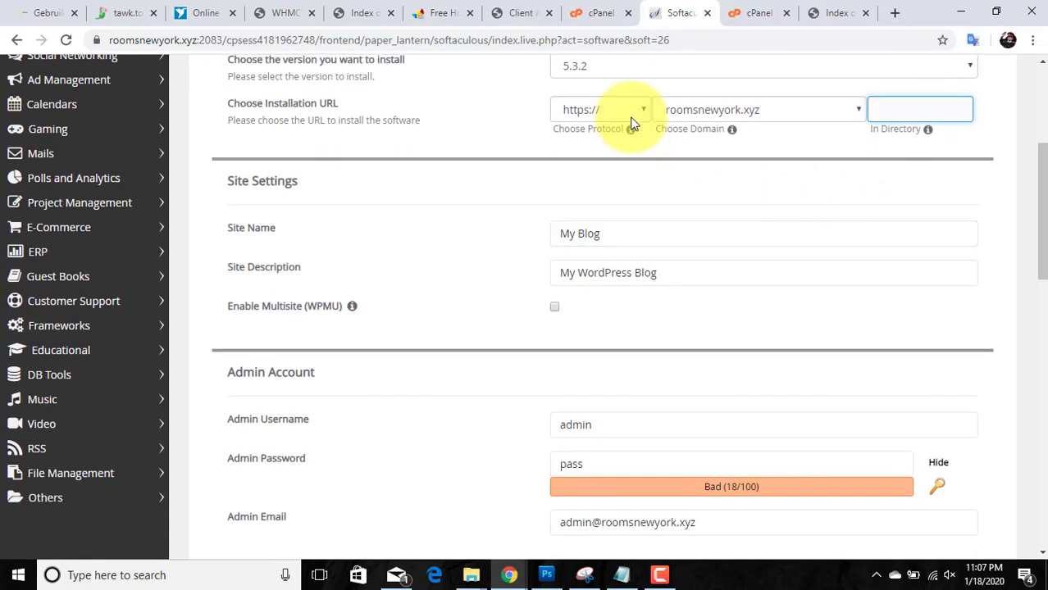
left_click_drag(217, 232, 315, 234)
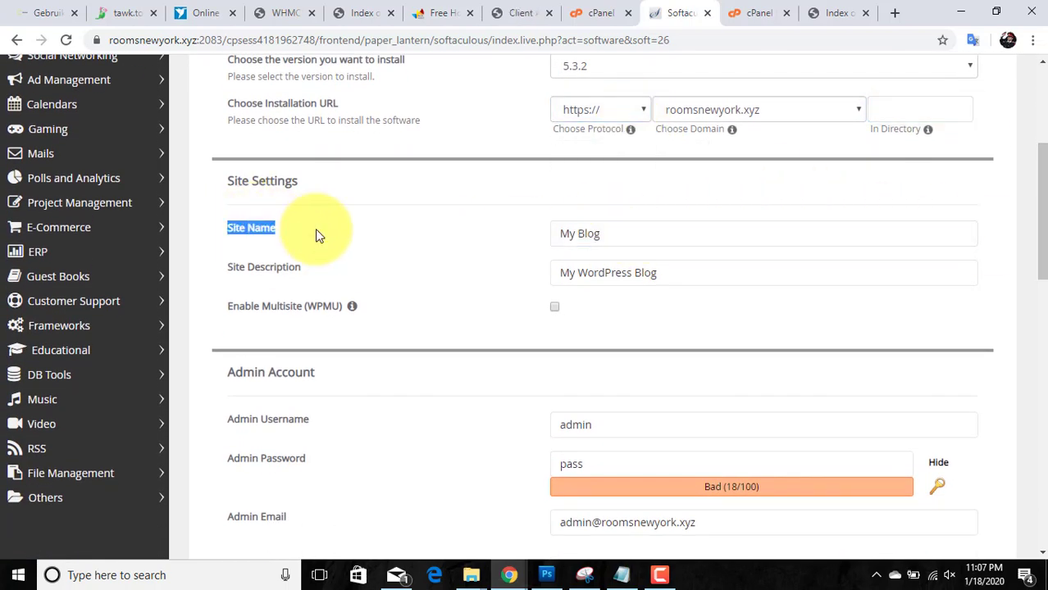
left_click(211, 272)
left_click_drag(210, 270, 367, 271)
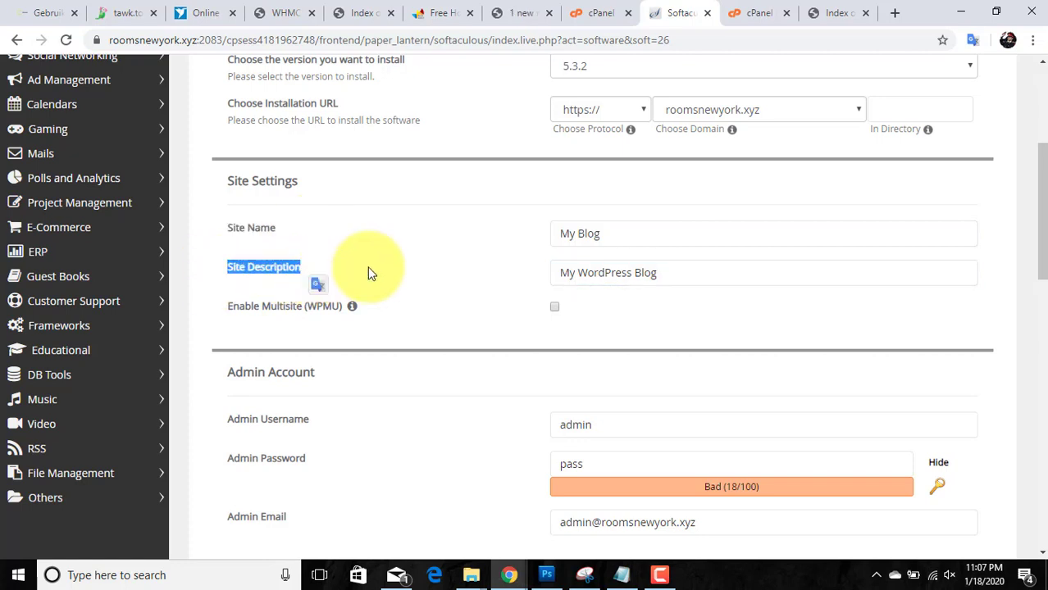
left_click(859, 425)
left_click_drag(1040, 205, 1040, 267)
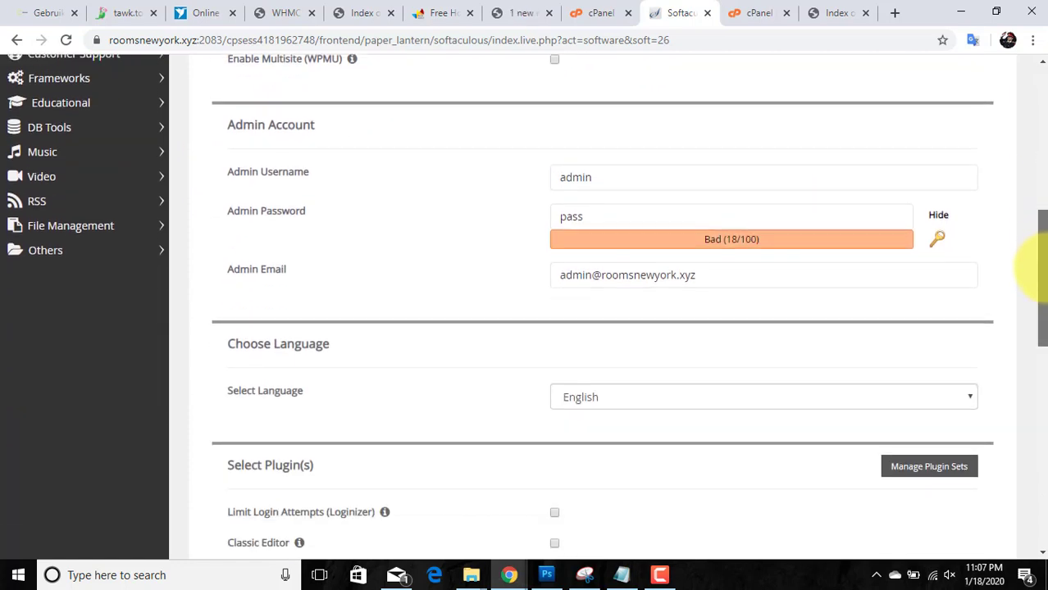
Enter an admin password, check the admin e-mail, and launch the installation.
left_click(938, 215)
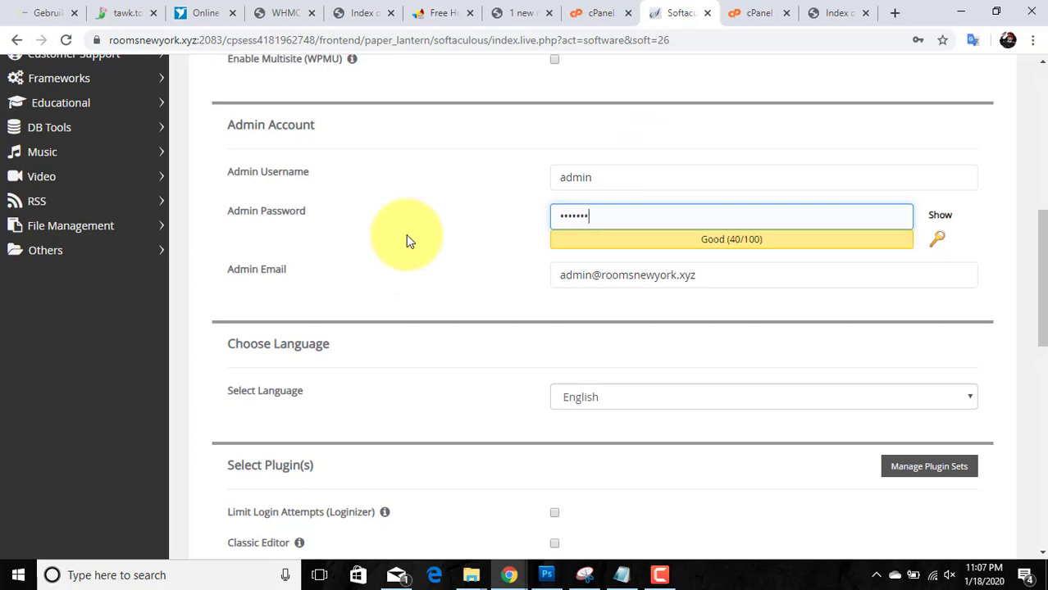
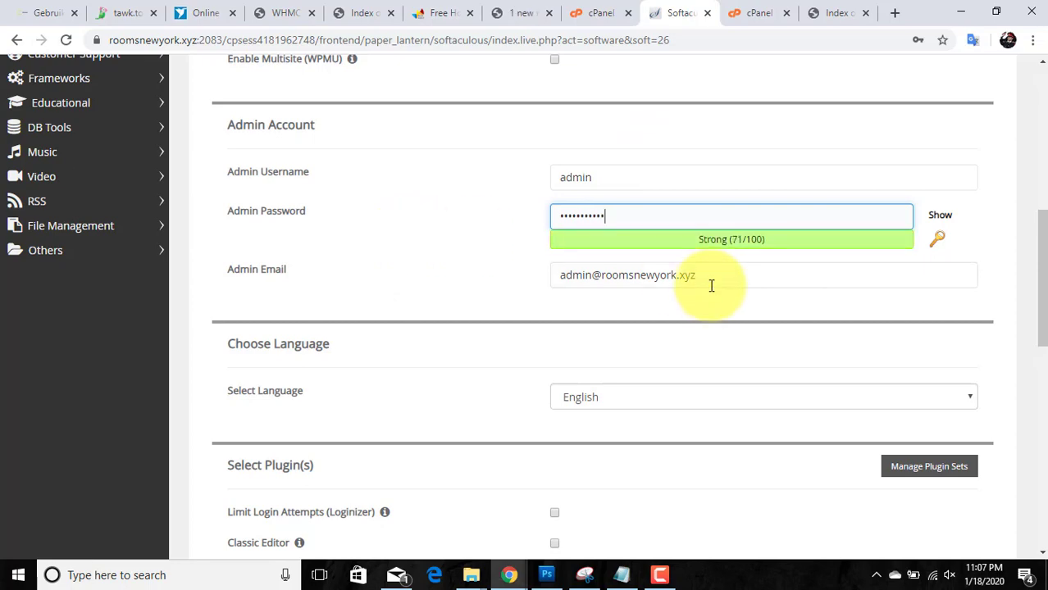
left_click_drag(712, 286, 498, 281)
left_click(510, 280)
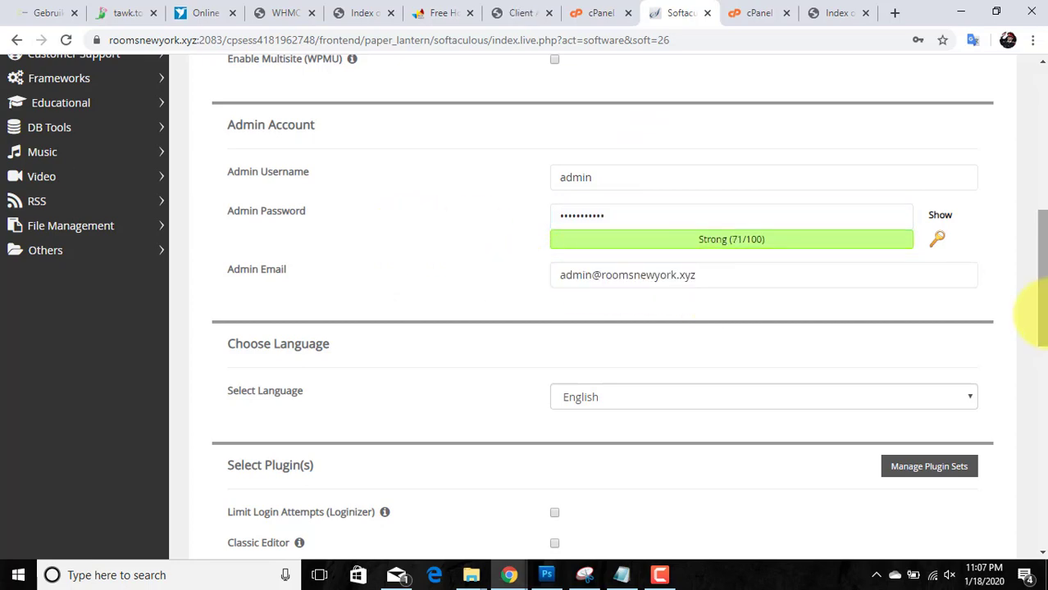
left_click_drag(1042, 313, 1030, 562)
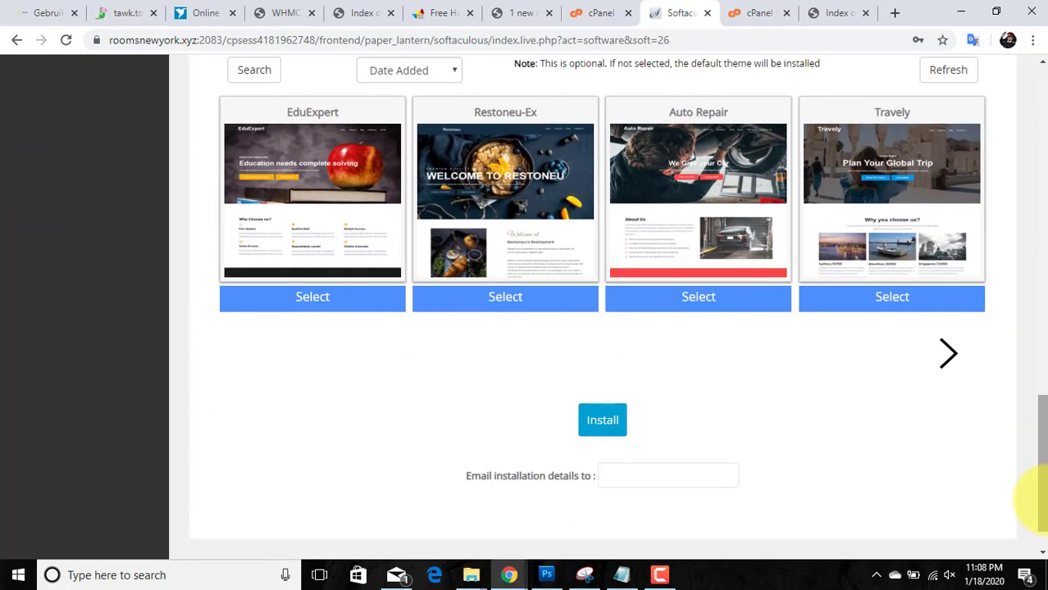
left_click(604, 422)
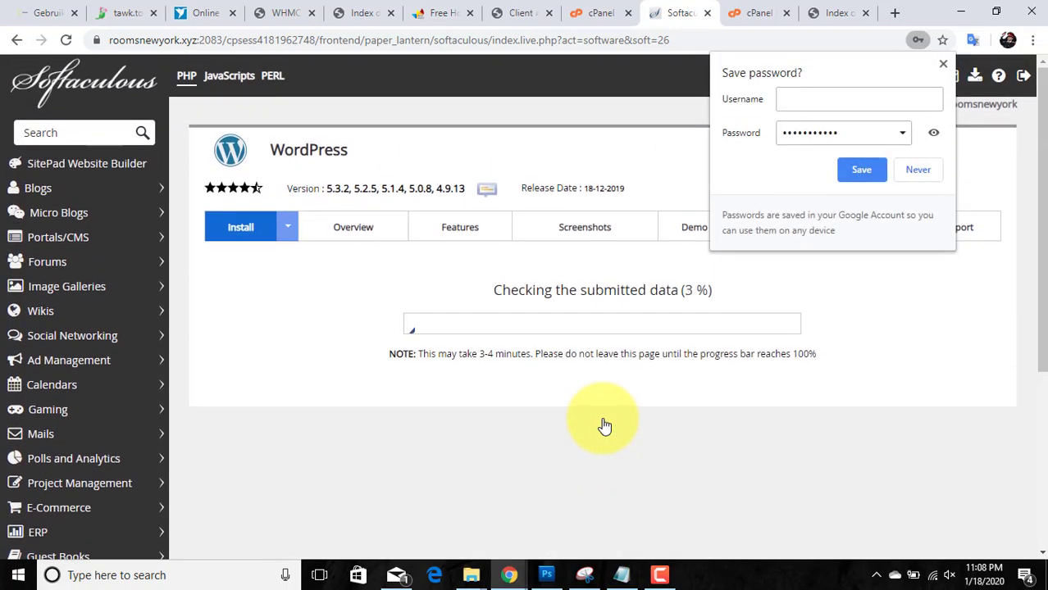
Decline saving the password and open the newly installed My Blog site in a new tab.
left_click(978, 367)
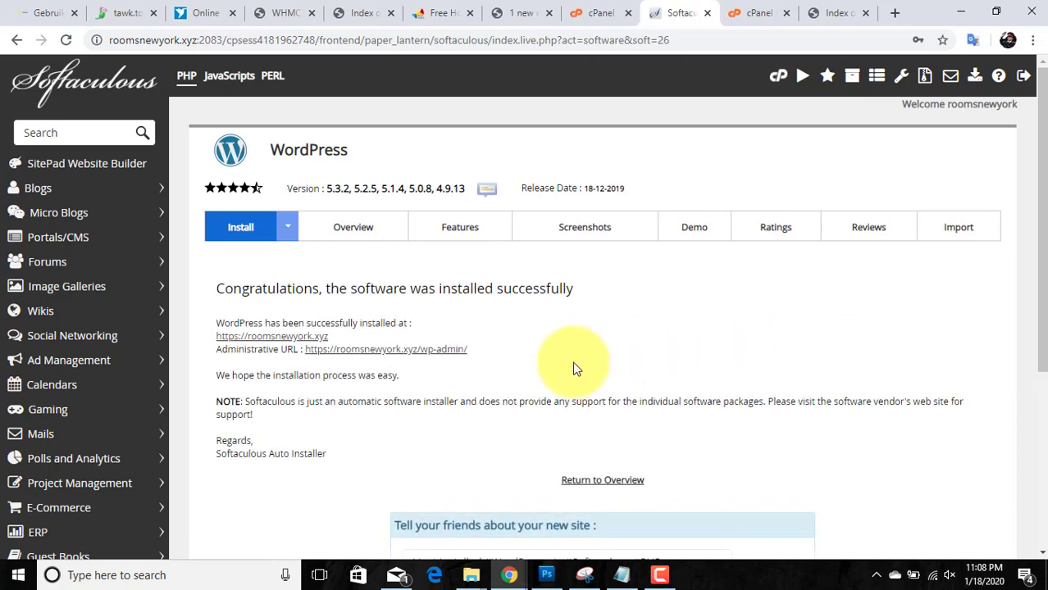
left_click(273, 338)
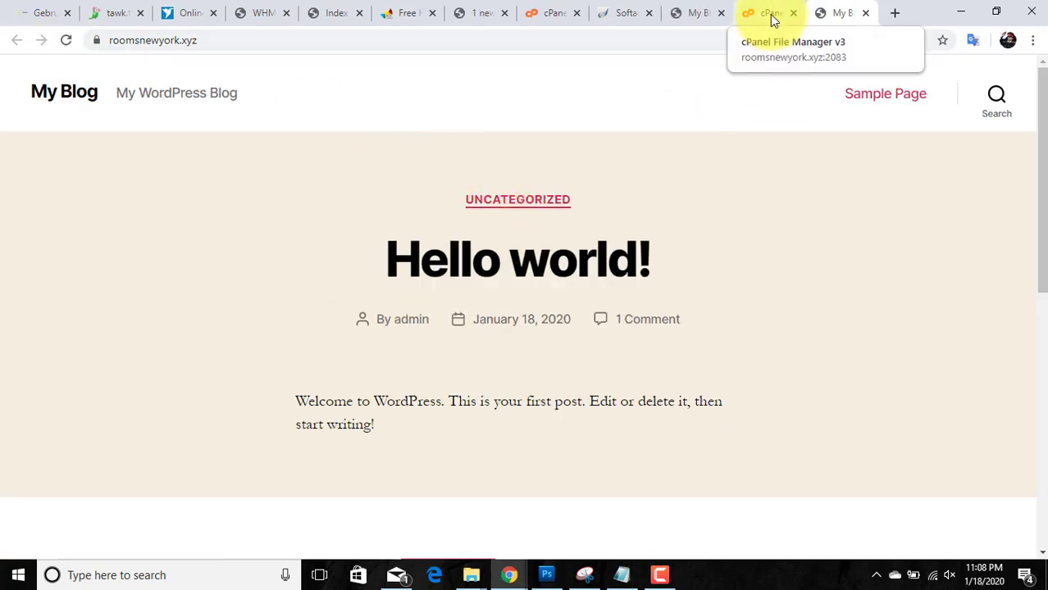
Go to /wp-admin and sign in with the admin username and password, declining to save it.
left_click(479, 41)
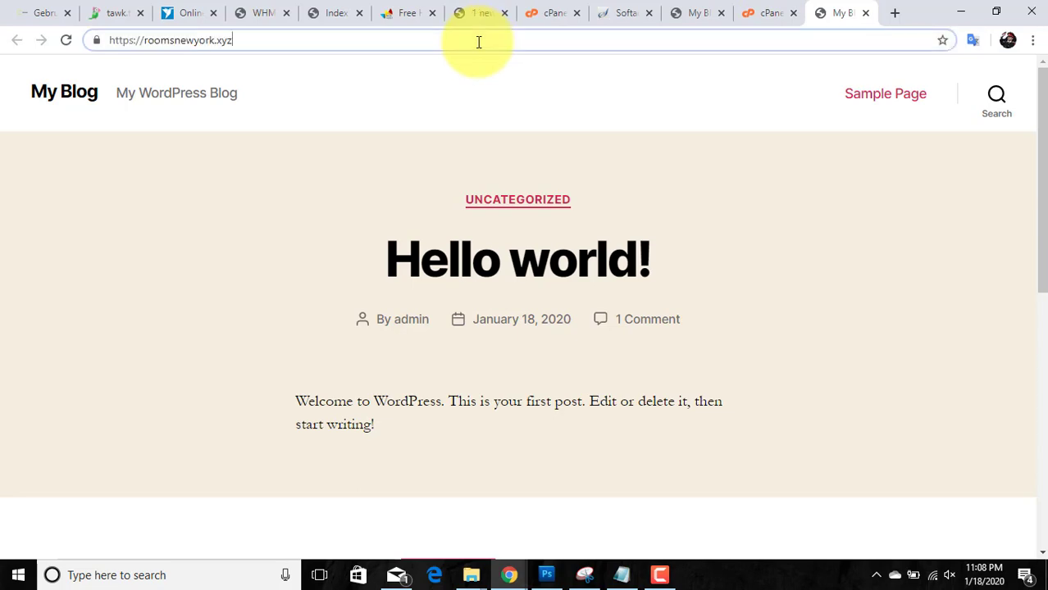
type("/w")
type("p-admin")
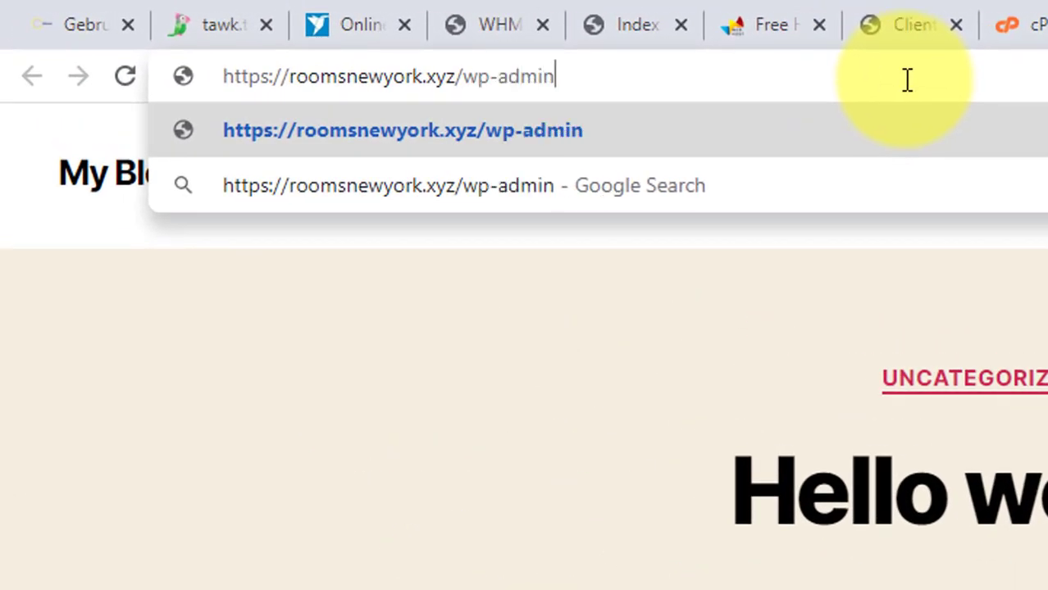
key("Return")
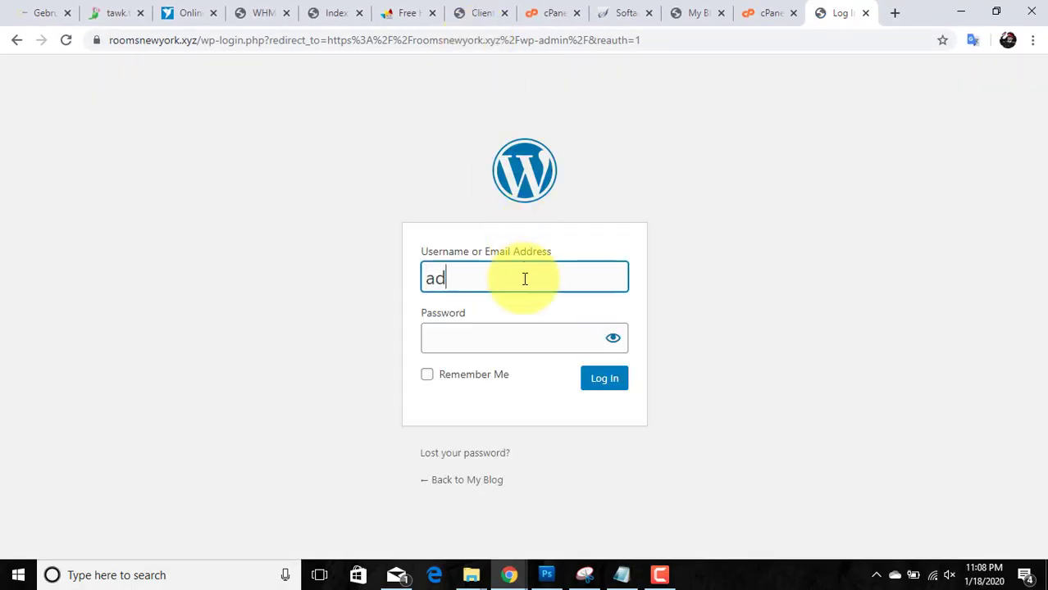
type("min")
key("Tab")
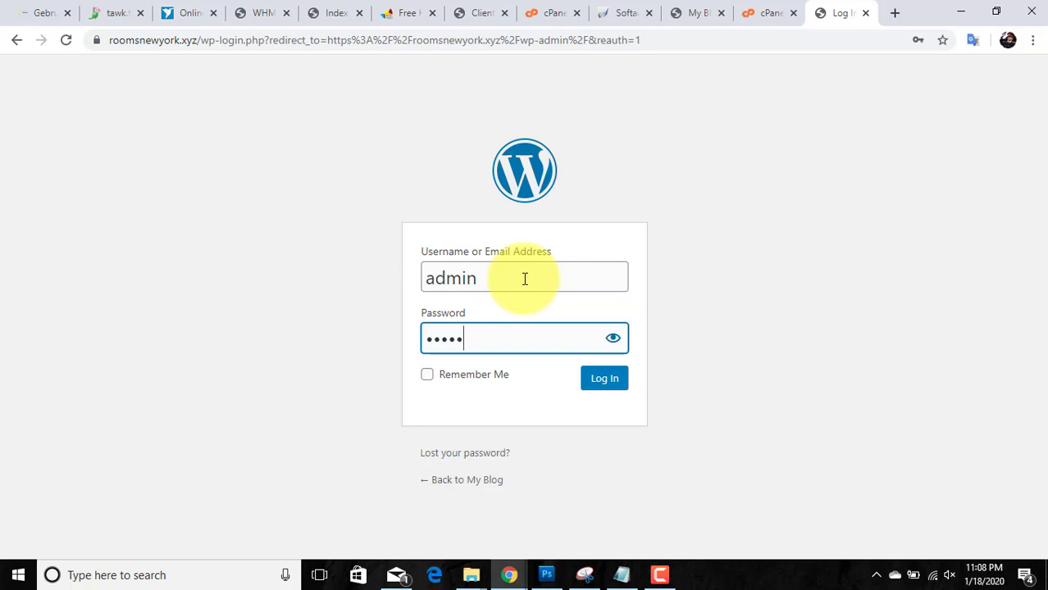
type("************")
key("Return")
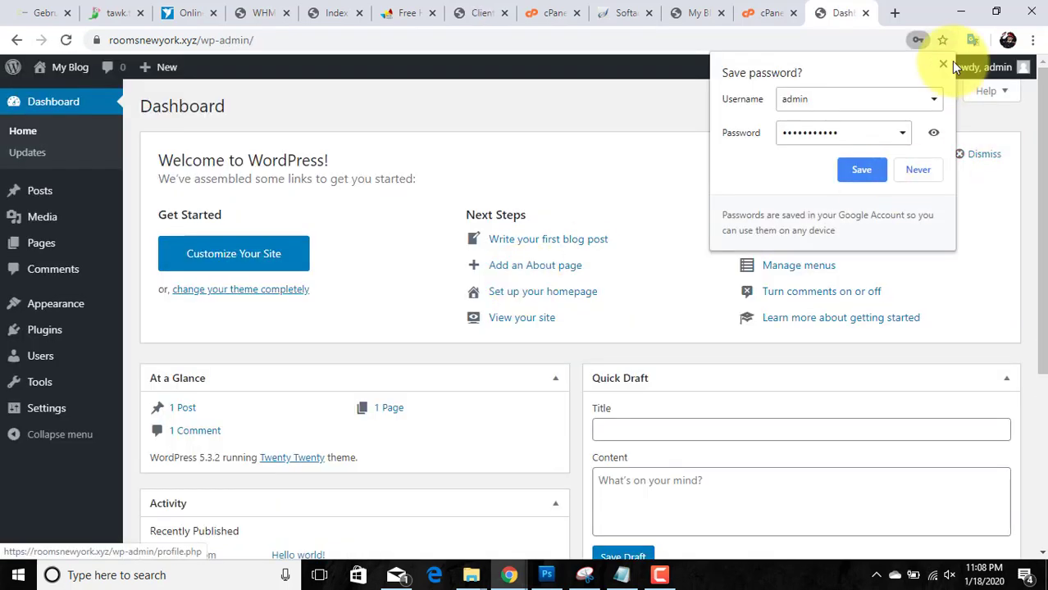
left_click(943, 64)
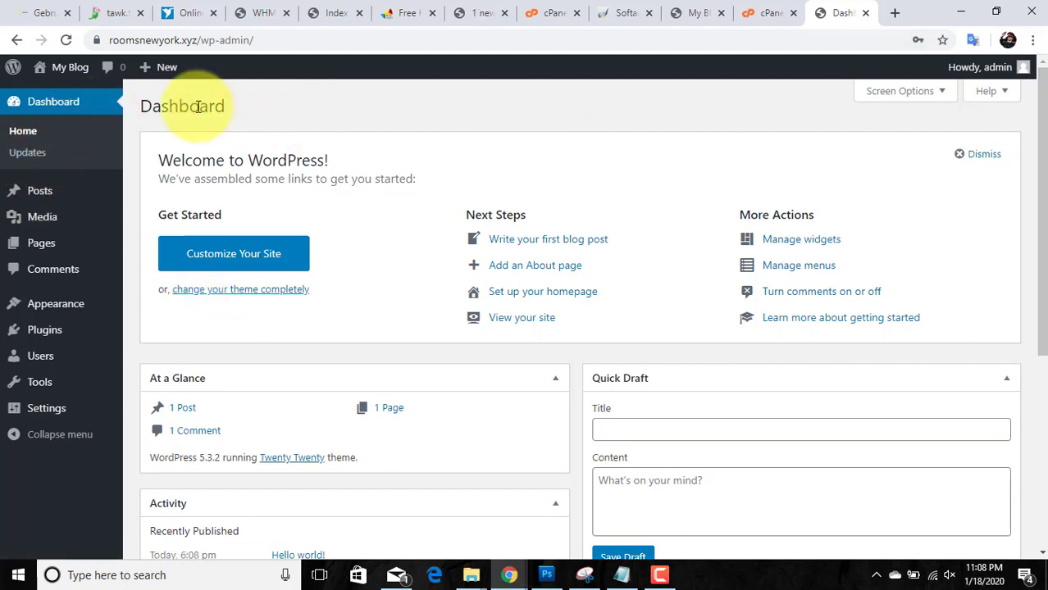
Search plugins for 'astra', then install and activate Astra Starter Sites.
mouse_move(52, 335)
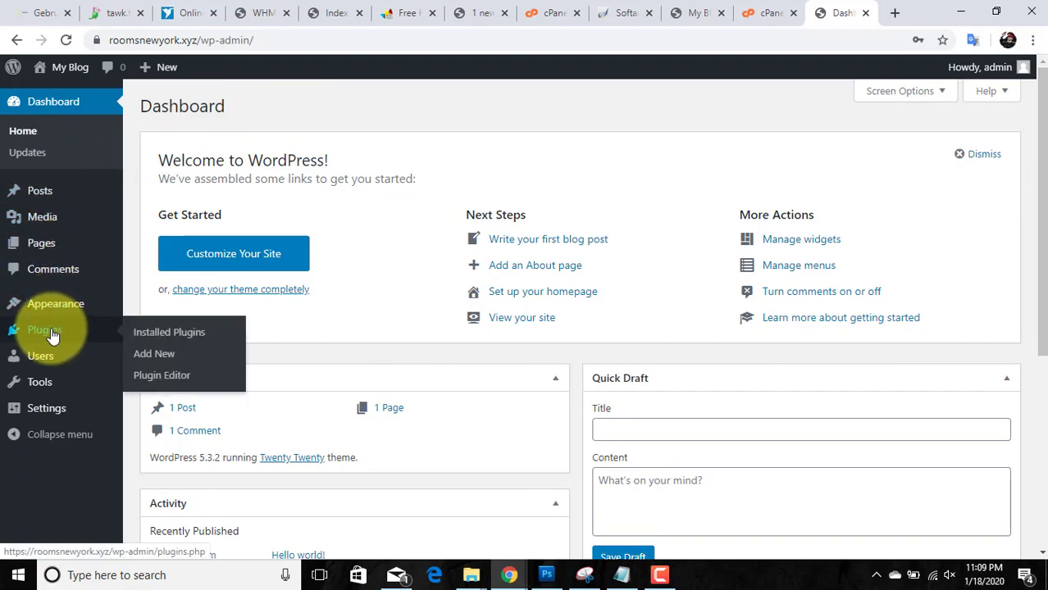
left_click(154, 354)
left_click(804, 154)
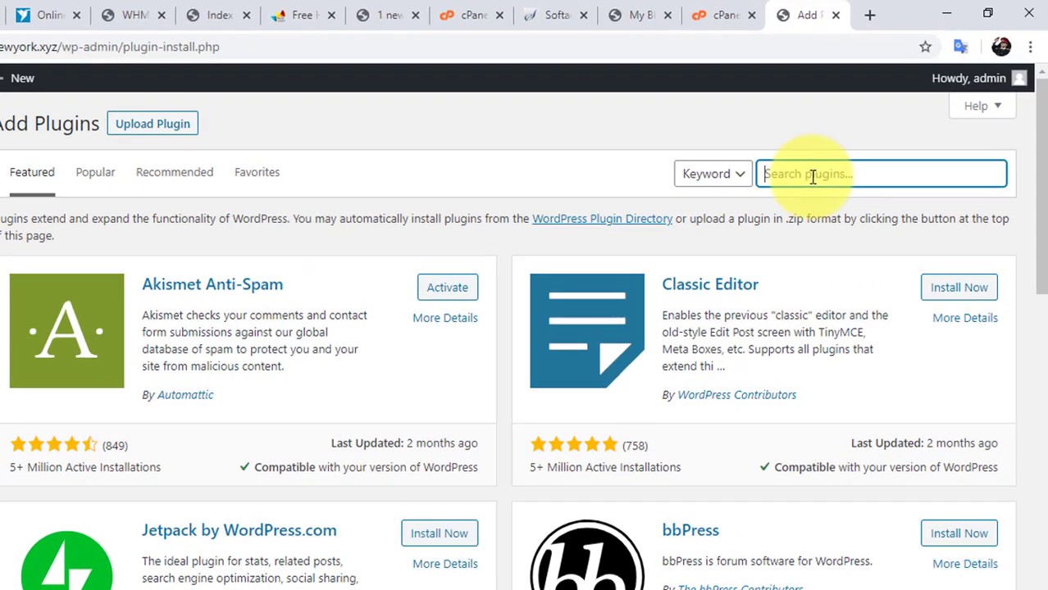
type("astra")
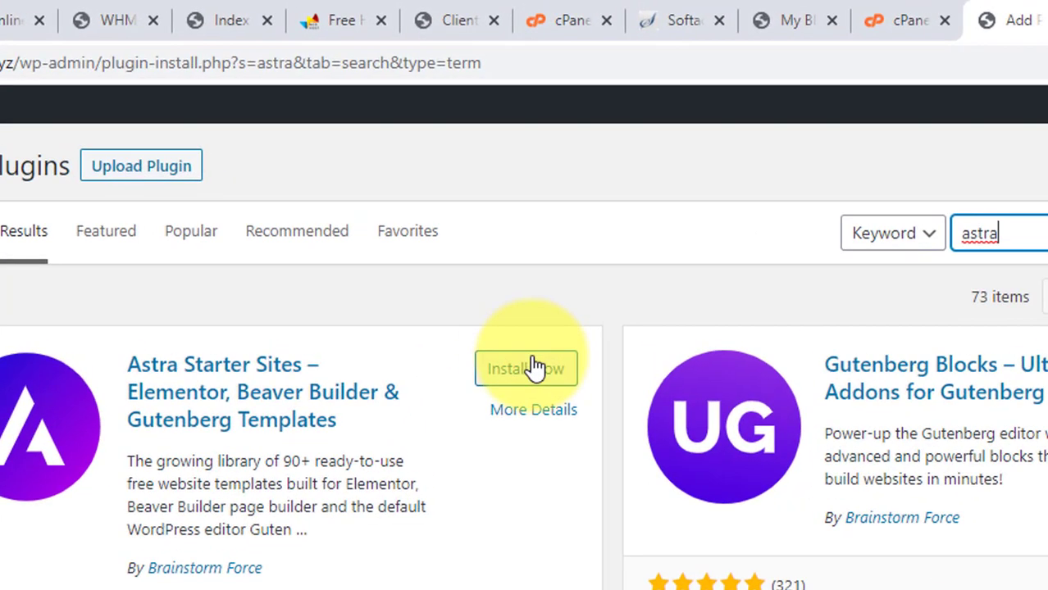
left_click(534, 240)
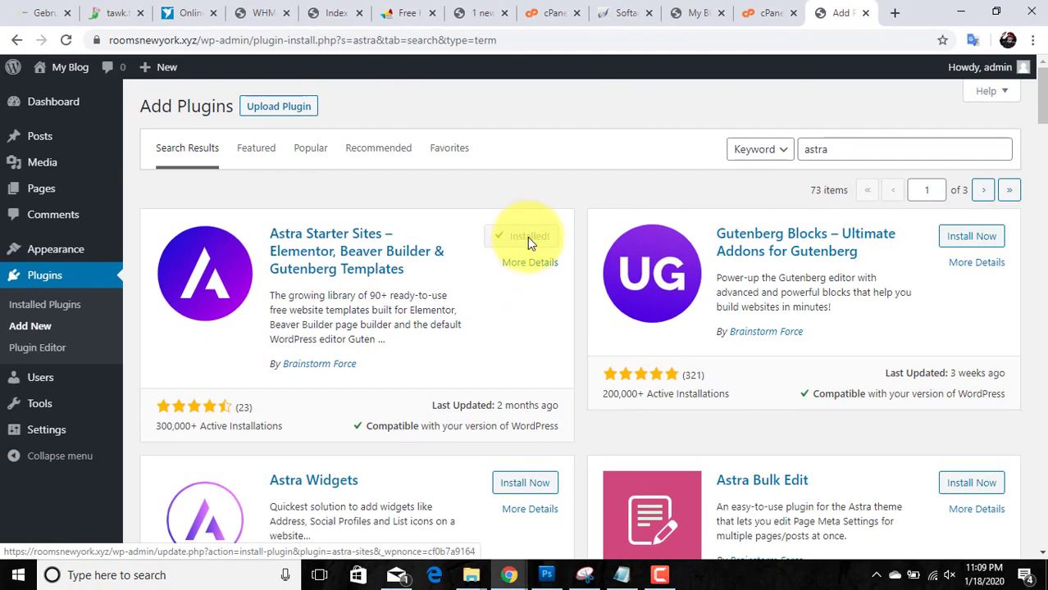
left_click(532, 237)
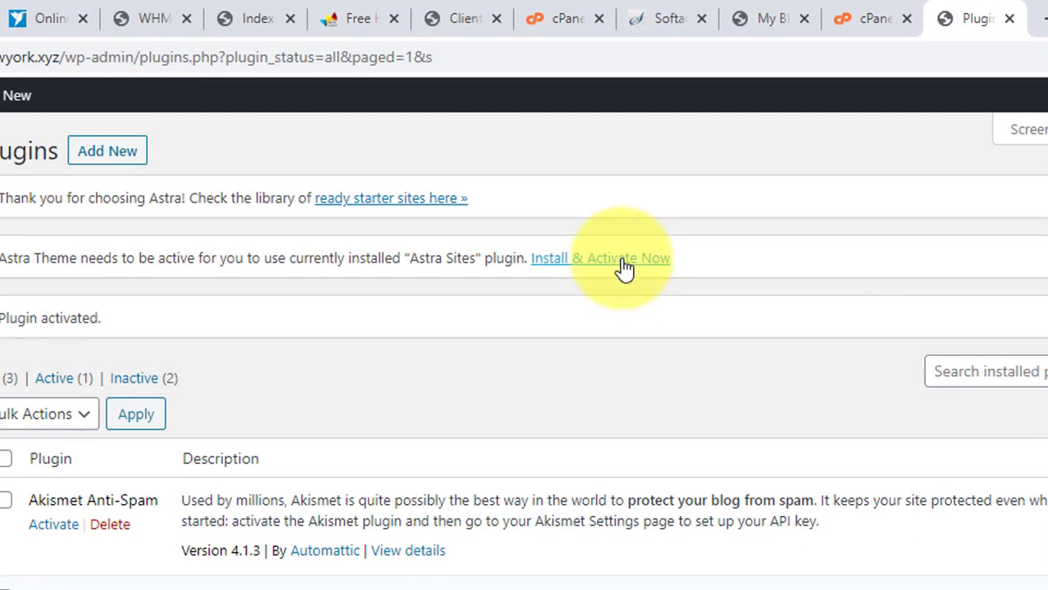
Install and activate the Astra theme, then reload the blog's front page.
left_click(623, 260)
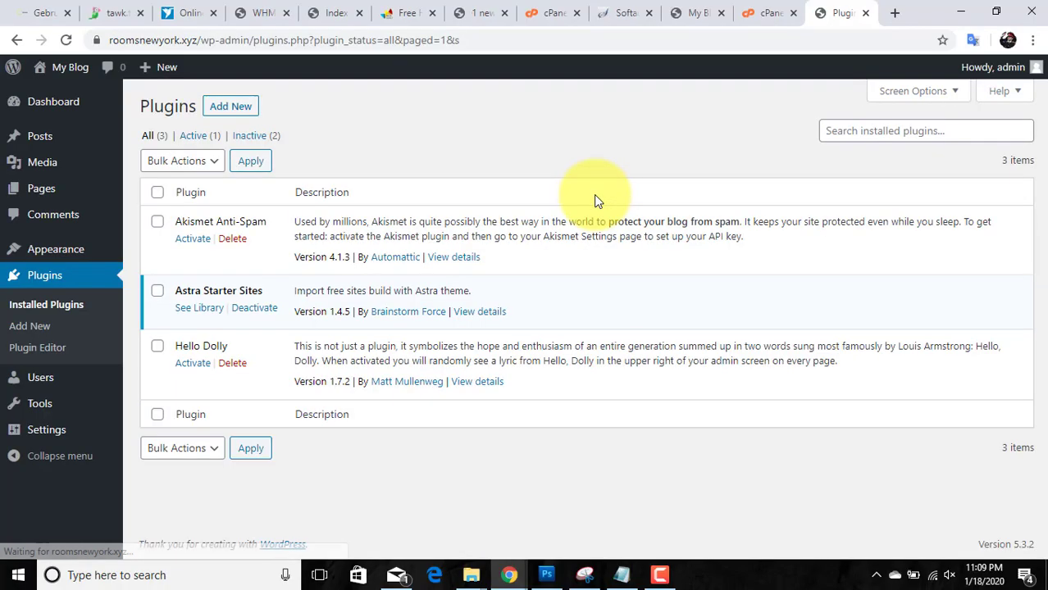
left_click(767, 18)
left_click(66, 39)
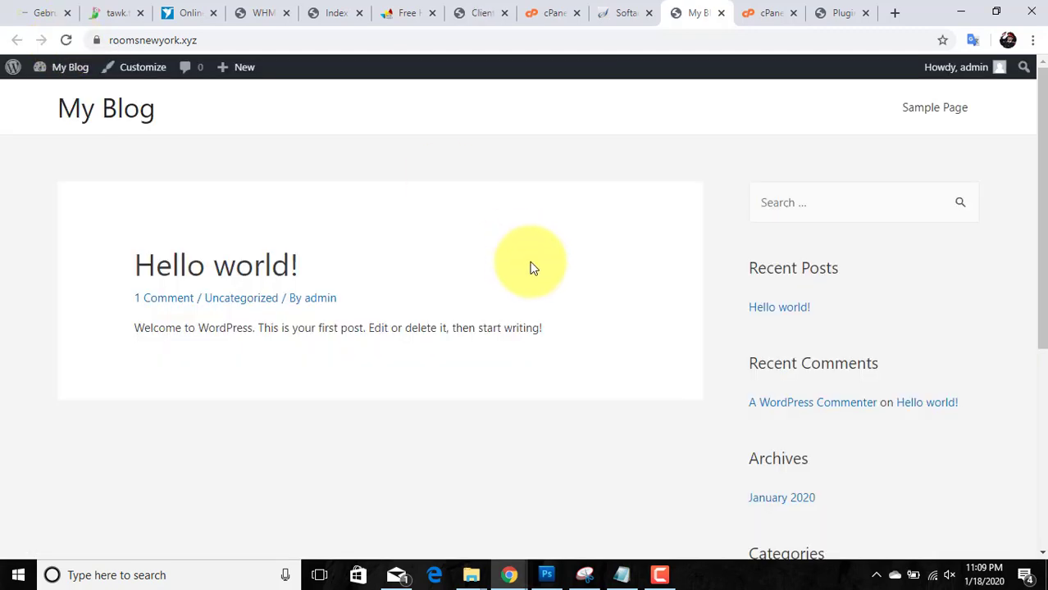
Return to Installed Plugins and open the Astra Starter Sites library.
scroll(1030, 199, "down", 1)
scroll(1029, 241, "up", 1)
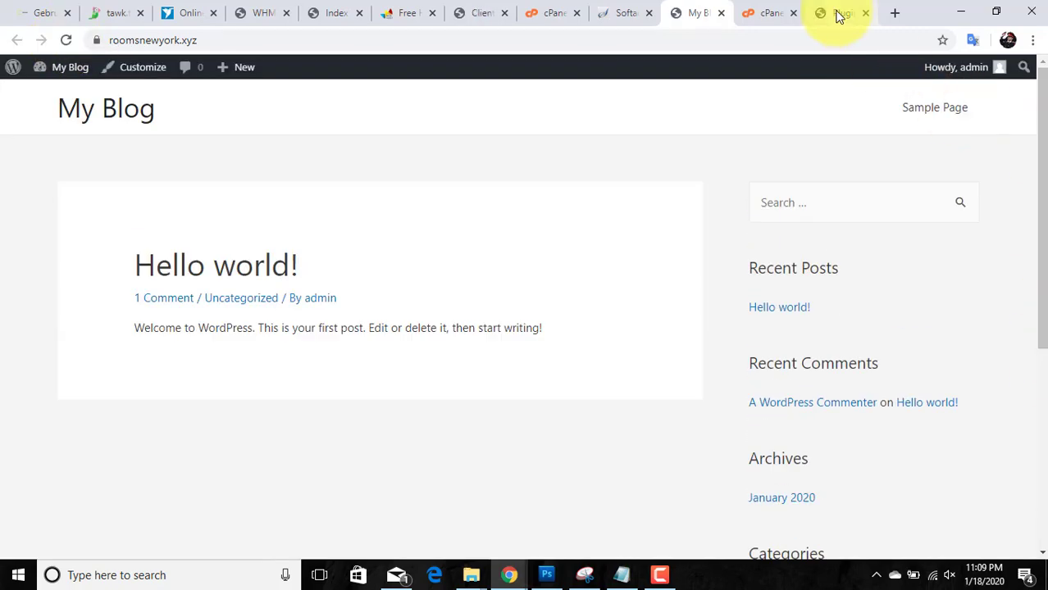
left_click(838, 12)
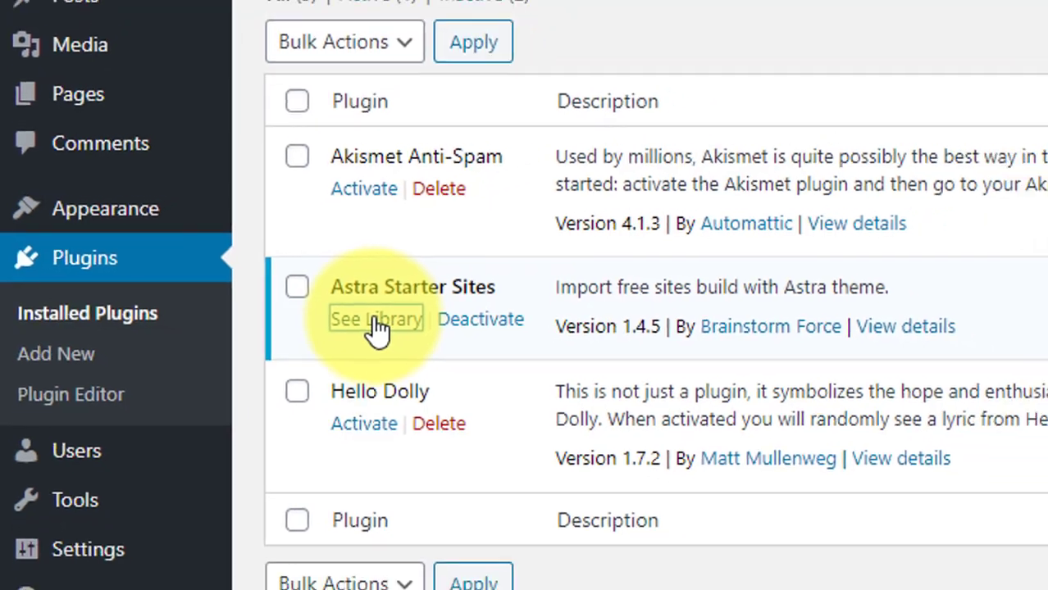
left_click(415, 323)
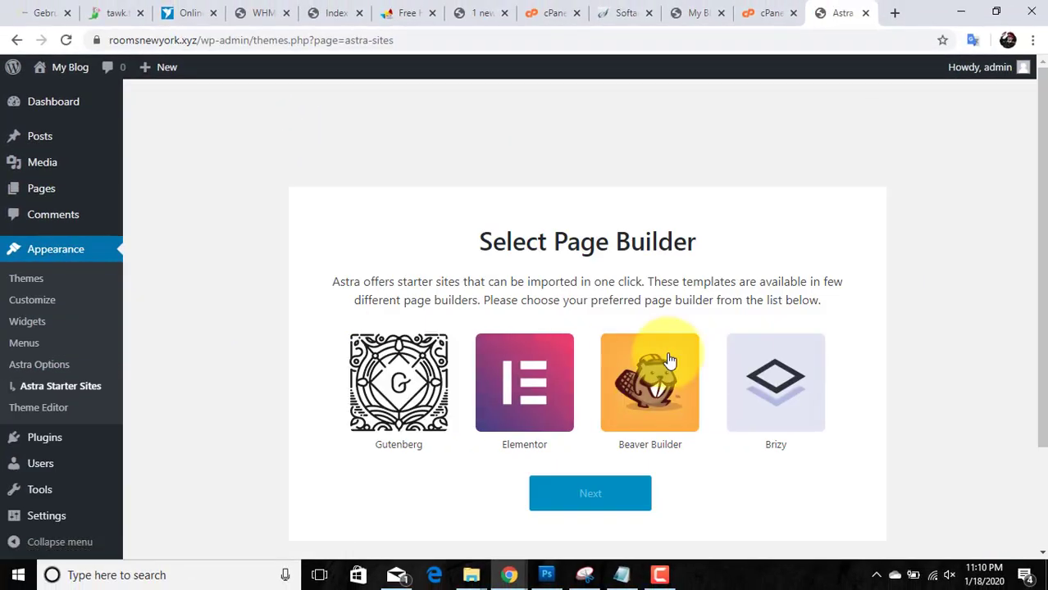
Pick Elementor as the page builder and scroll the templates down to Brandstore.
left_click(528, 394)
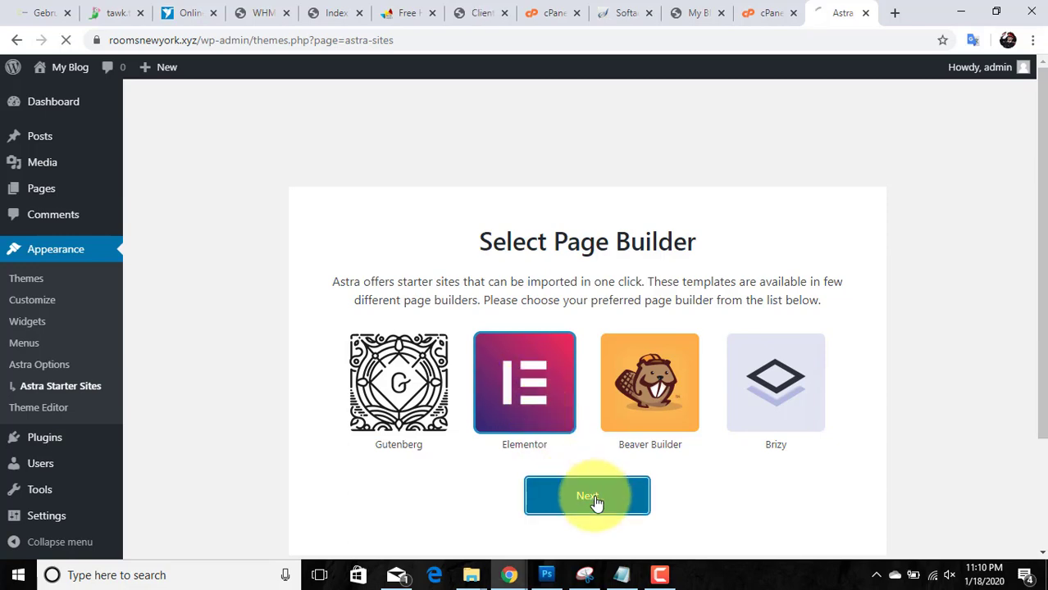
scroll(1046, 133, "down", 1)
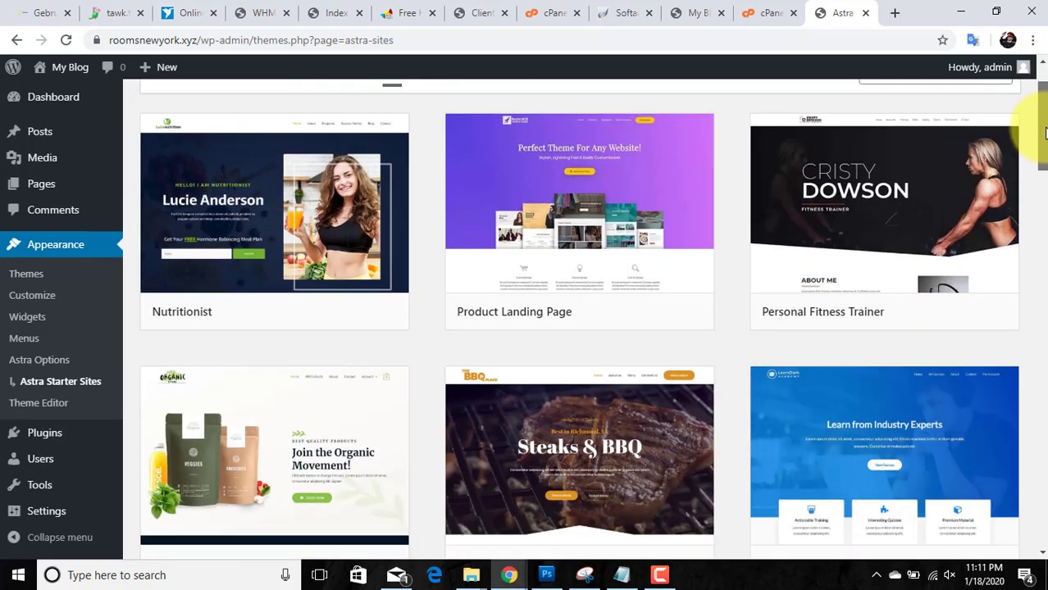
left_click_drag(1046, 134, 1045, 436)
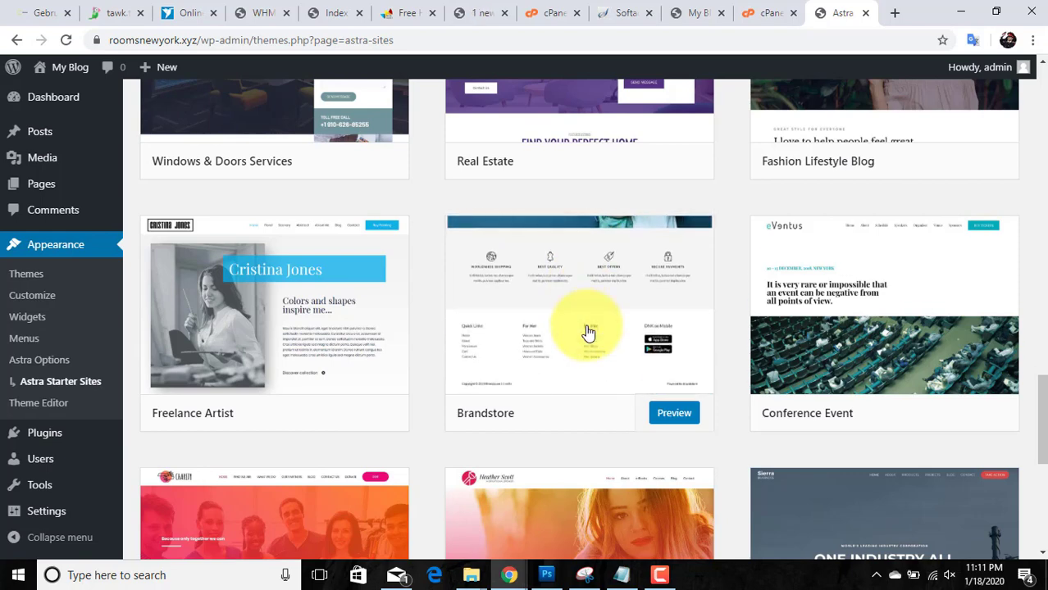
Preview the Brandstore starter site at full width, then begin importing it.
left_click(674, 416)
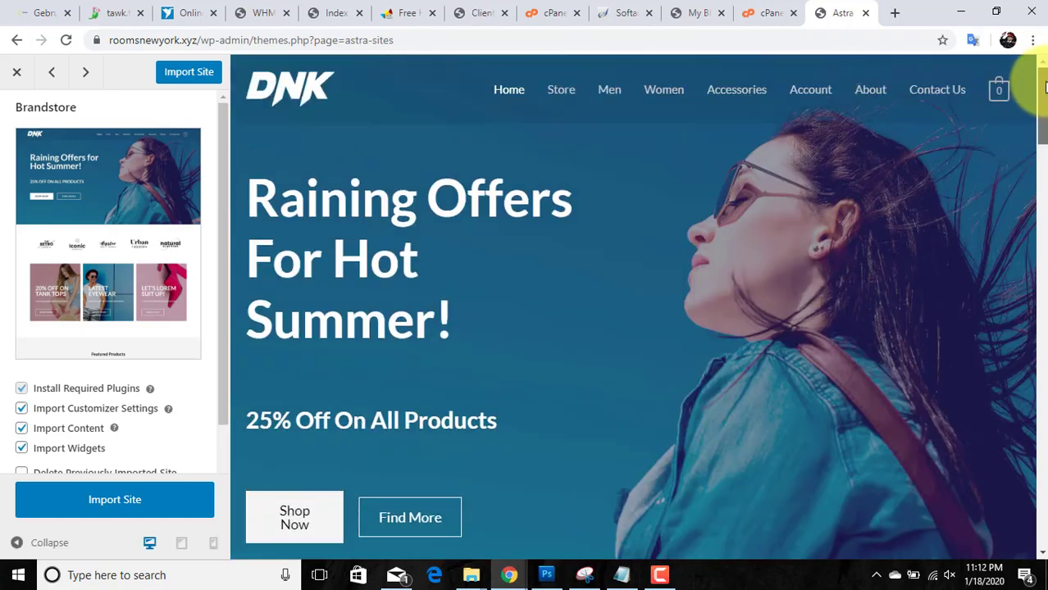
left_click_drag(1038, 74, 1002, 75)
left_click(17, 542)
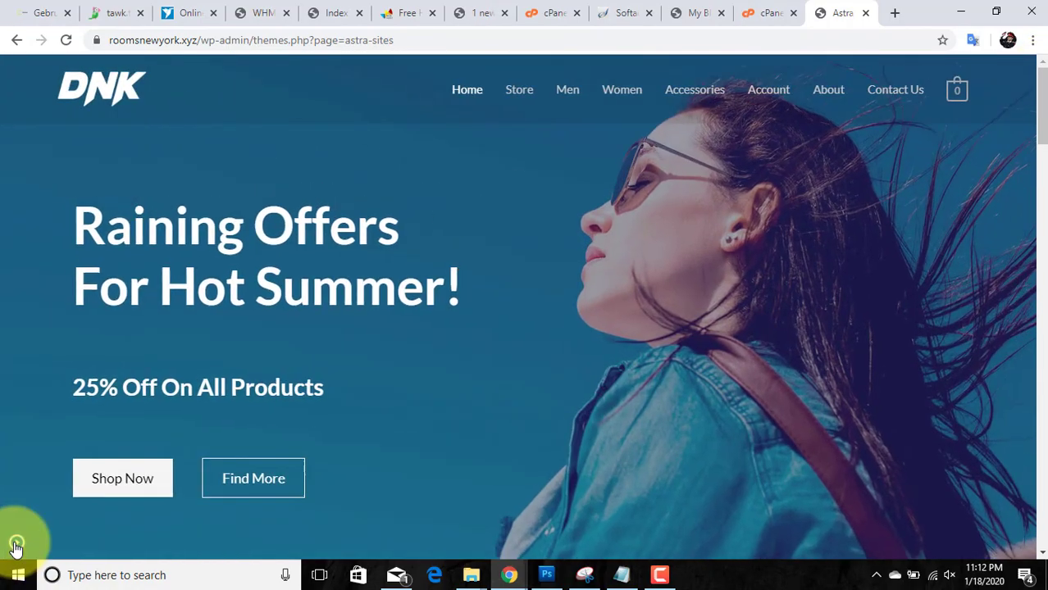
left_click_drag(1035, 134, 1029, 77)
left_click(17, 544)
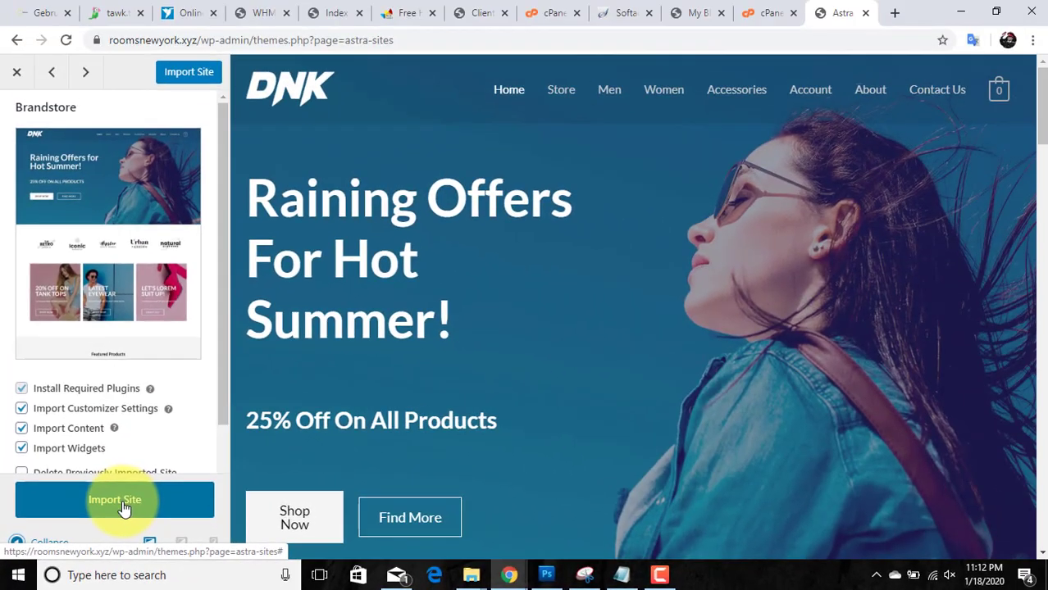
left_click(205, 448)
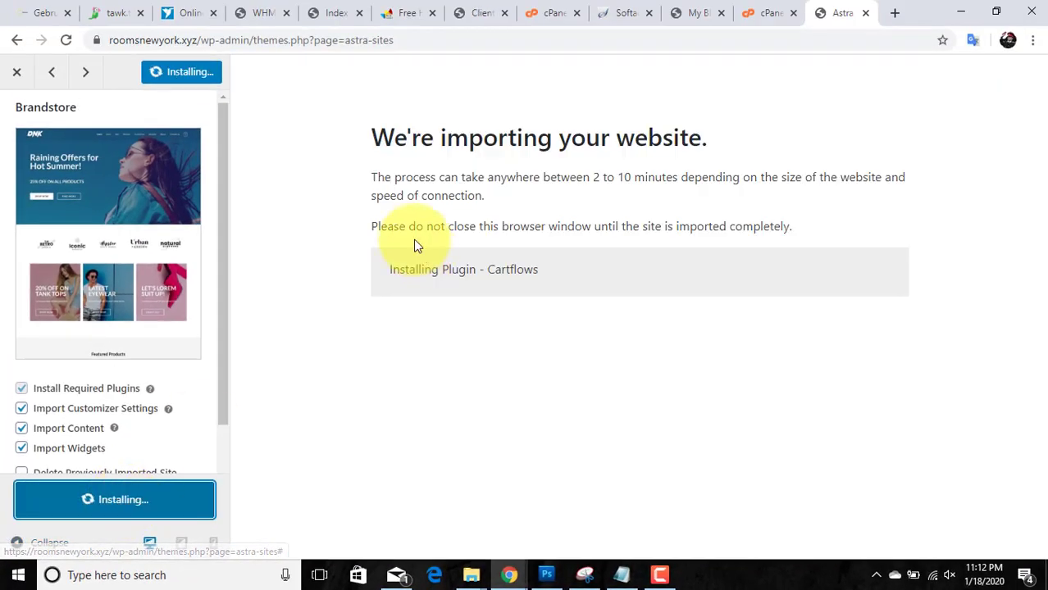
Wait for the Brandstore import to complete, dismiss the chat notification, and view the new site.
left_click_drag(380, 134, 694, 138)
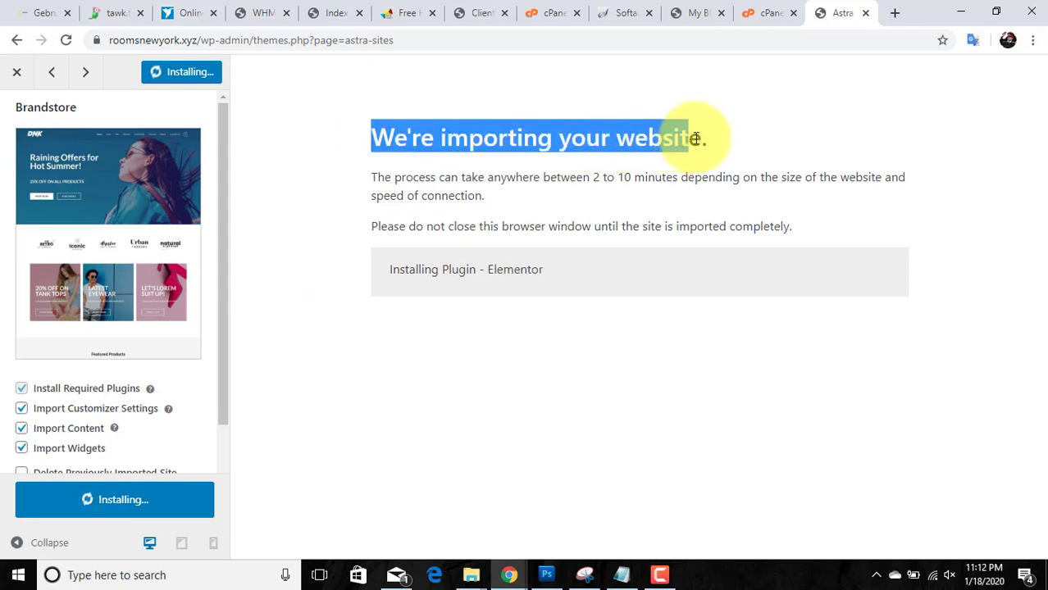
left_click(403, 176)
left_click_drag(374, 176, 492, 195)
left_click(500, 196)
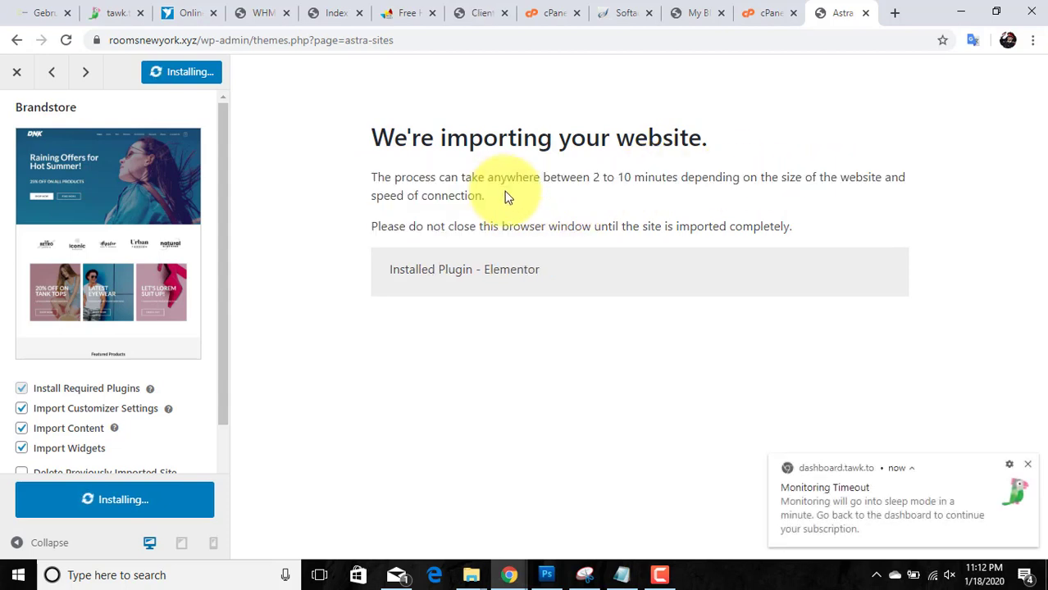
left_click(1028, 465)
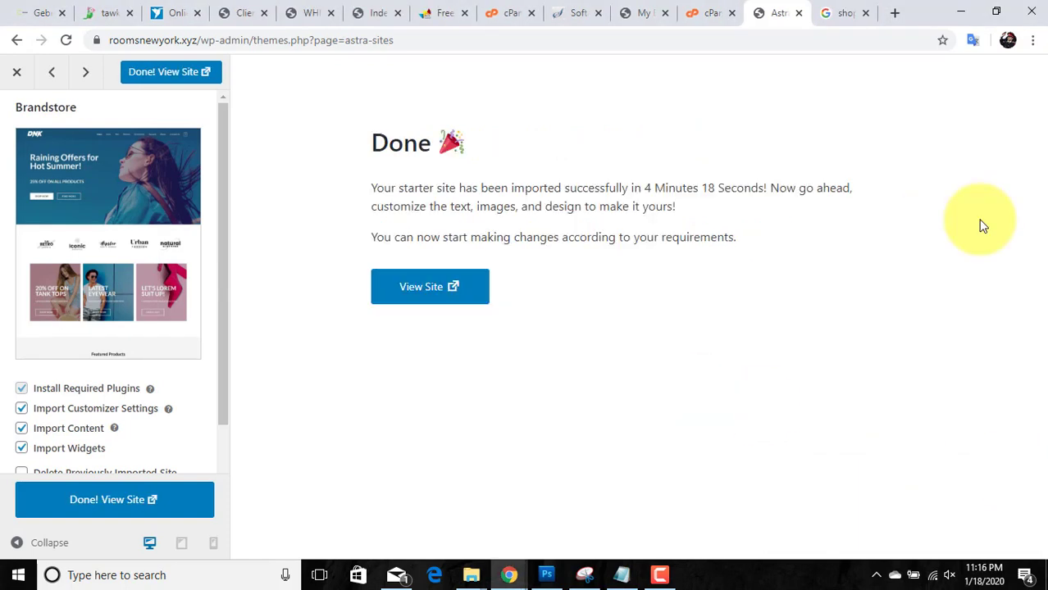
left_click(420, 291)
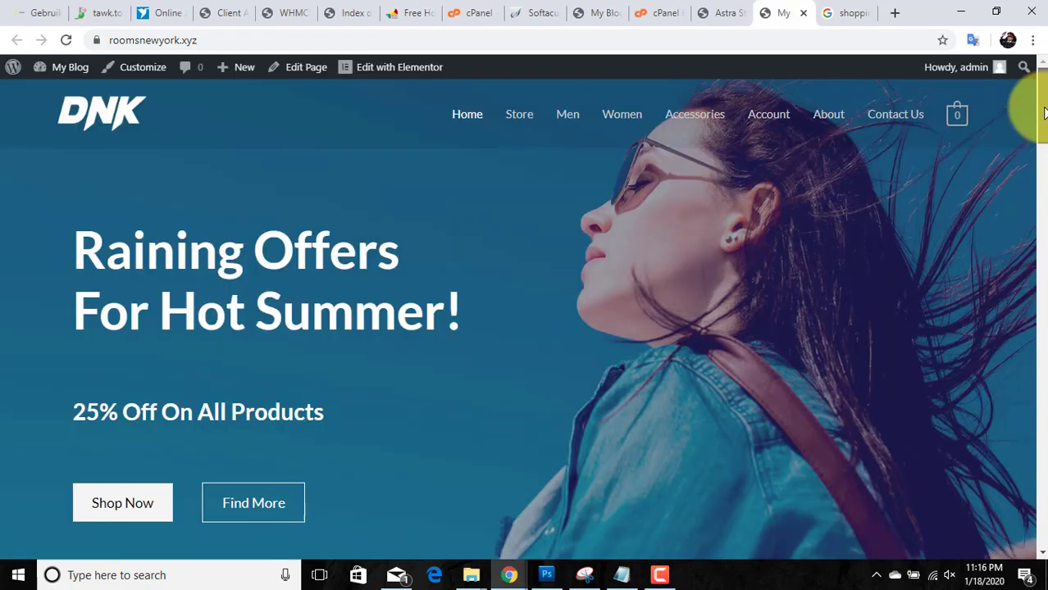
Scroll through the DNK storefront homepage, then go back to the admin Dashboard.
mouse_move(1044, 114)
left_mouse_down()
mouse_move(1040, 503)
mouse_move(1040, 97)
left_mouse_up()
left_click(795, 11)
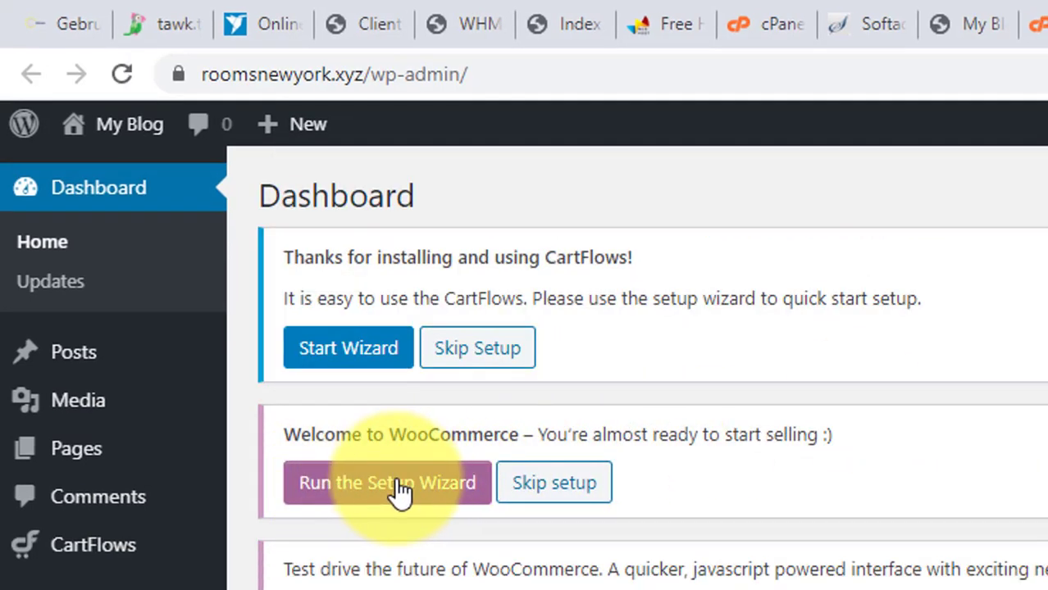
Start the WooCommerce setup wizard, choose Canada, and enter the store address with city kingstone.
left_click(389, 492)
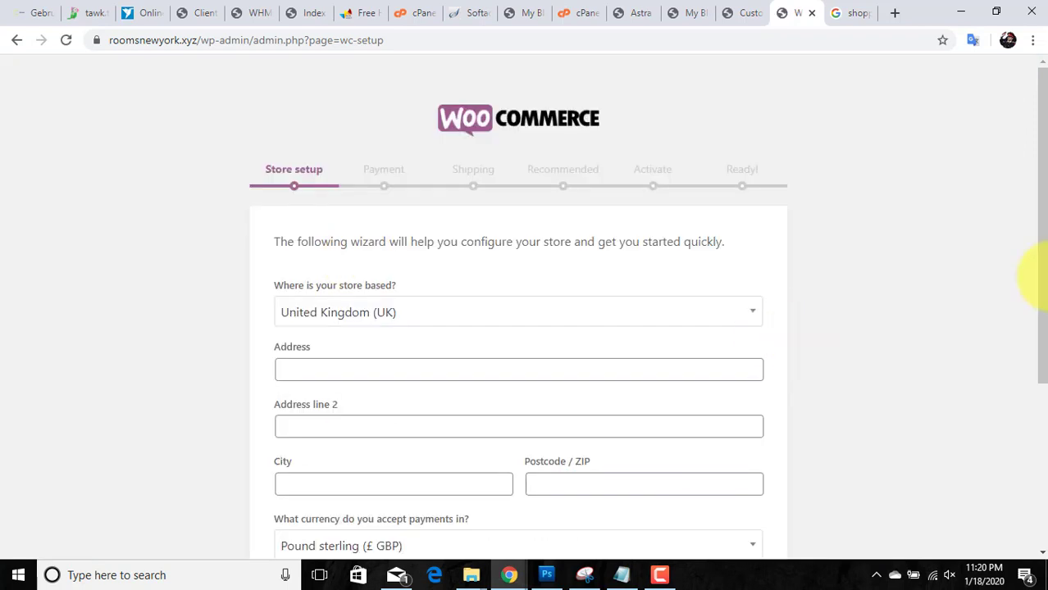
scroll(744, 202, "down", 2)
left_click(751, 211)
type("c")
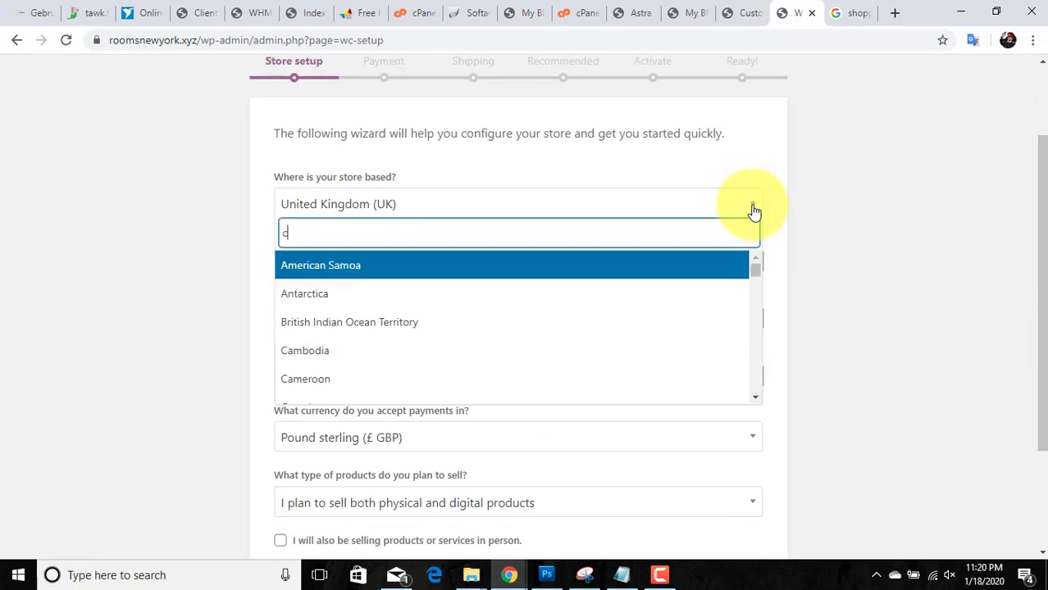
type("ana")
left_click(585, 263)
left_click(542, 262)
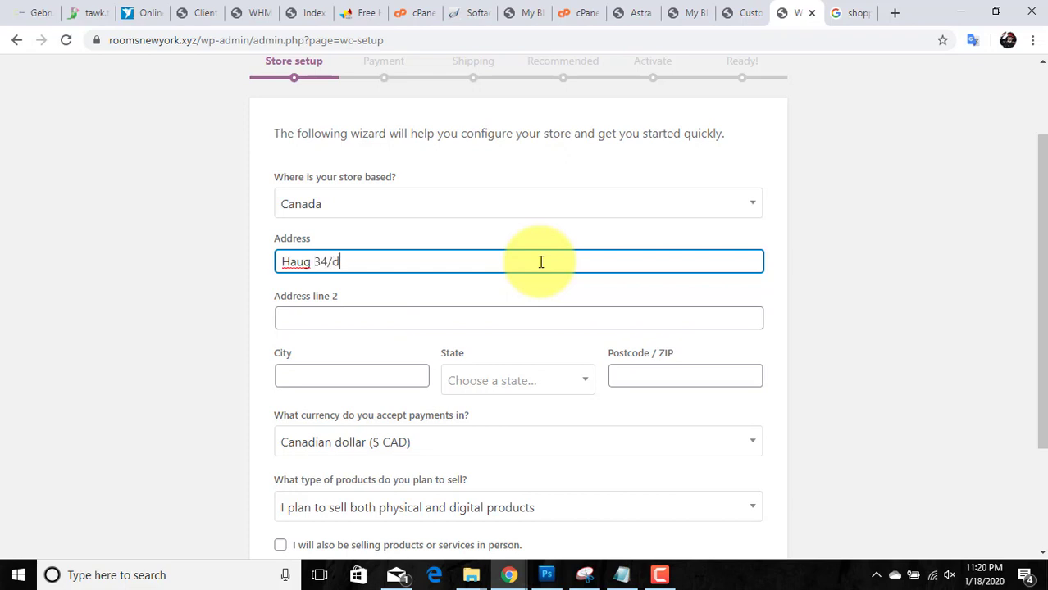
left_click(369, 372)
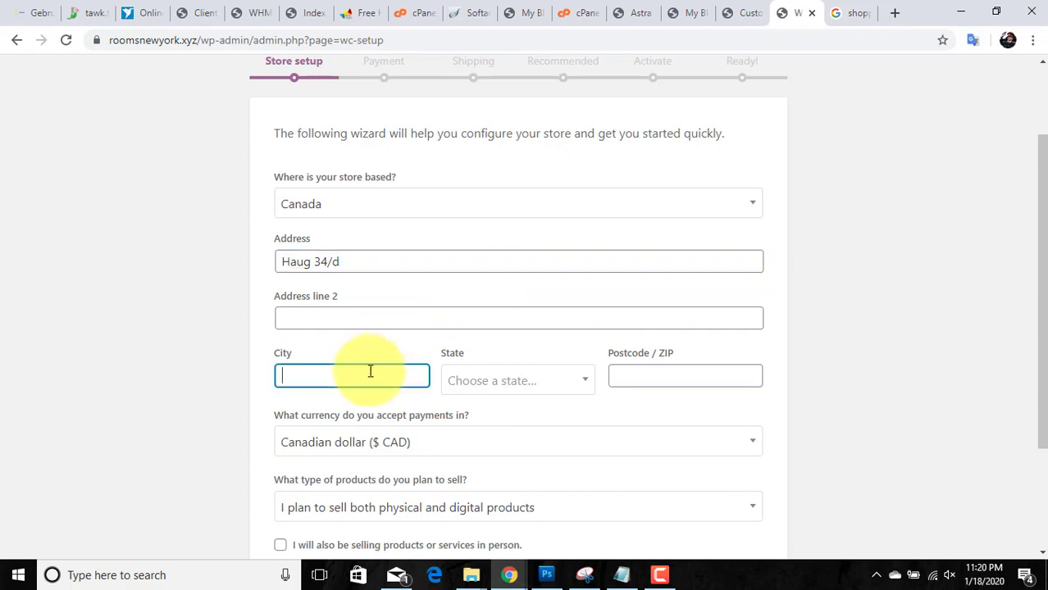
type("kingstone")
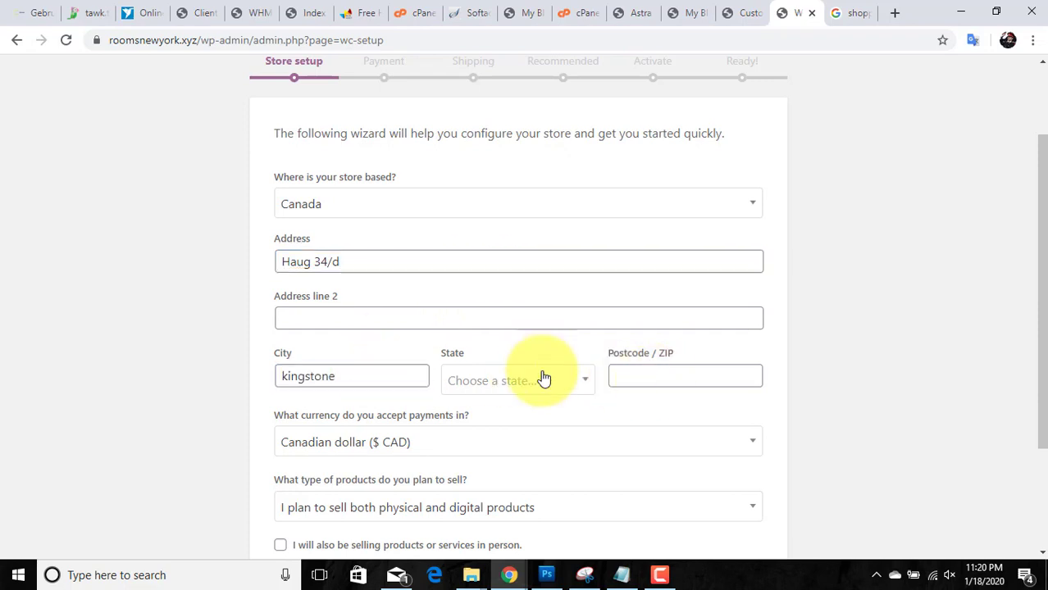
Pick Alberta as the province, submit the store details, and continue without usage tracking.
left_click(543, 379)
key("Return")
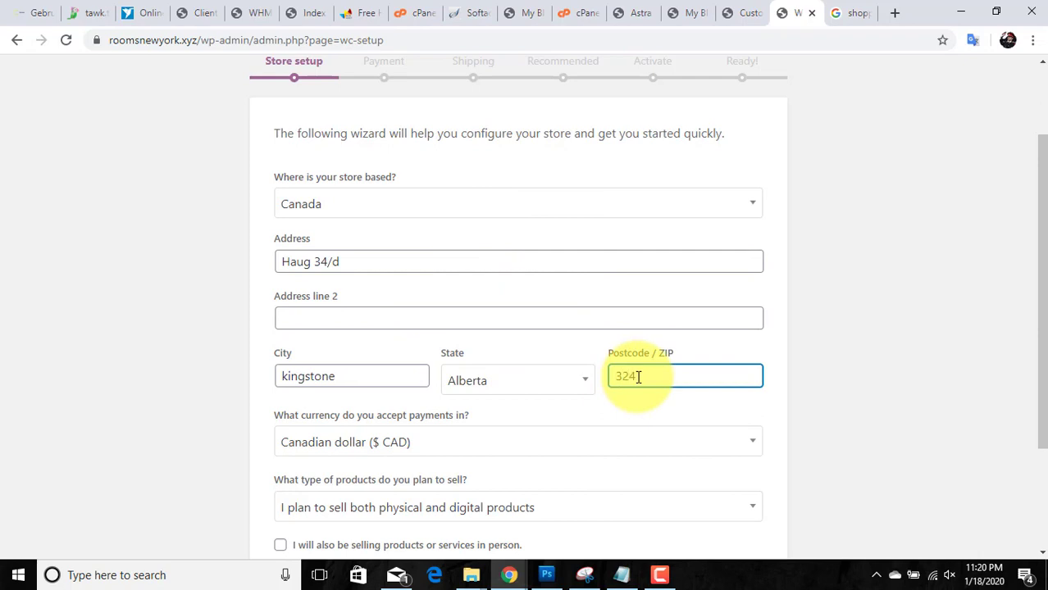
scroll(1029, 271, "down", 3)
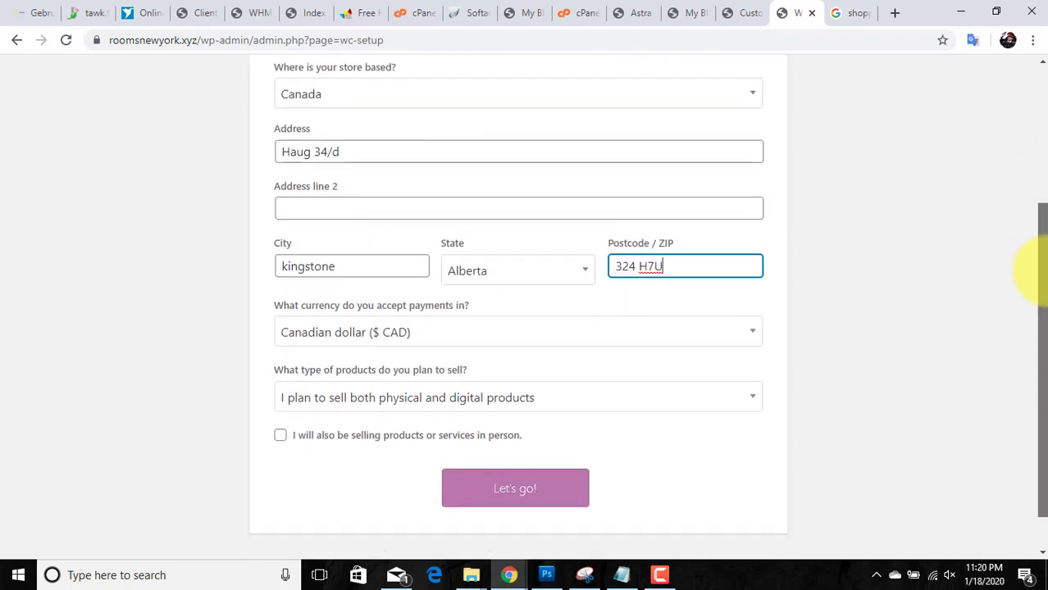
left_click(426, 287)
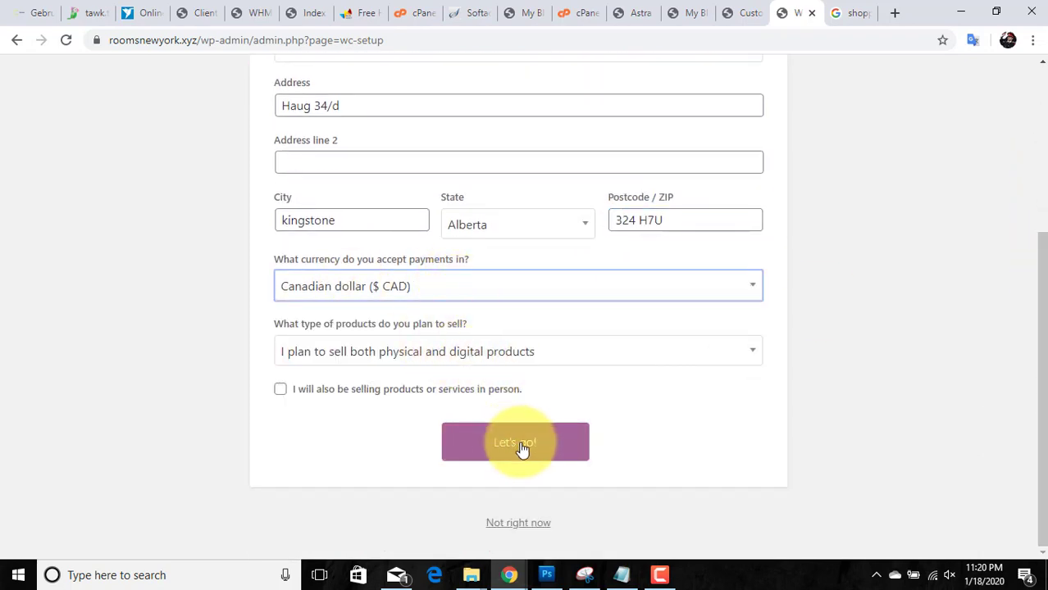
left_click(522, 447)
left_click(680, 369)
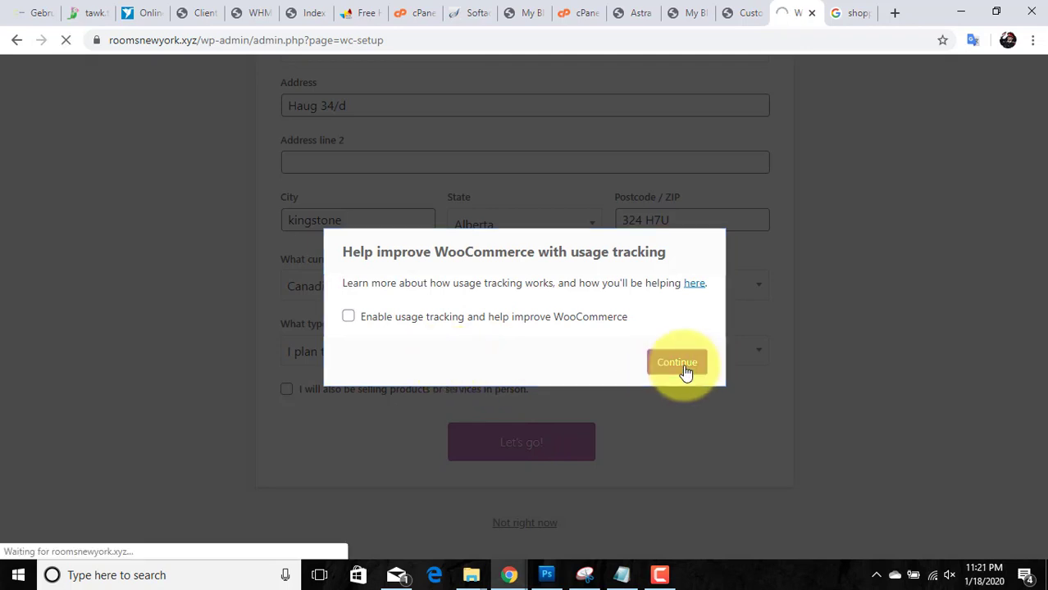
Turn Stripe off, enable Cash on delivery under Offline Payments, and continue to shipping.
scroll(1031, 403, "down", 3)
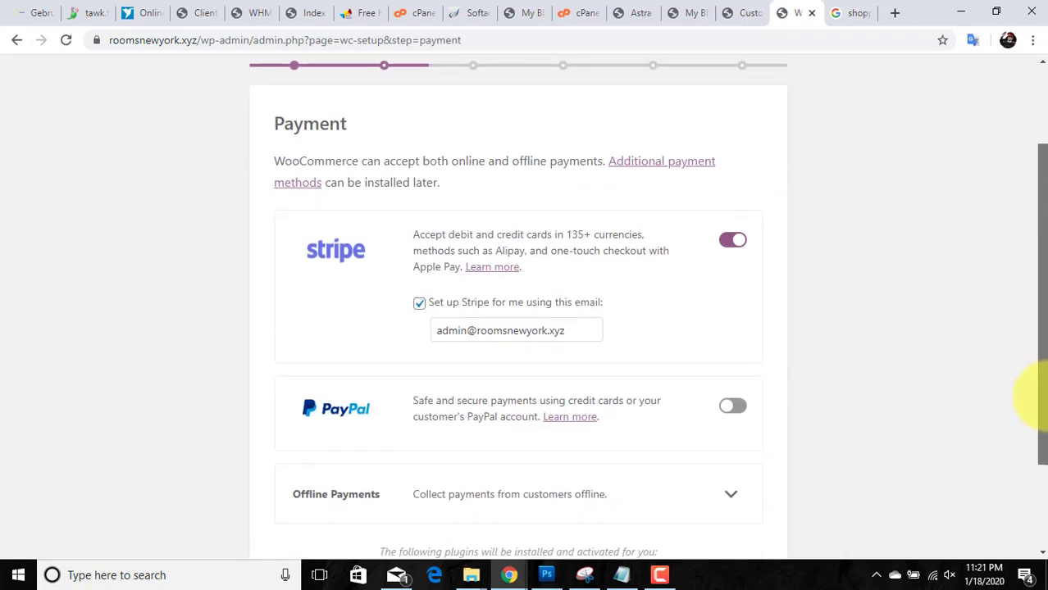
left_click(730, 220)
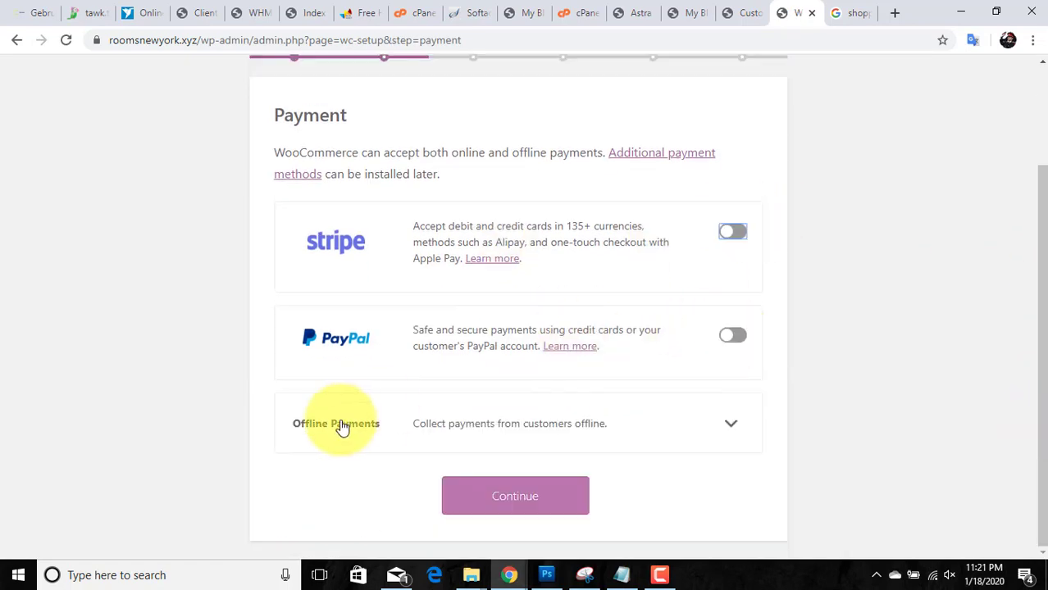
left_click(731, 423)
scroll(732, 433, "down", 3)
left_click(733, 429)
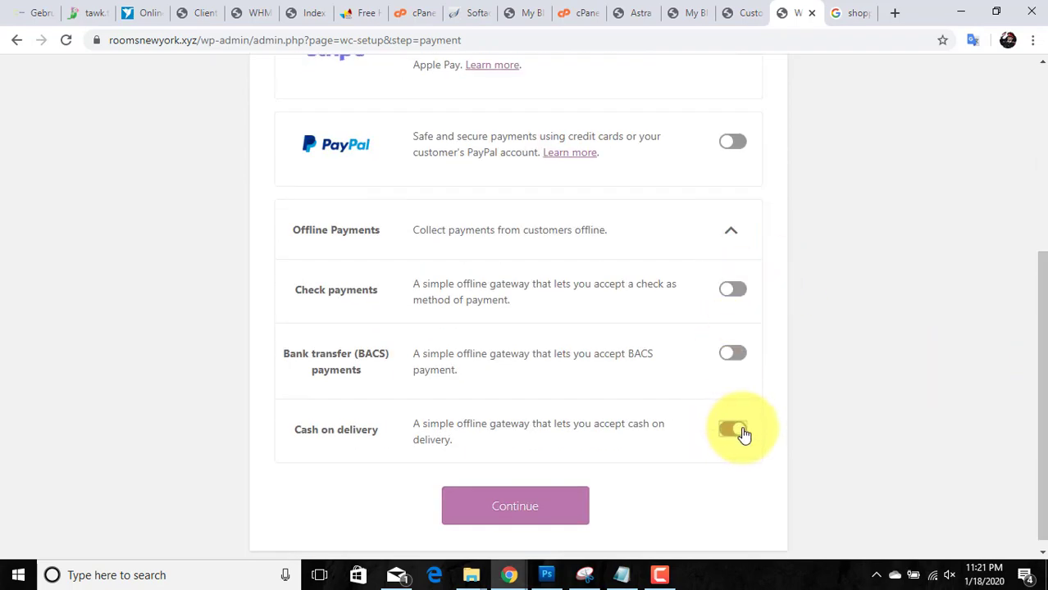
left_click(519, 515)
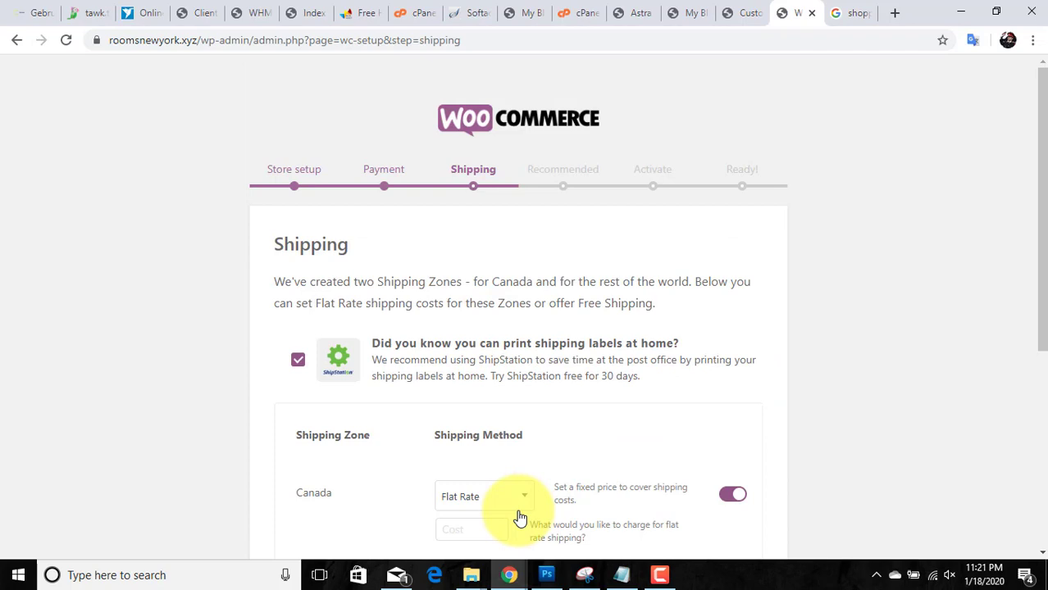
Enter flat-rate shipping costs of 20 for Canada and 50 for other locations, then continue.
scroll(519, 518, "down", 3)
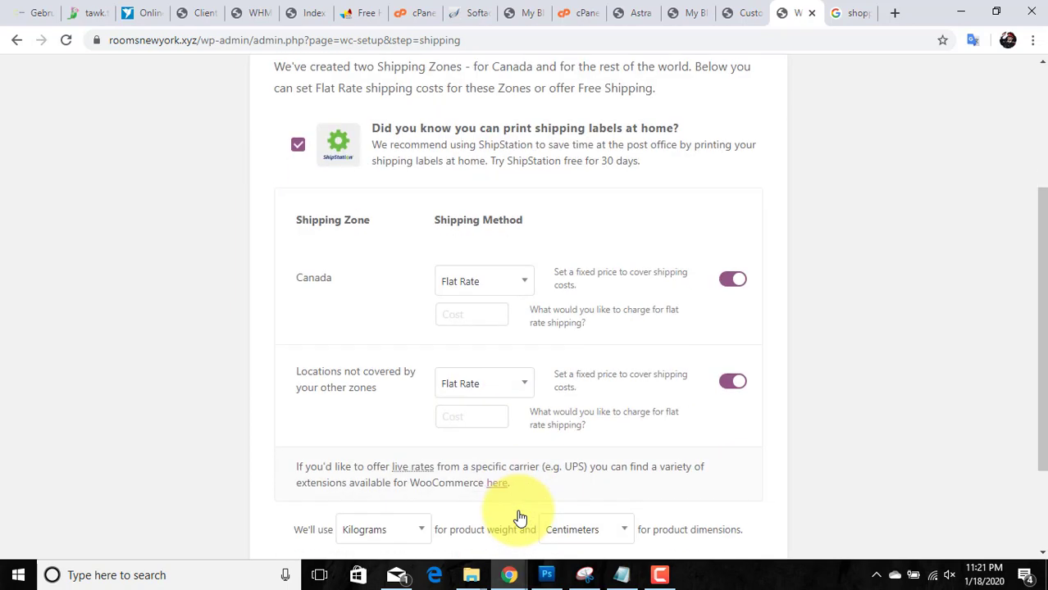
scroll(550, 311, "up", 1)
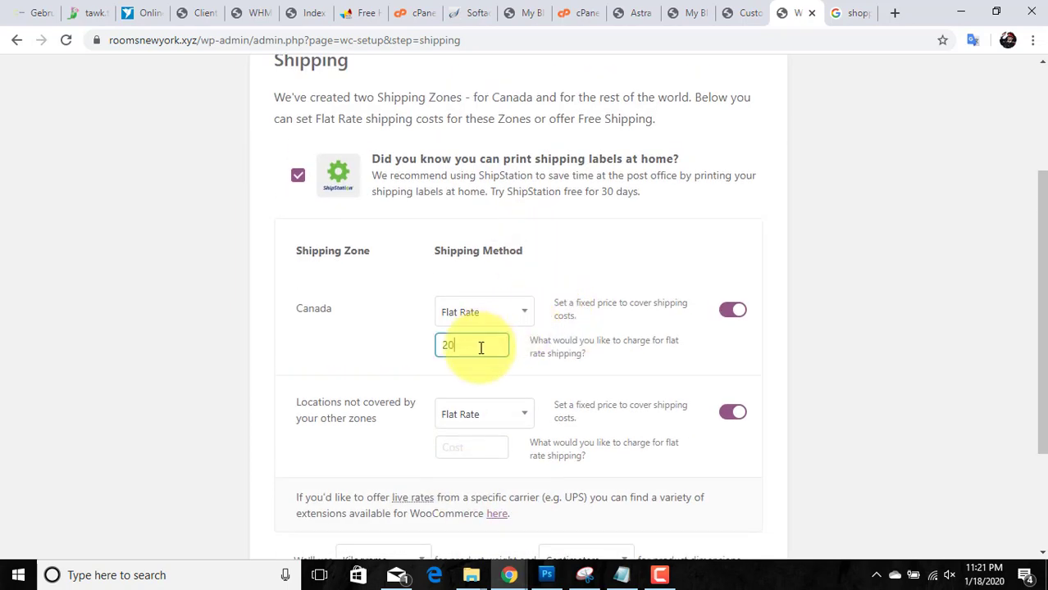
scroll(482, 347, "down", 1)
left_click(494, 378)
type("50")
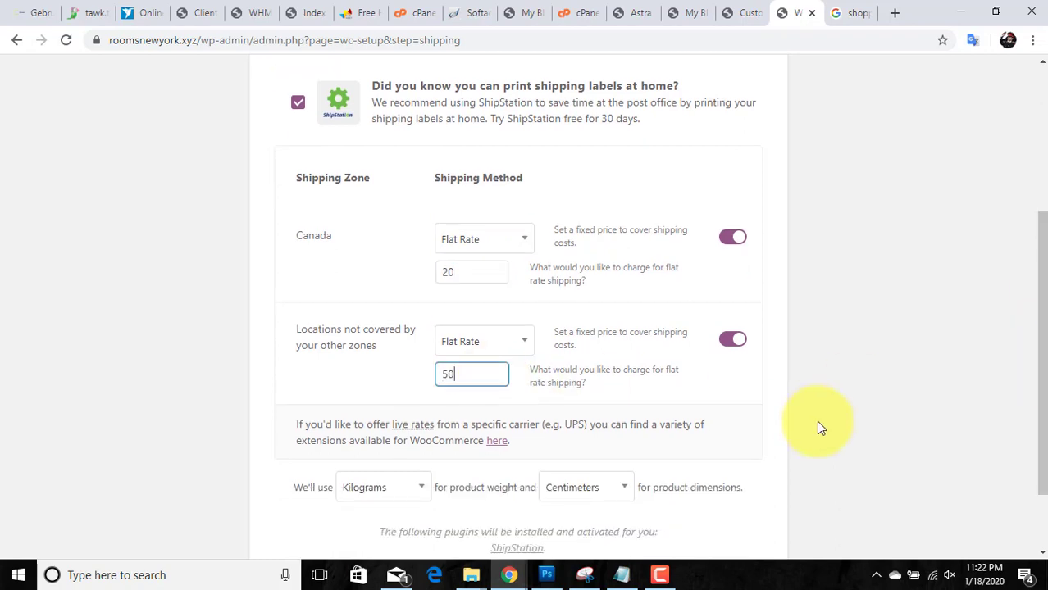
scroll(816, 421, "down", 1)
left_click(527, 502)
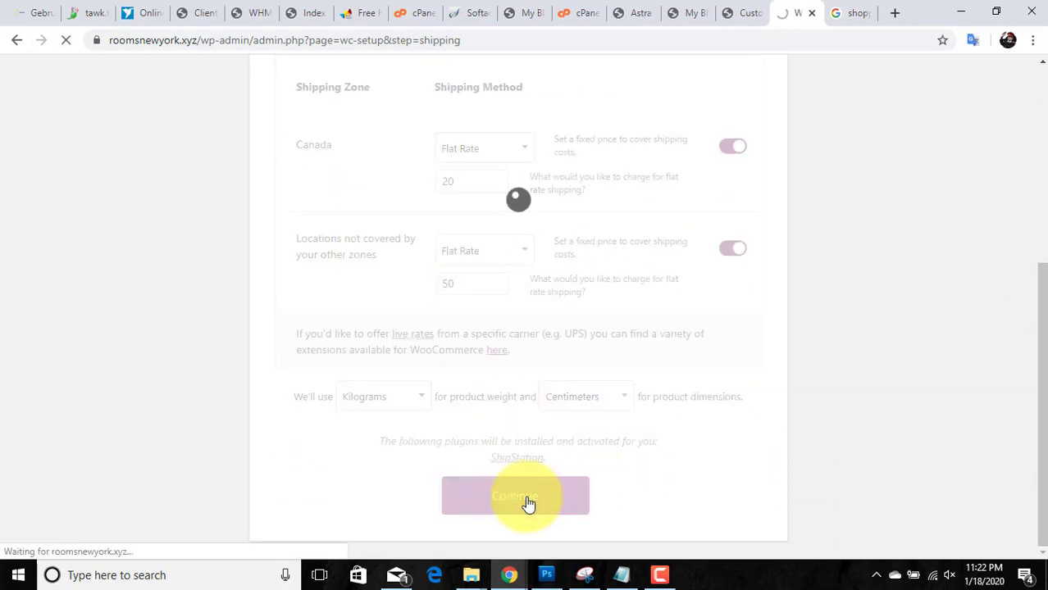
scroll(443, 349, "down", 2)
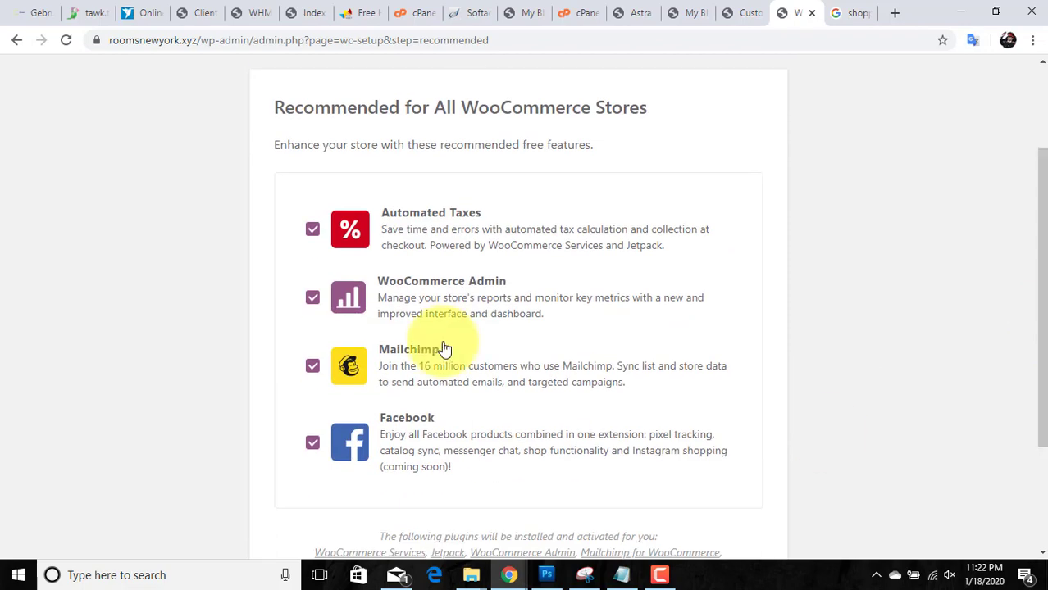
Uncheck Facebook, Mailchimp, WooCommerce Admin and Automated Taxes, then continue past recommended features.
left_click(313, 443)
left_click(312, 366)
left_click(313, 298)
left_click(313, 229)
scroll(520, 462, "down", 2)
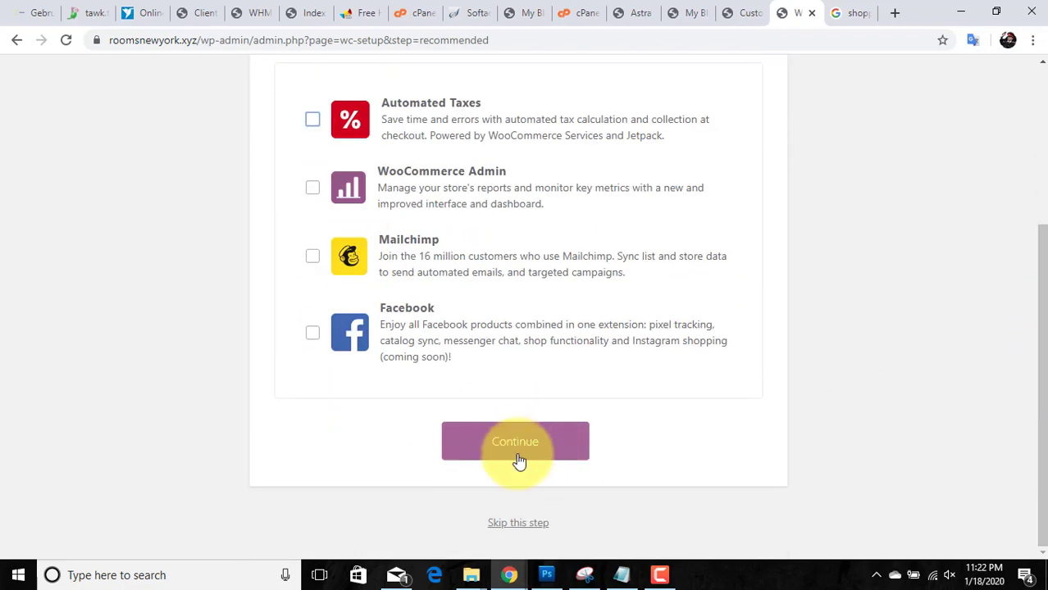
left_click(520, 447)
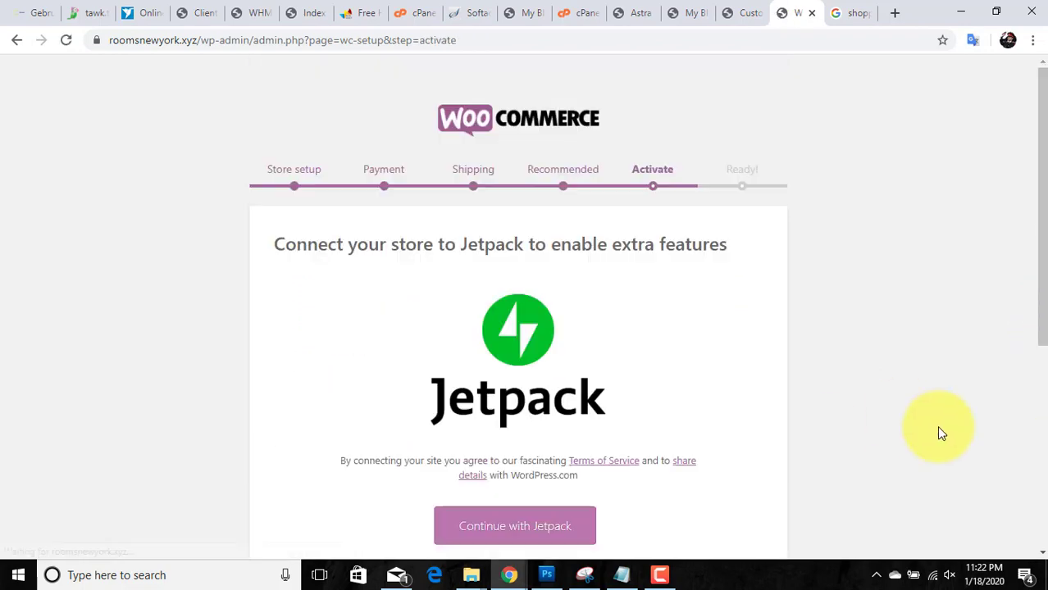
Skip the Jetpack connection and leave the finished wizard for the WordPress dashboard.
scroll(1025, 422, "down", 4)
left_click(518, 523)
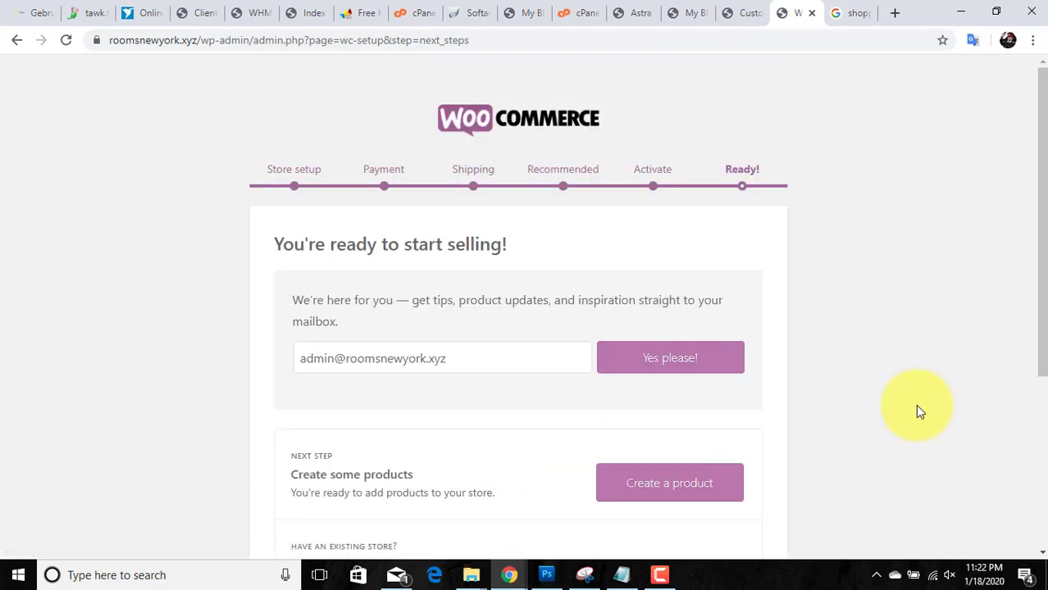
left_click_drag(409, 360, 468, 361)
triple_click(467, 361)
left_click_drag(1035, 250, 1032, 446)
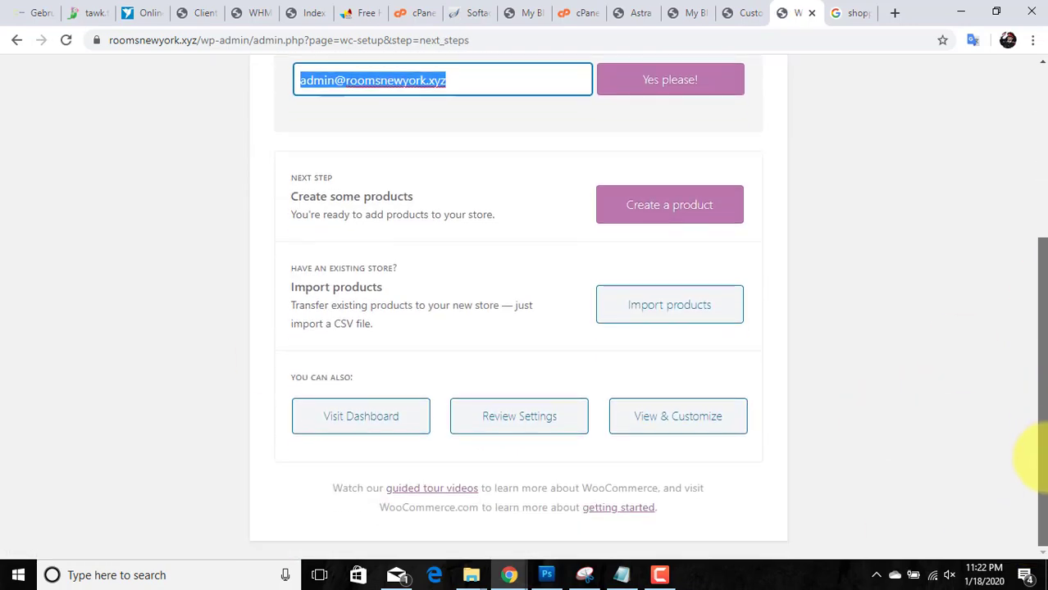
left_click(374, 417)
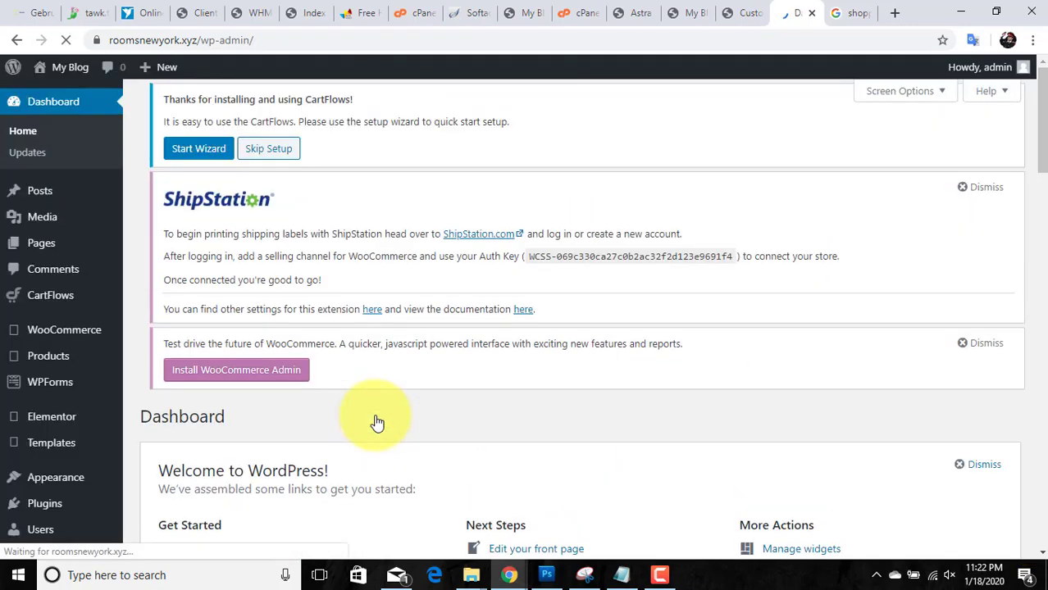
Open the LED shoes storefront page in a new tab, then edit DNK White Shoes with LED.
mouse_move(49, 361)
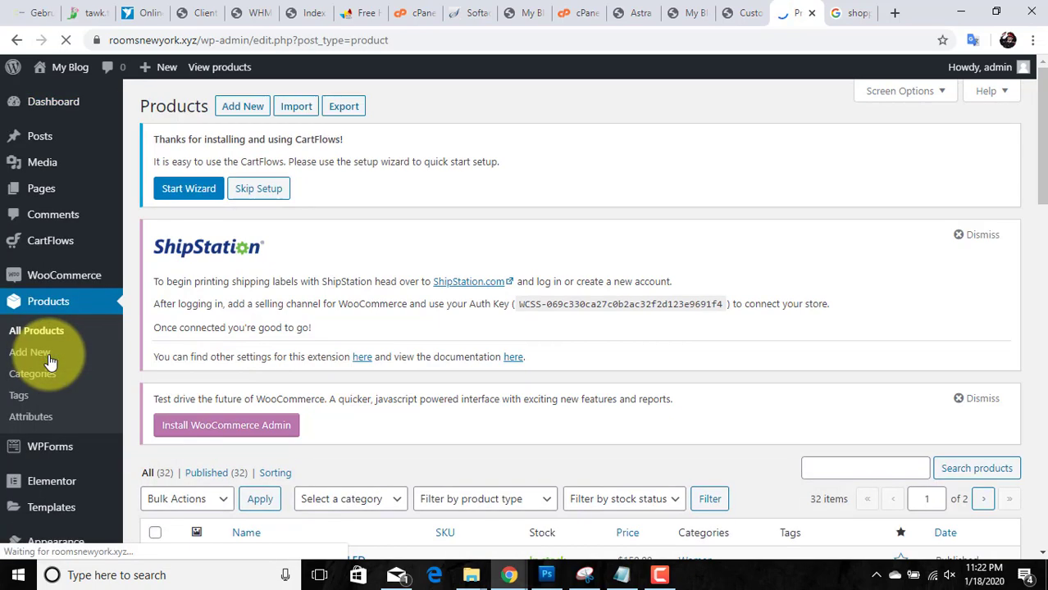
left_click_drag(1031, 234, 1032, 293)
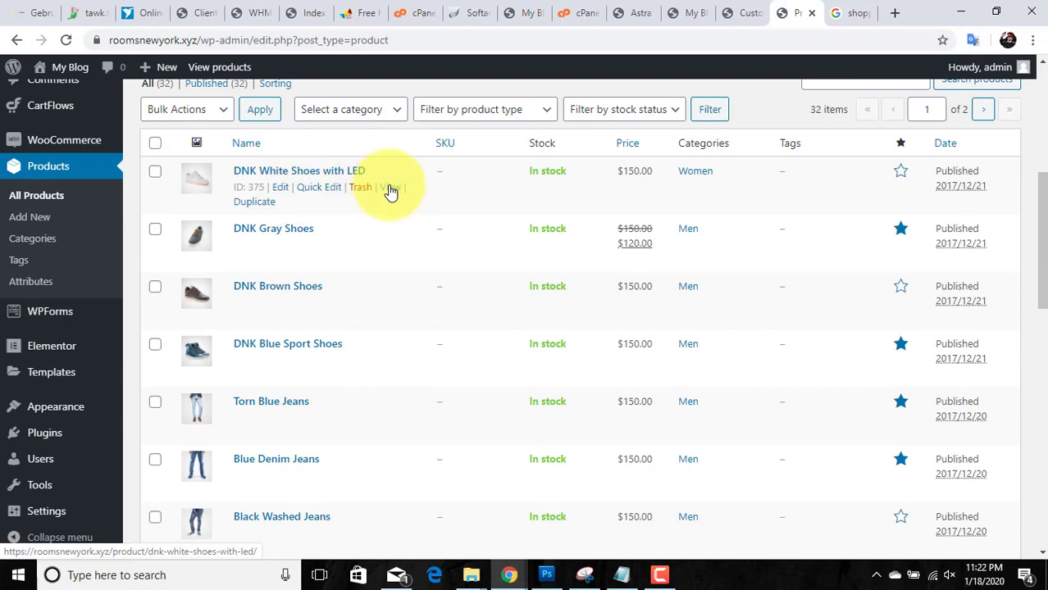
middle_click(391, 188)
left_click(802, 15)
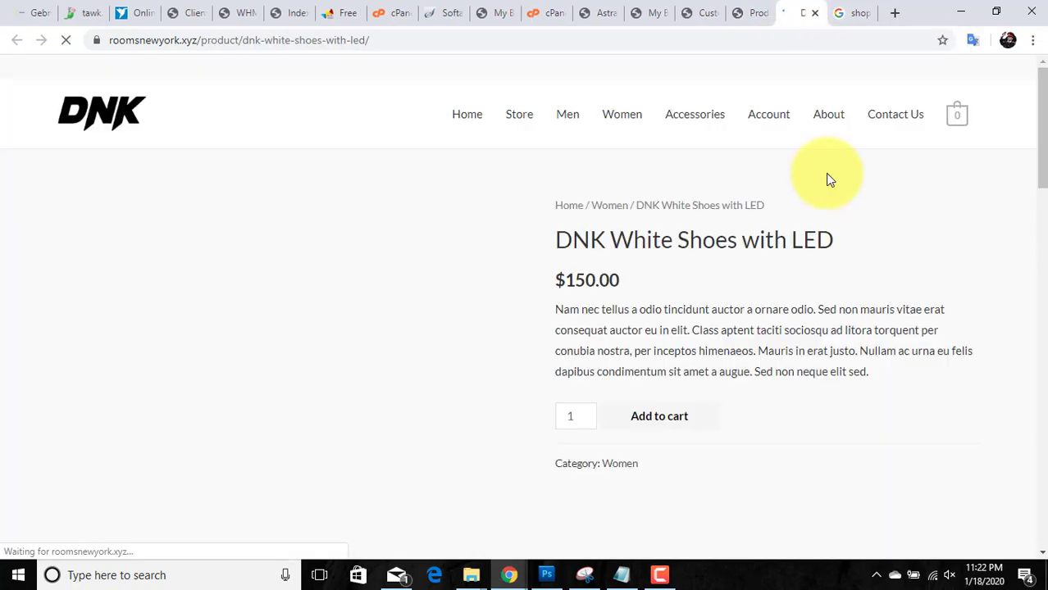
left_click_drag(1040, 168, 966, 122)
left_click(747, 13)
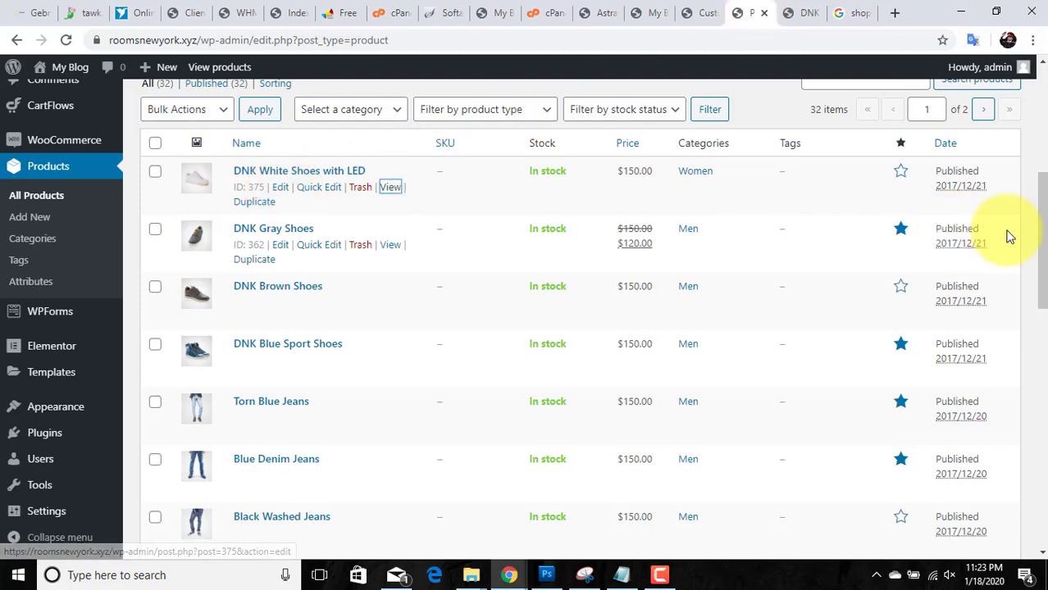
scroll(1010, 197, "up", 5)
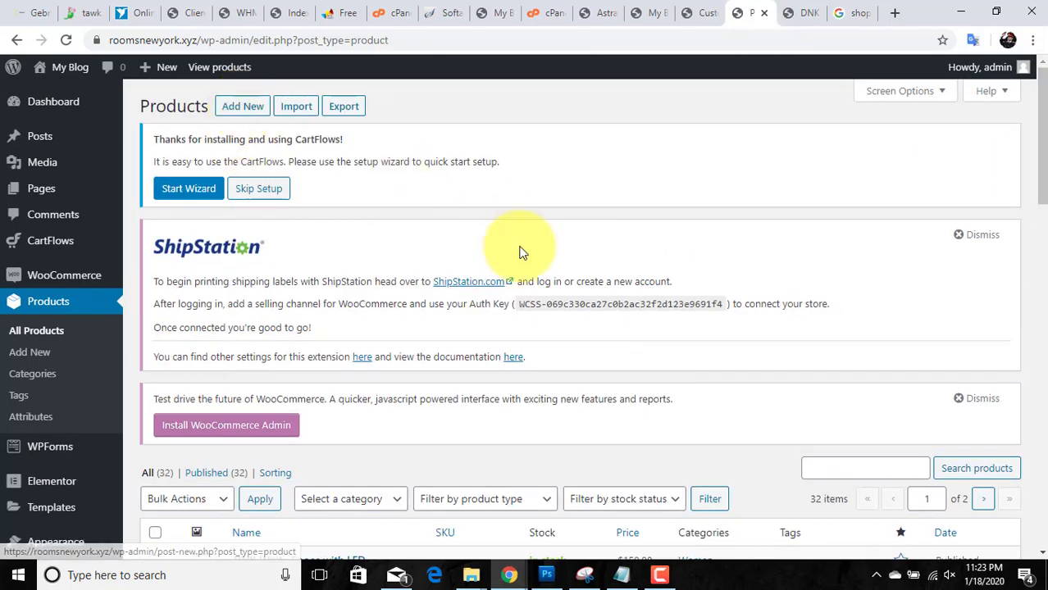
scroll(519, 253, "down", 4)
left_click(279, 259)
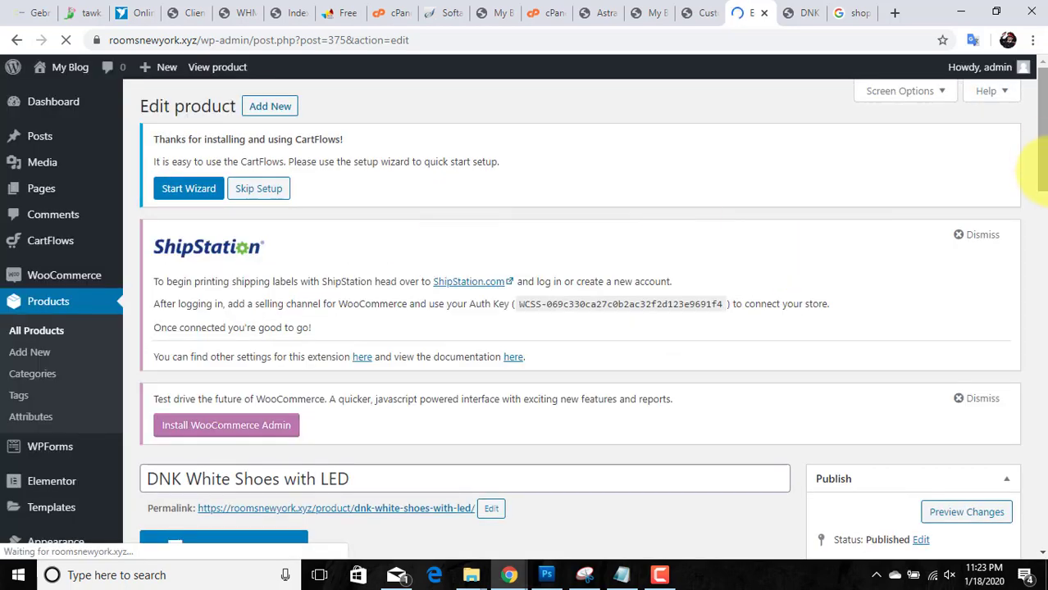
Review the product's title and description in the editor without changing them.
scroll(1040, 195, "down", 4)
left_click(367, 159)
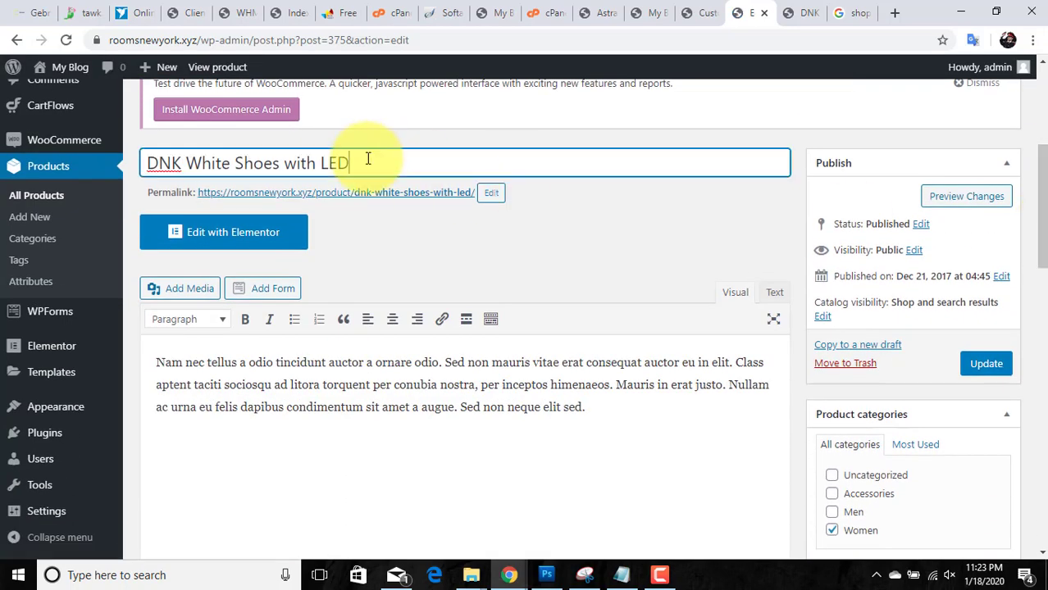
triple_click(316, 162)
left_click(279, 163)
left_click_drag(585, 408, 156, 362)
left_click(502, 444)
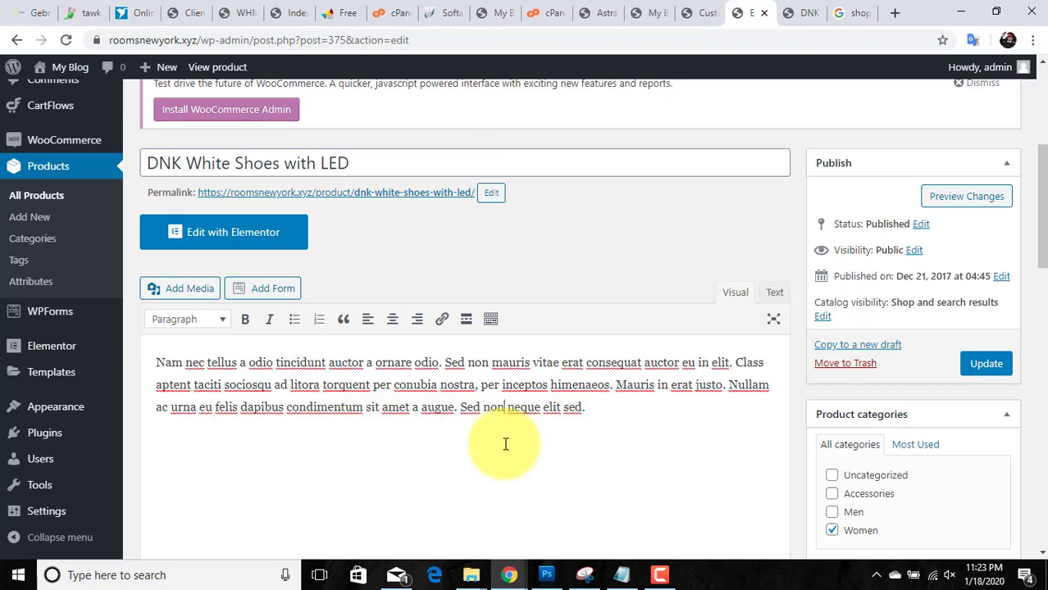
scroll(1041, 189, "down", 2)
Add a new Kids product category with Accessories as its parent.
left_click(853, 396)
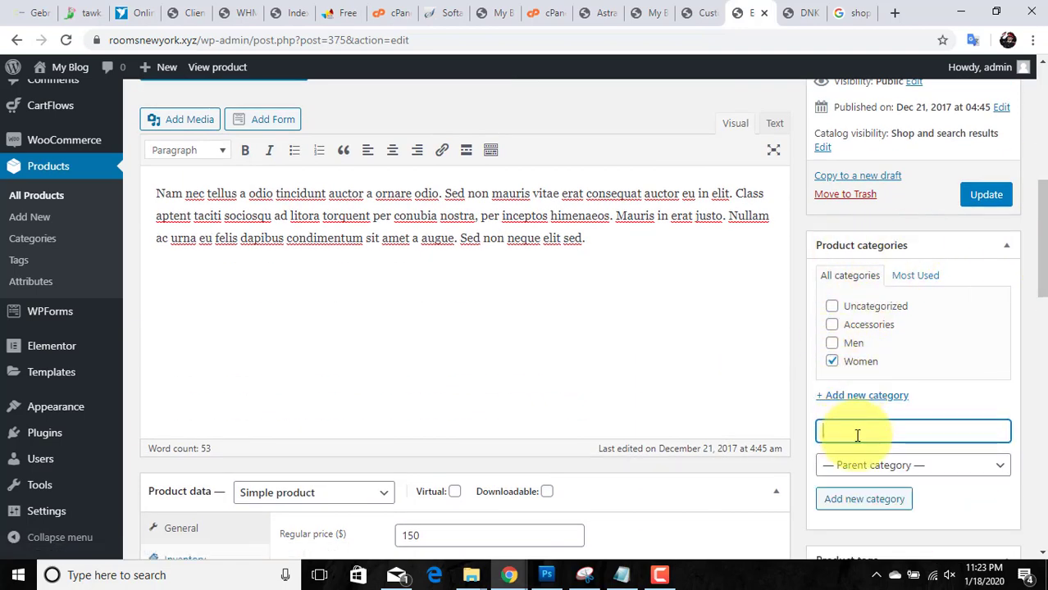
type("Kids")
left_click(910, 465)
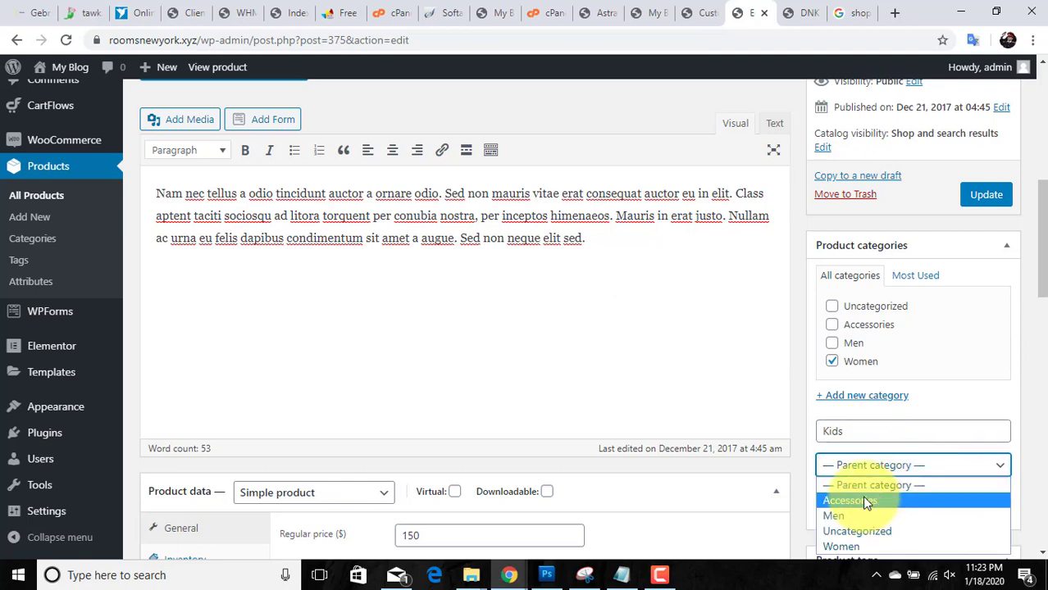
left_click(864, 498)
left_click(856, 507)
scroll(896, 239, "down", 3)
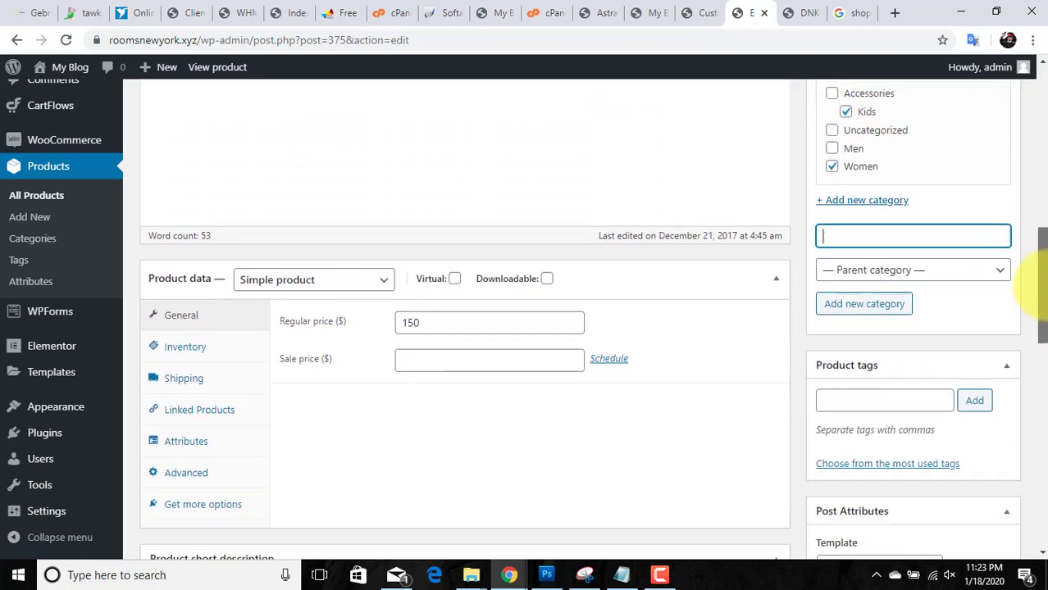
Check the 150 regular price, In stock status, shipping settings and short description, leaving them unchanged.
double_click(429, 269)
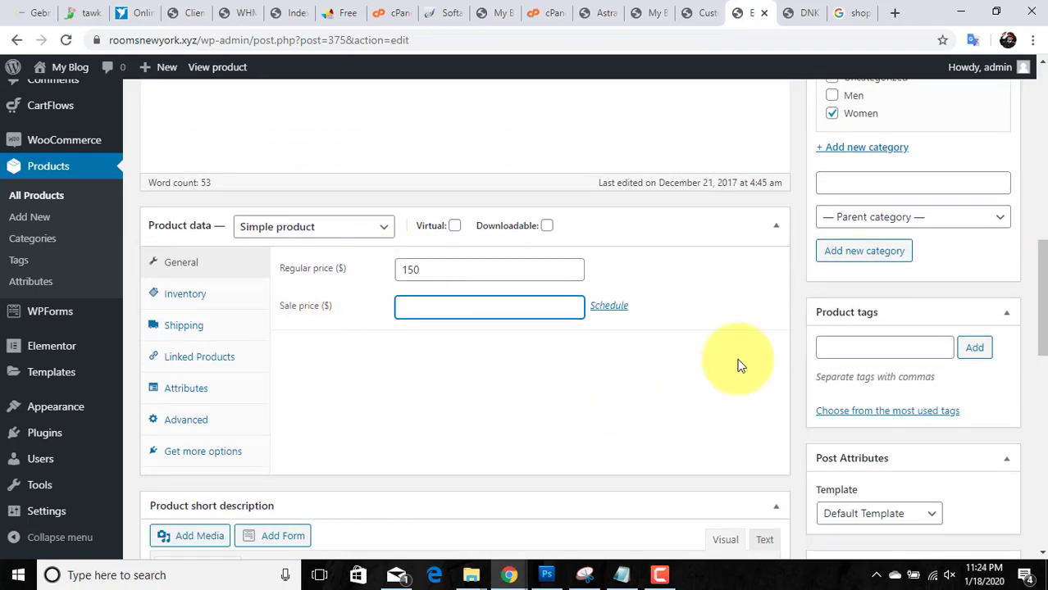
left_click(195, 299)
left_click(441, 342)
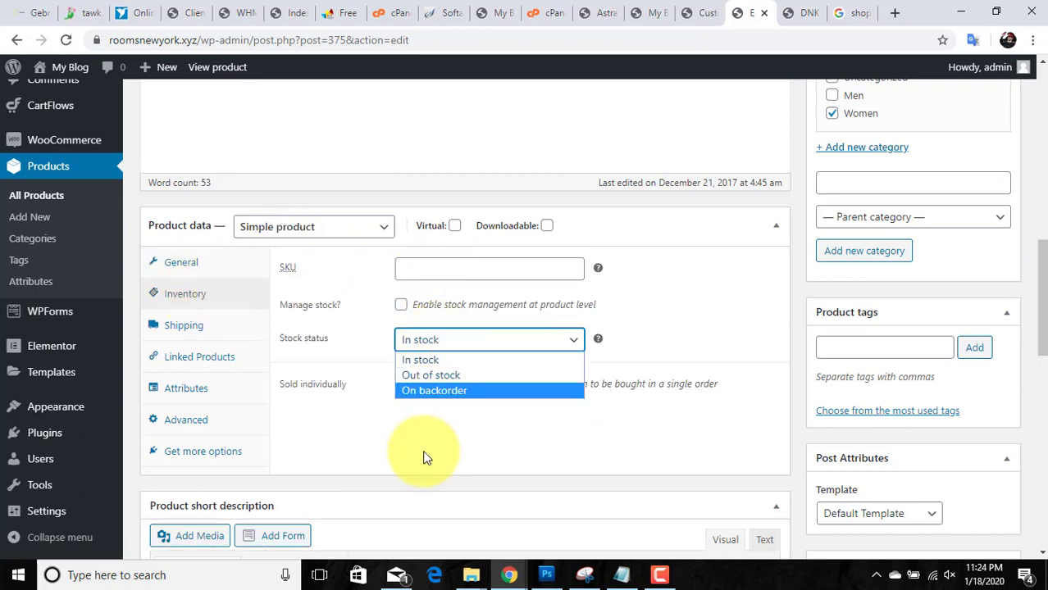
left_click(438, 288)
left_click(406, 271)
left_click(186, 327)
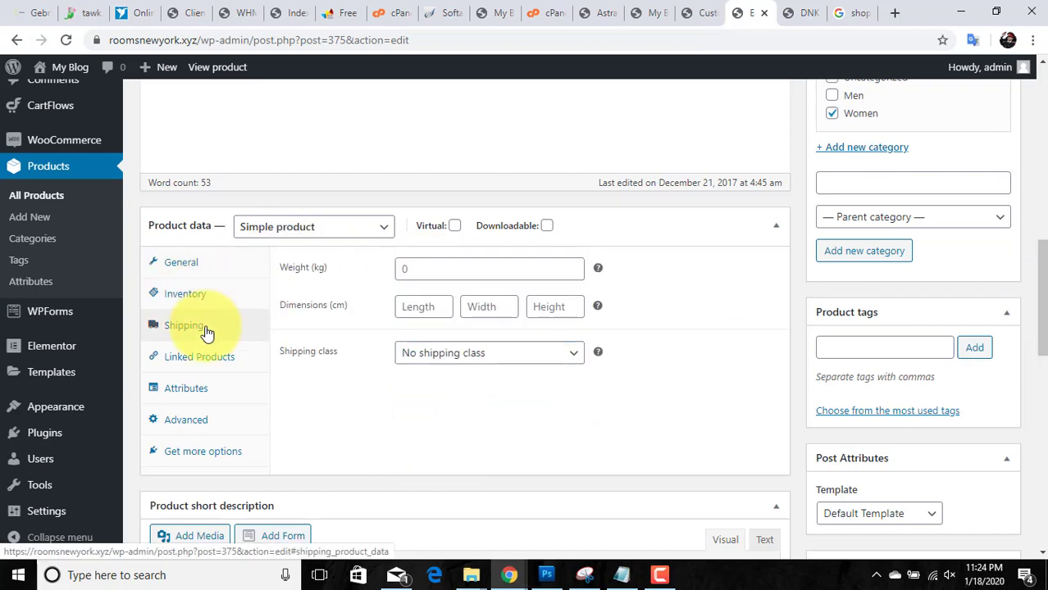
left_click(240, 266)
scroll(1040, 274, "down", 4)
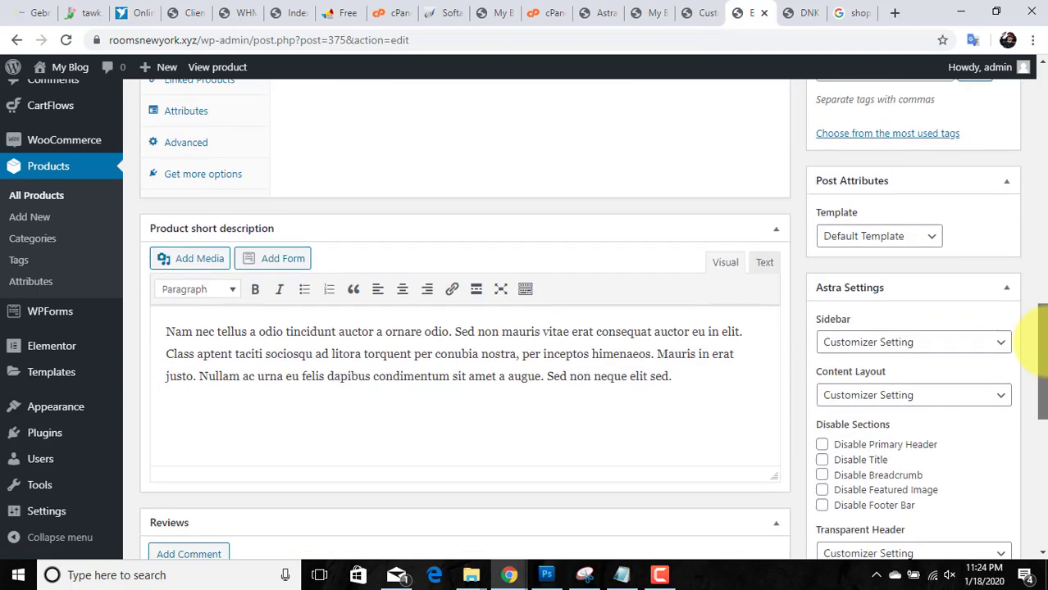
left_click_drag(672, 353, 165, 309)
left_click(324, 308)
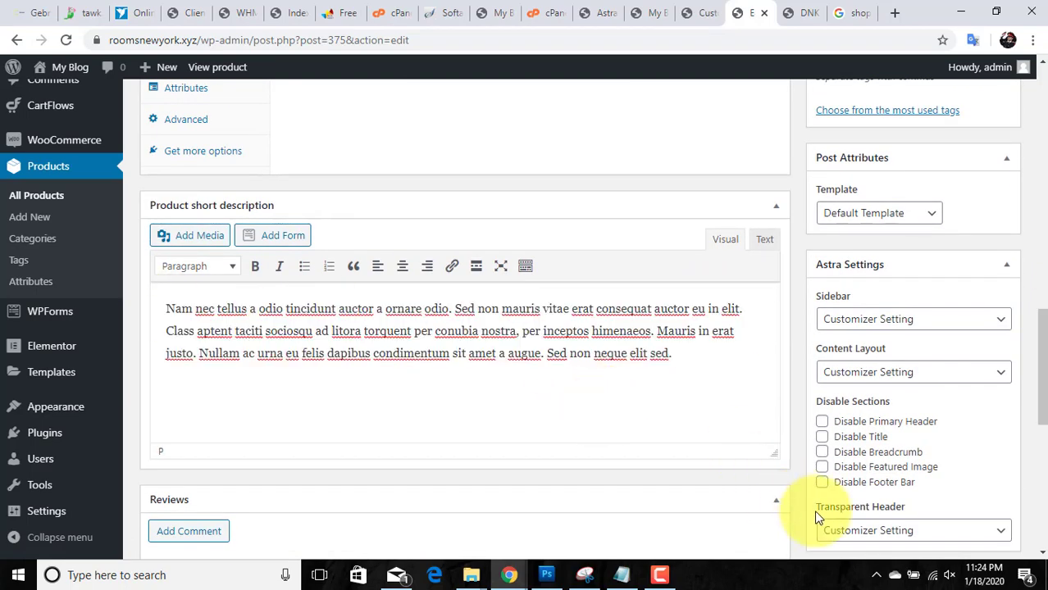
scroll(1029, 379, "down", 4)
scroll(1030, 420, "down", 3)
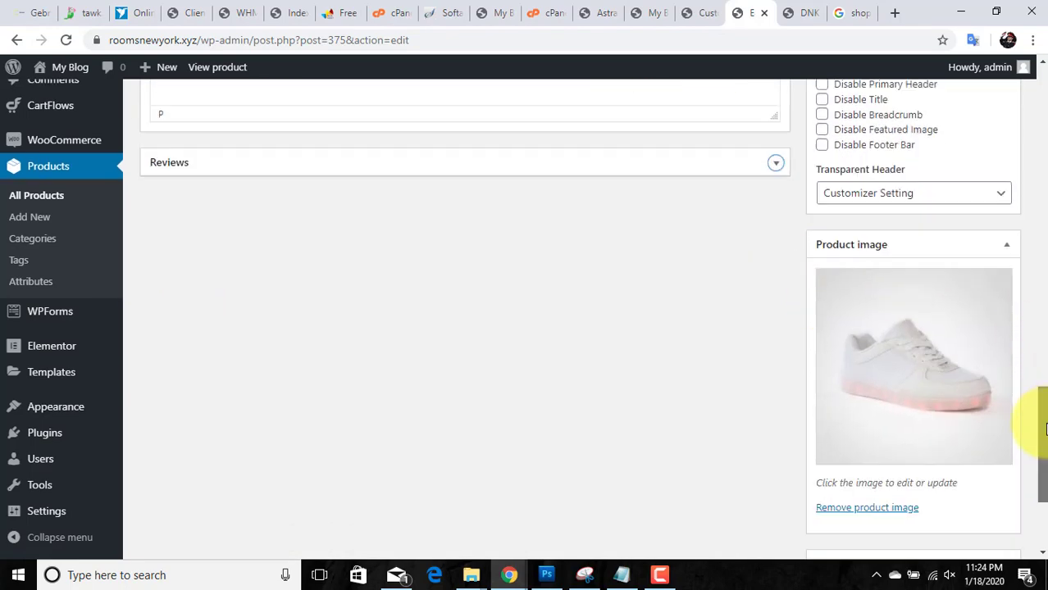
Test-add the LED shoes to the storefront cart at $150.00, remove them, and return to the editor.
key("ctrl+Tab")
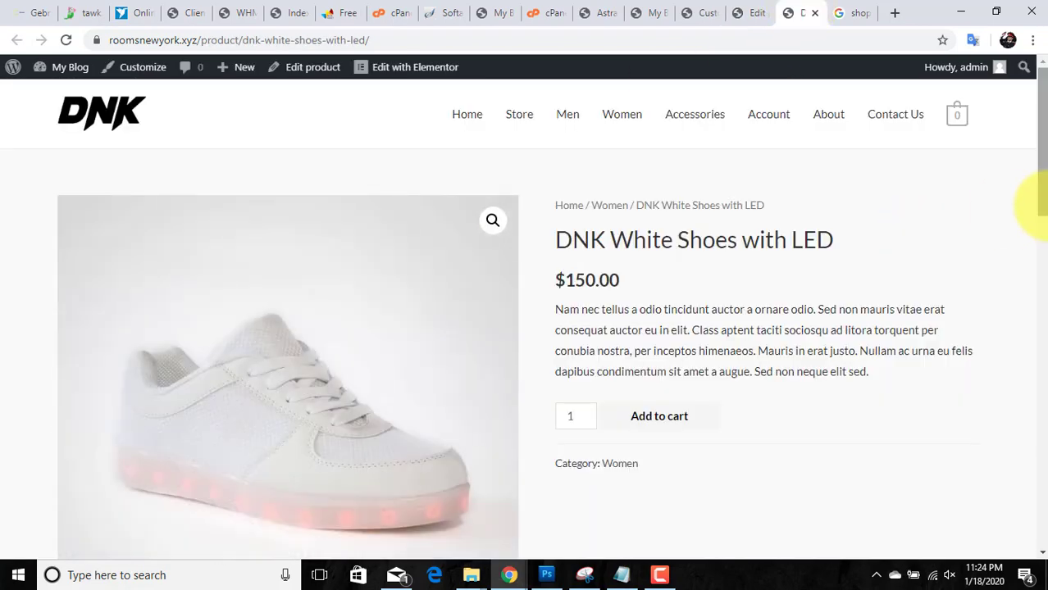
left_click_drag(845, 240, 623, 463)
left_click(654, 304)
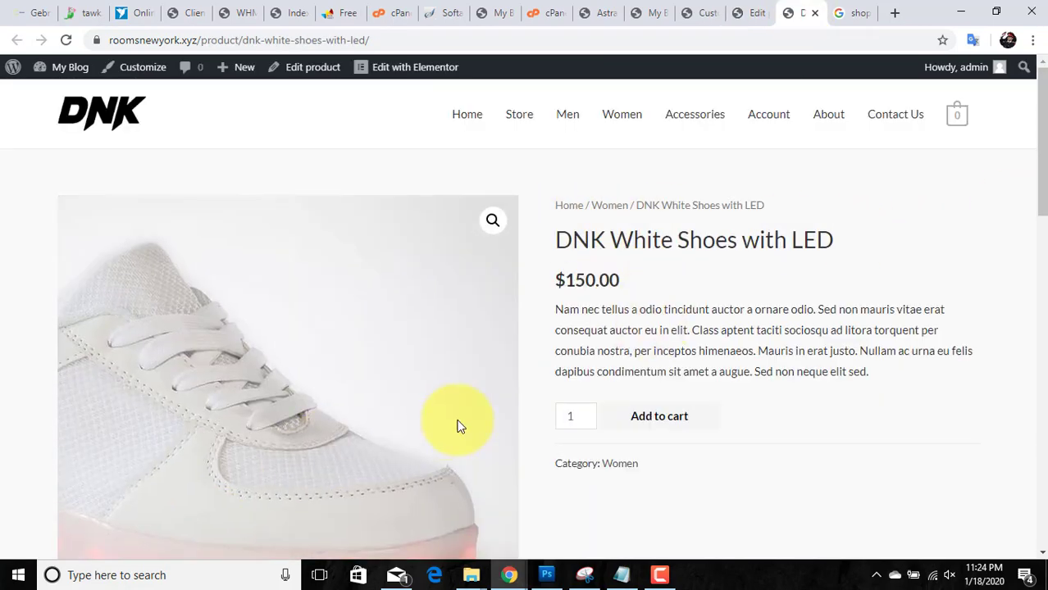
scroll(1029, 281, "down", 5)
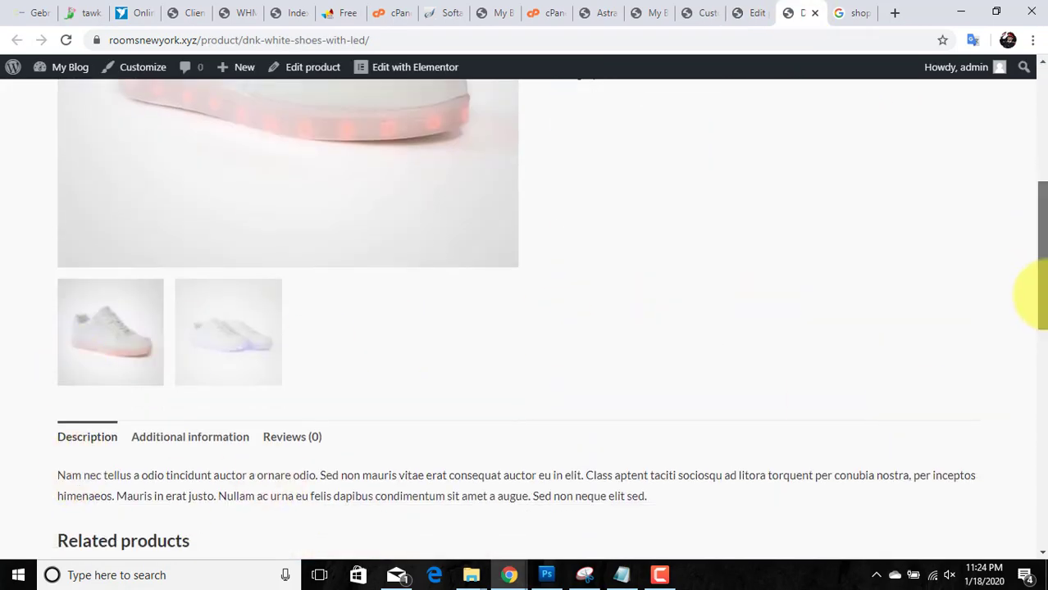
scroll(1029, 297, "up", 8)
left_click(657, 418)
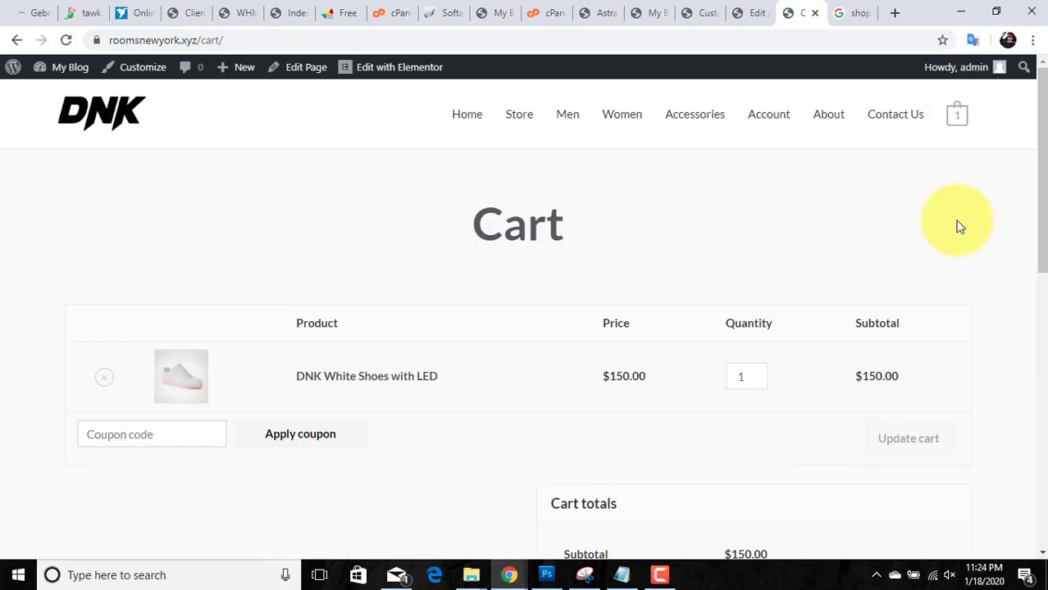
left_click(104, 378)
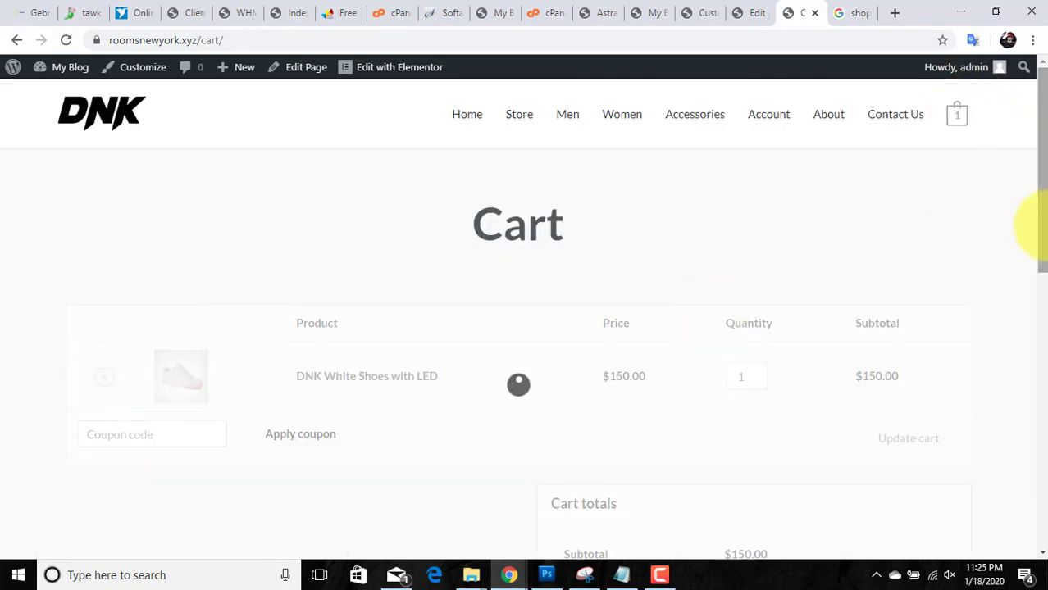
left_click(764, 10)
scroll(1036, 416, "up", 15)
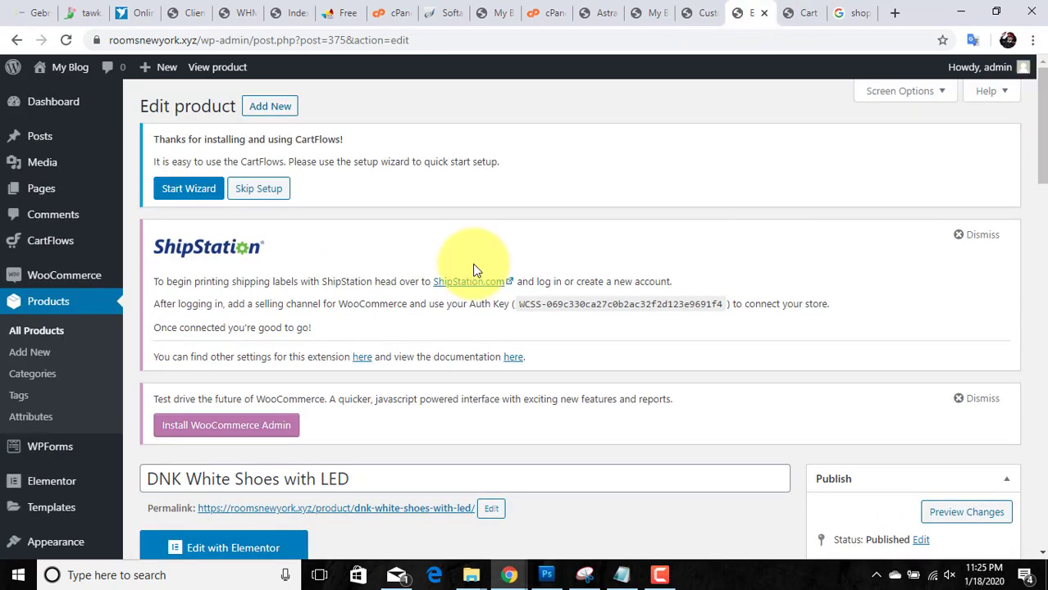
In WooCommerce General settings, sell to specific countries, add Canada, and save changes.
mouse_move(57, 292)
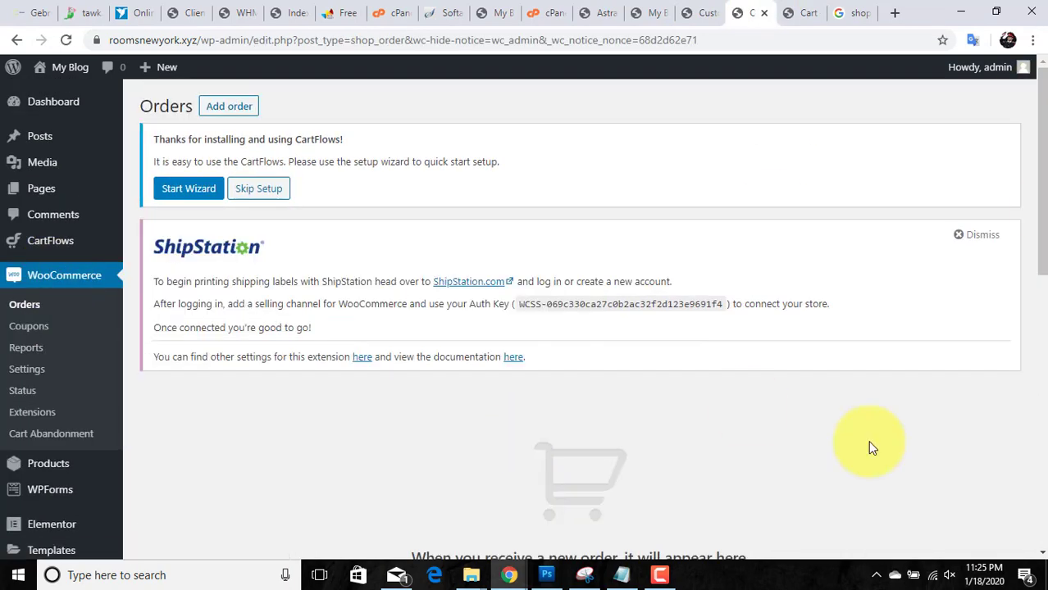
left_click_drag(1040, 188, 1032, 280)
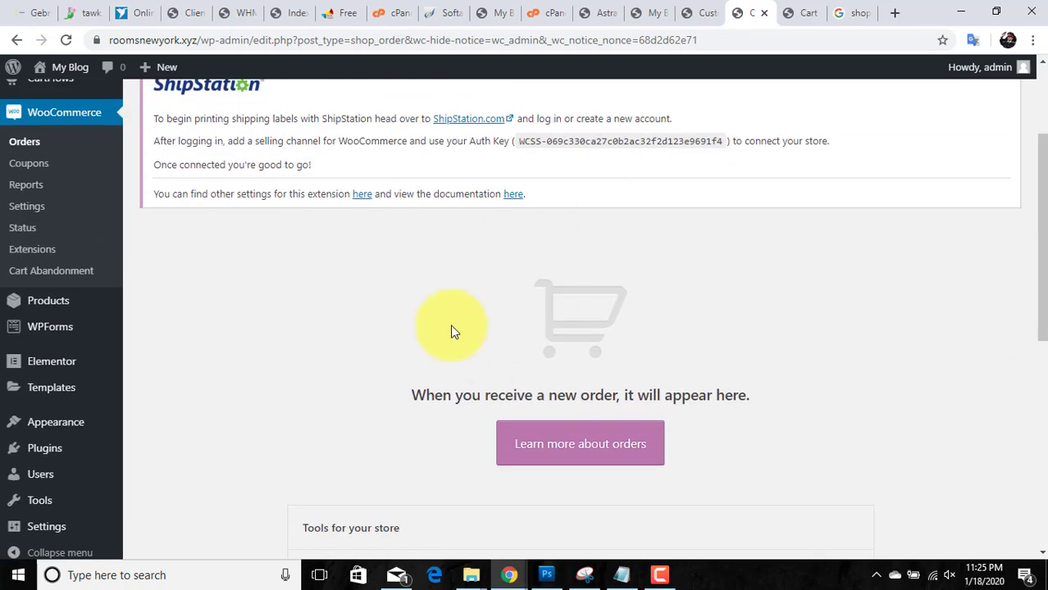
left_click(34, 207)
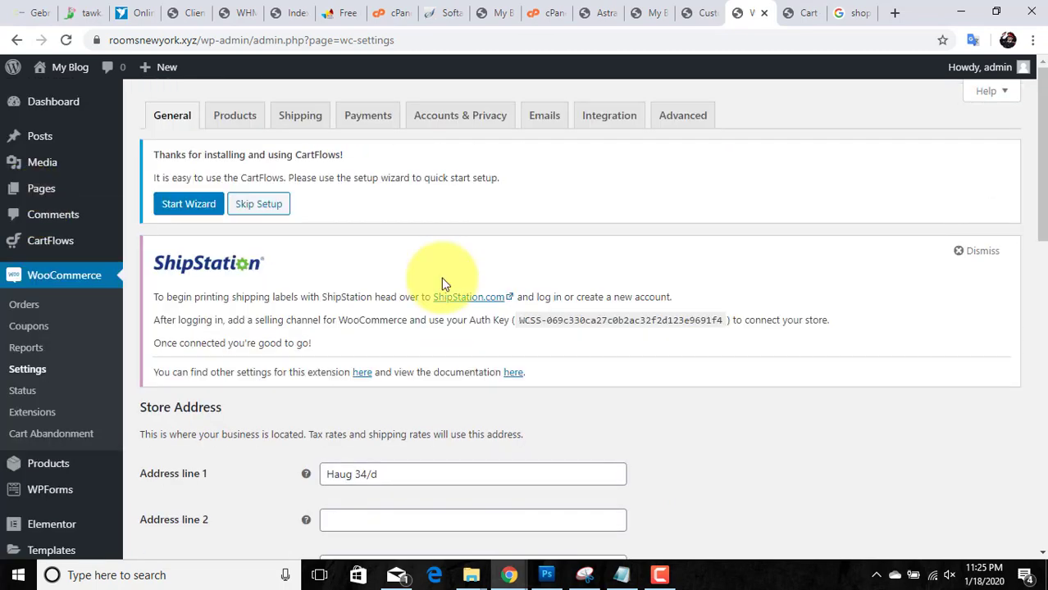
left_click_drag(1036, 176, 1040, 240)
scroll(405, 423, "down", 1)
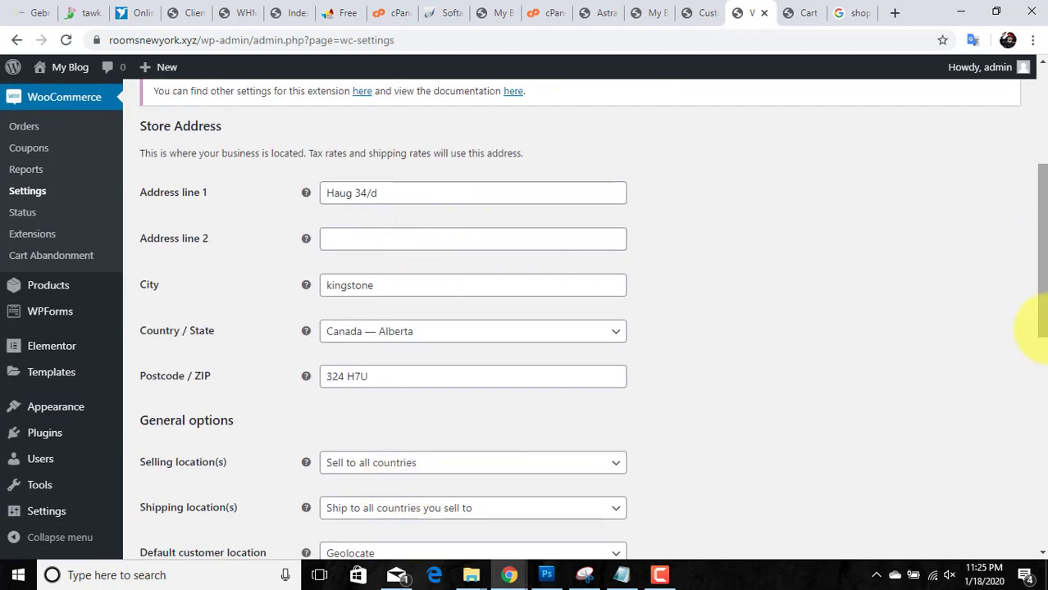
left_click_drag(1040, 330, 1040, 375)
left_click(431, 289)
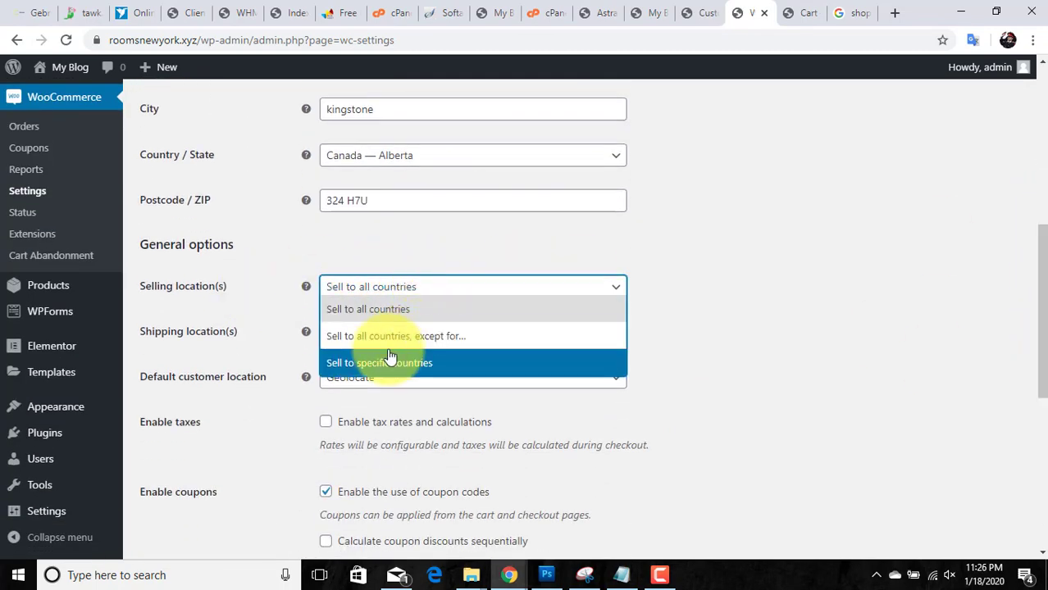
left_click(386, 361)
left_click(403, 332)
type("canada")
left_click(369, 364)
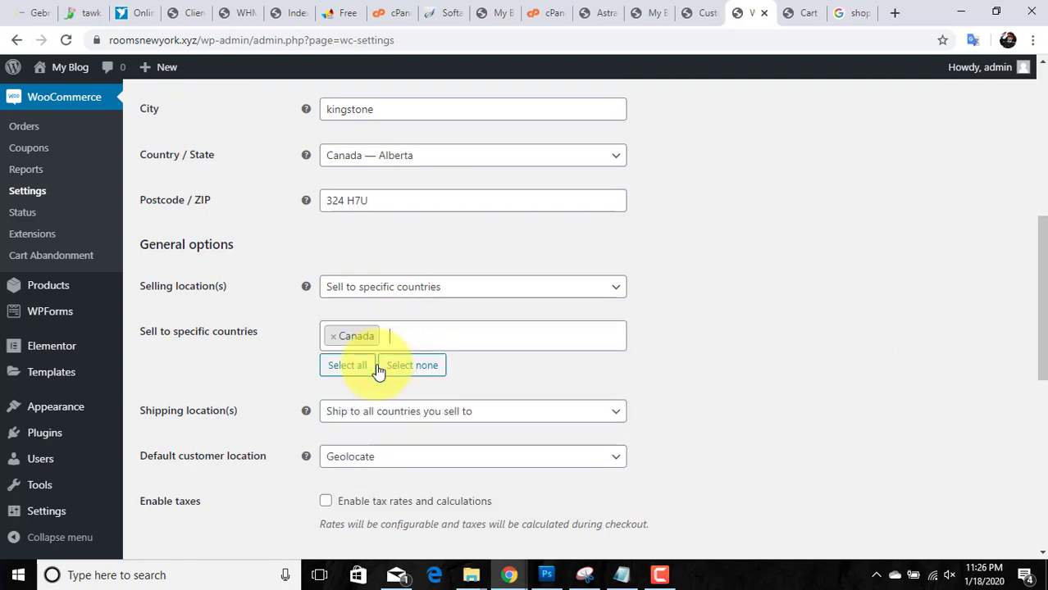
left_click_drag(1040, 322, 1042, 493)
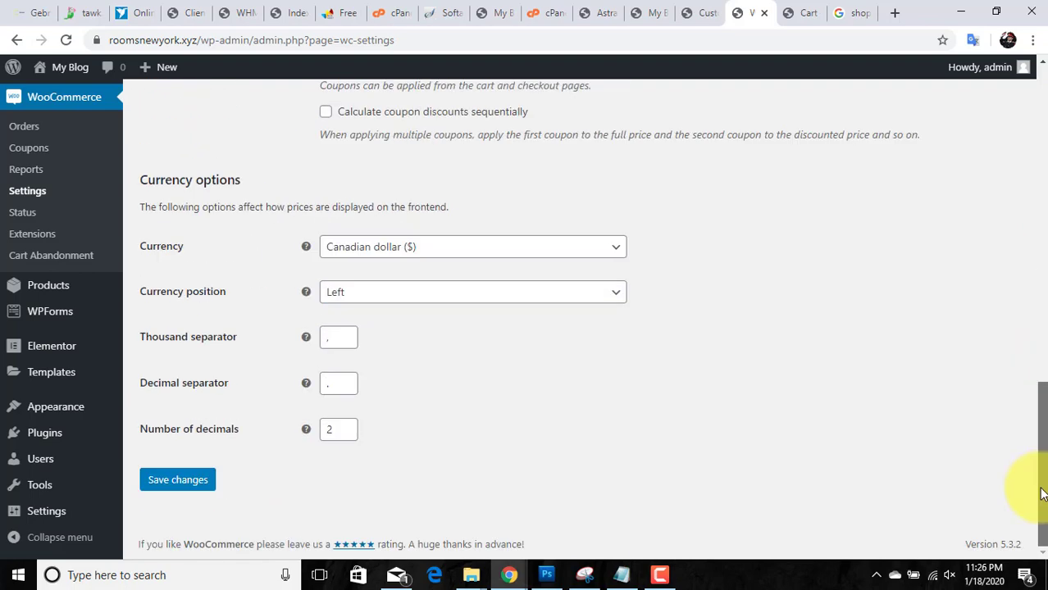
left_click(161, 487)
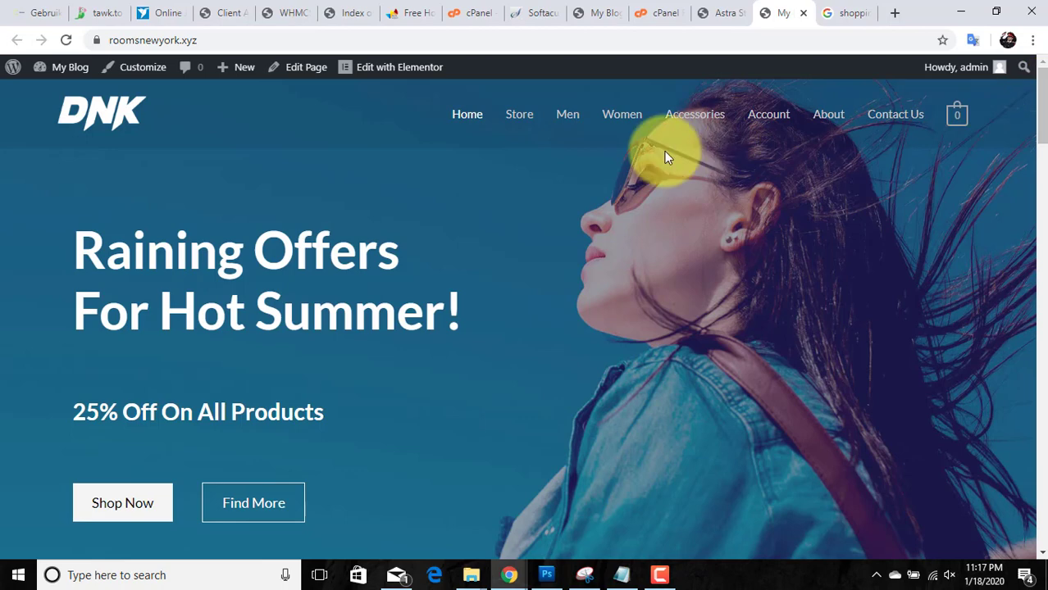
left_click(113, 117)
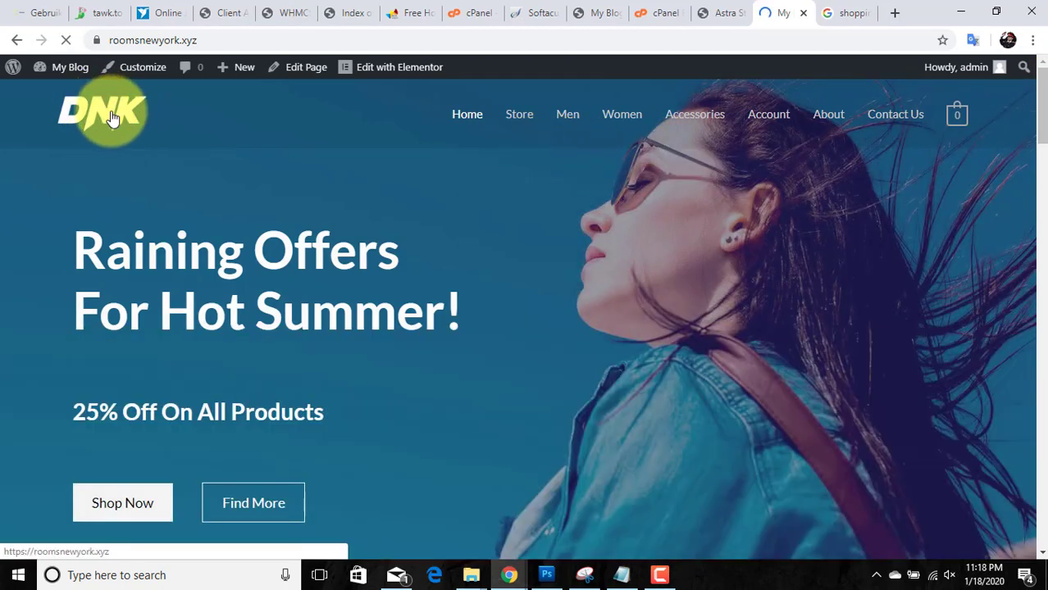
right_click(143, 74)
left_click(157, 77)
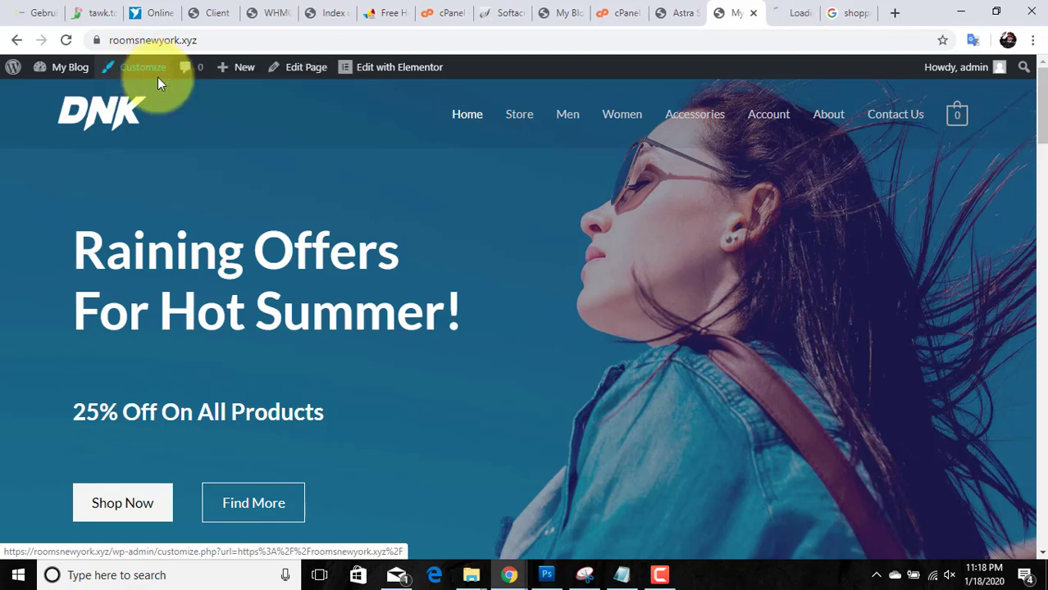
left_click(792, 15)
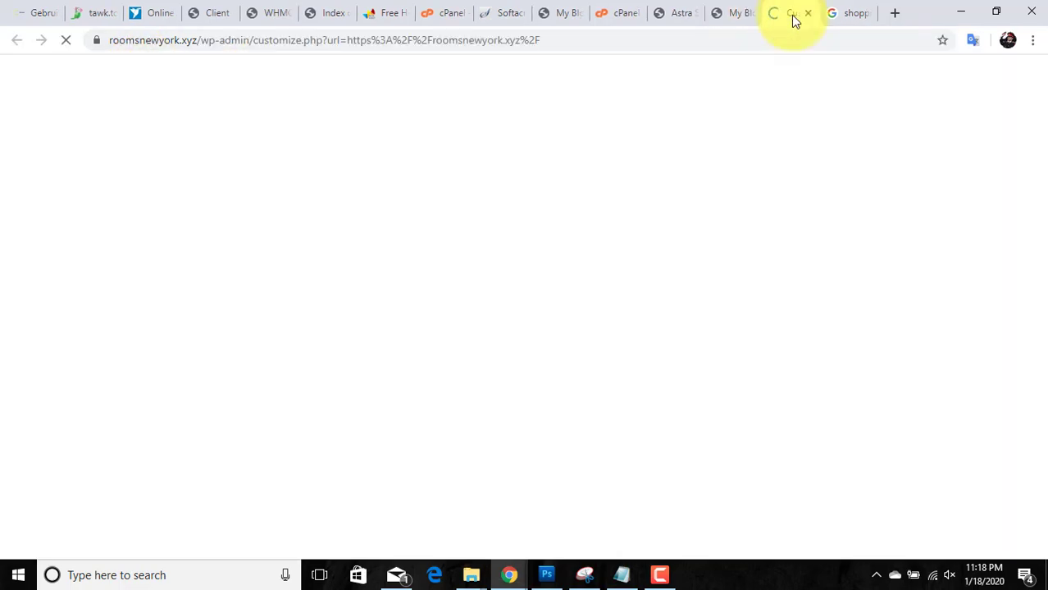
key("ctrl+shift+Tab")
left_click(796, 15)
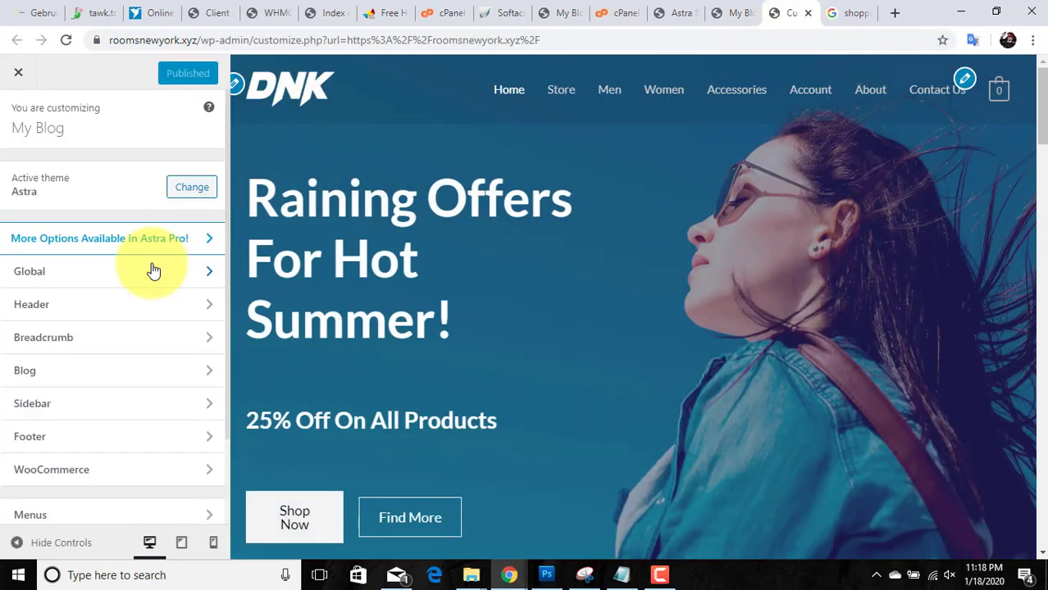
left_click(123, 308)
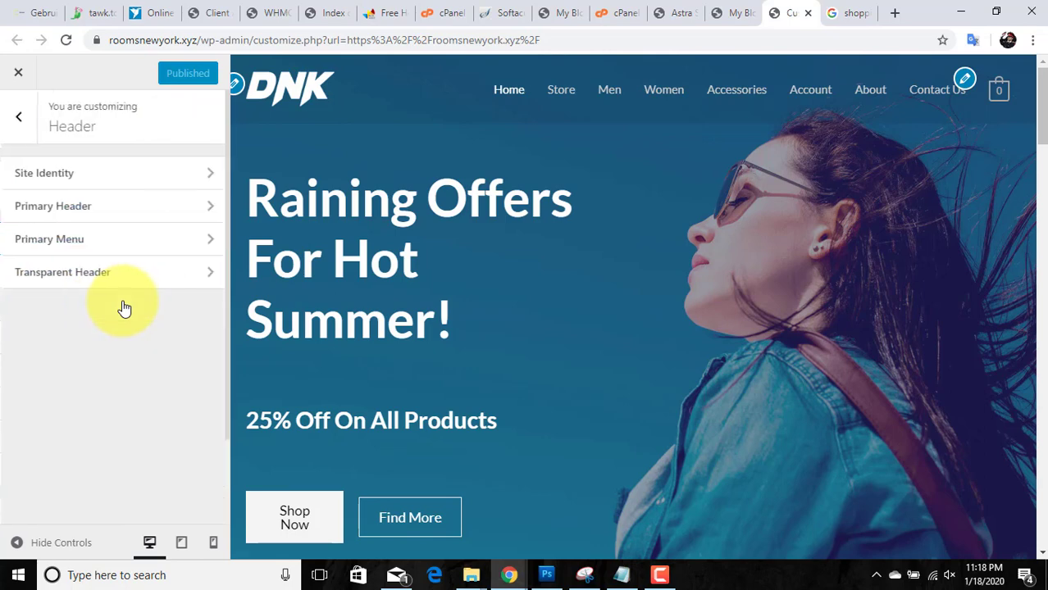
left_click(130, 182)
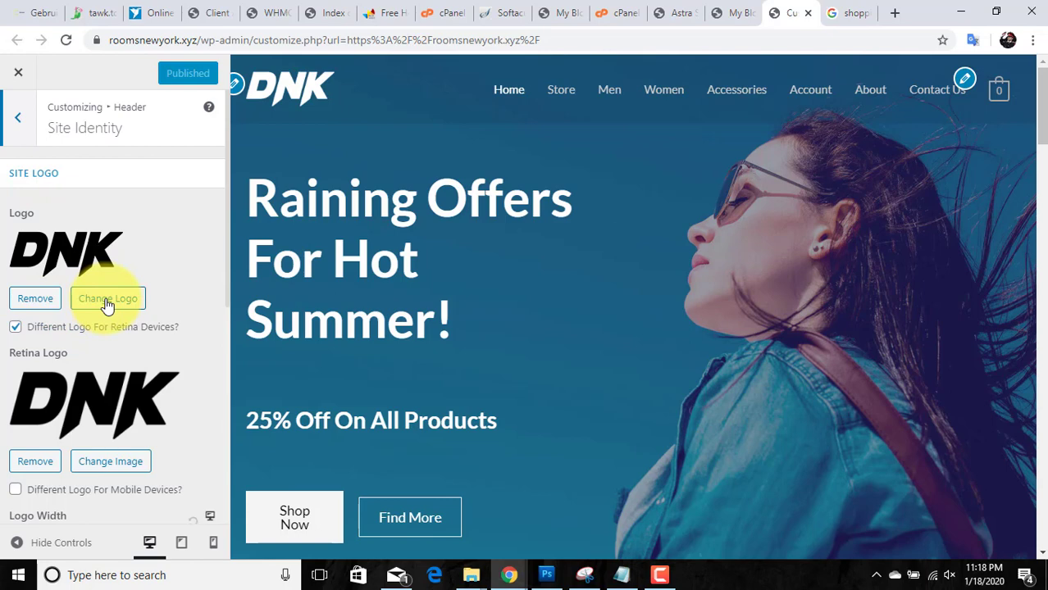
left_click(108, 300)
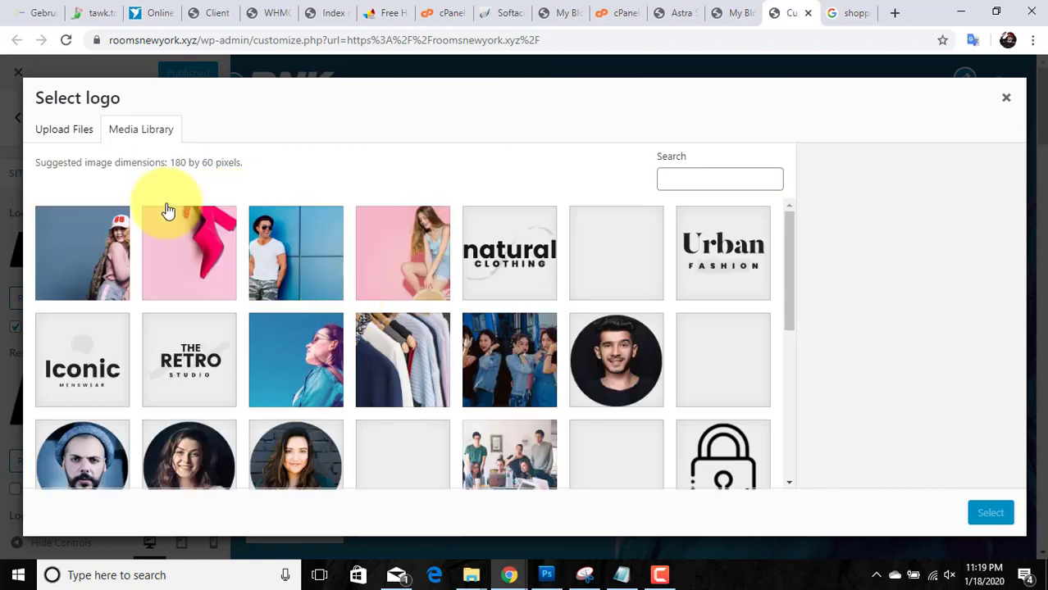
left_click(74, 134)
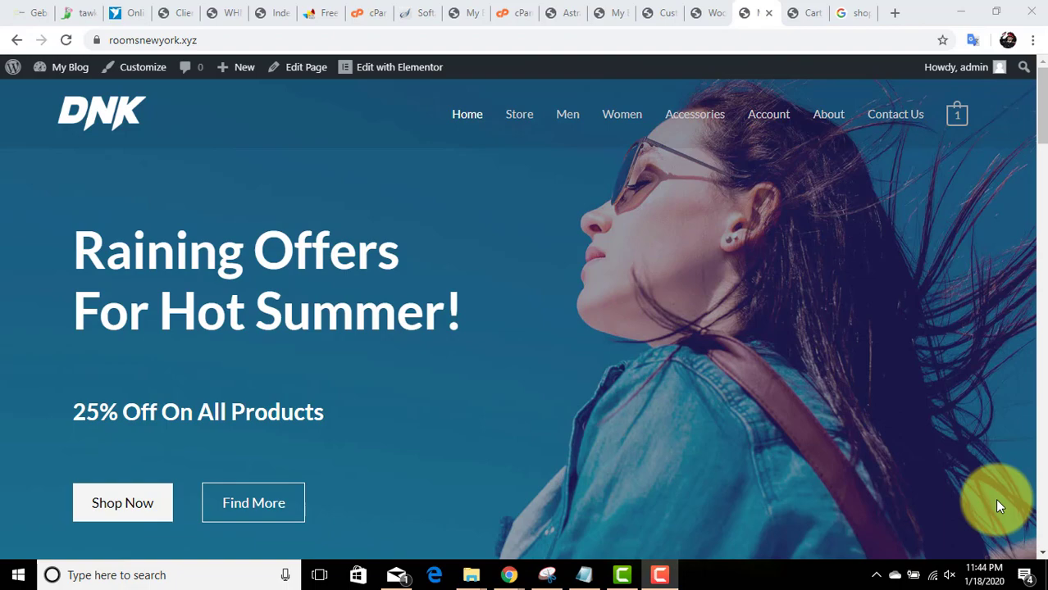
Open the homepage in Elementor and remove the '!' from the Raining Offers For Hot Summer heading.
left_click(385, 69)
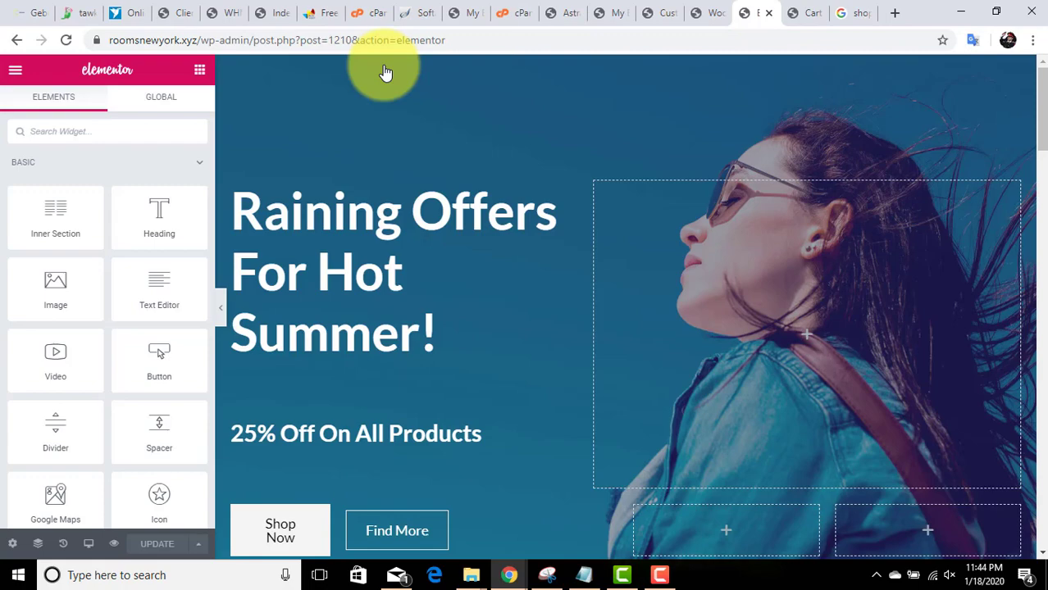
left_click_drag(1042, 98, 1023, 52)
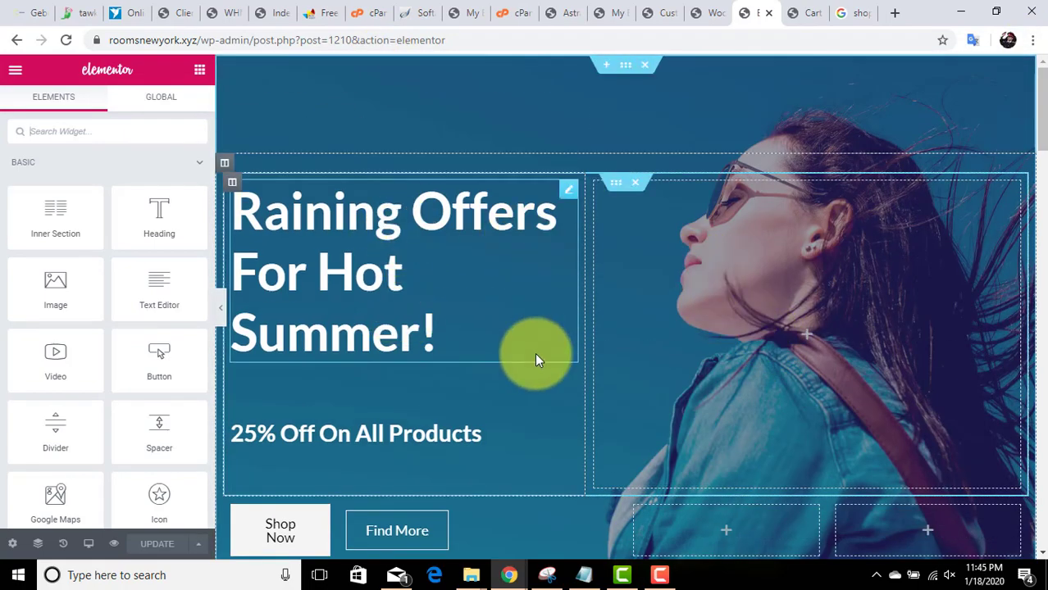
left_click(368, 215)
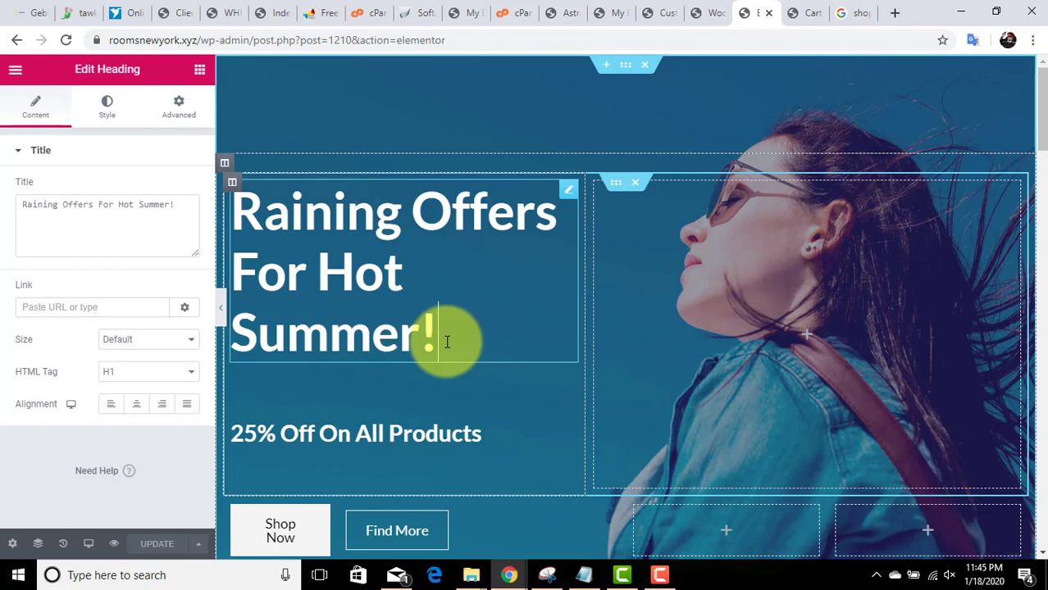
left_click(483, 432)
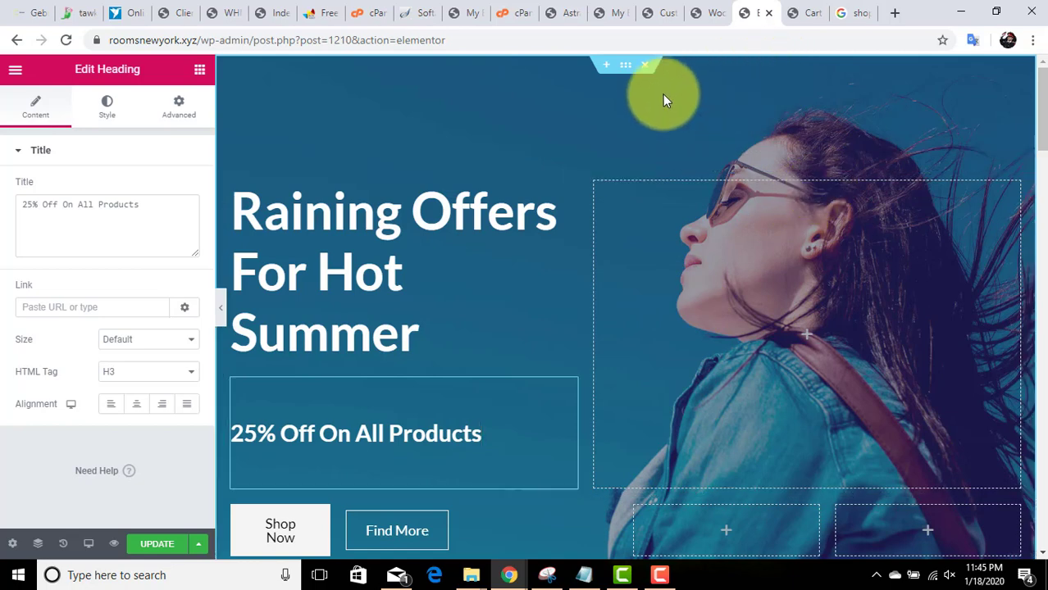
Open the hero section's background image picker, then close it without changing the image.
left_click(626, 67)
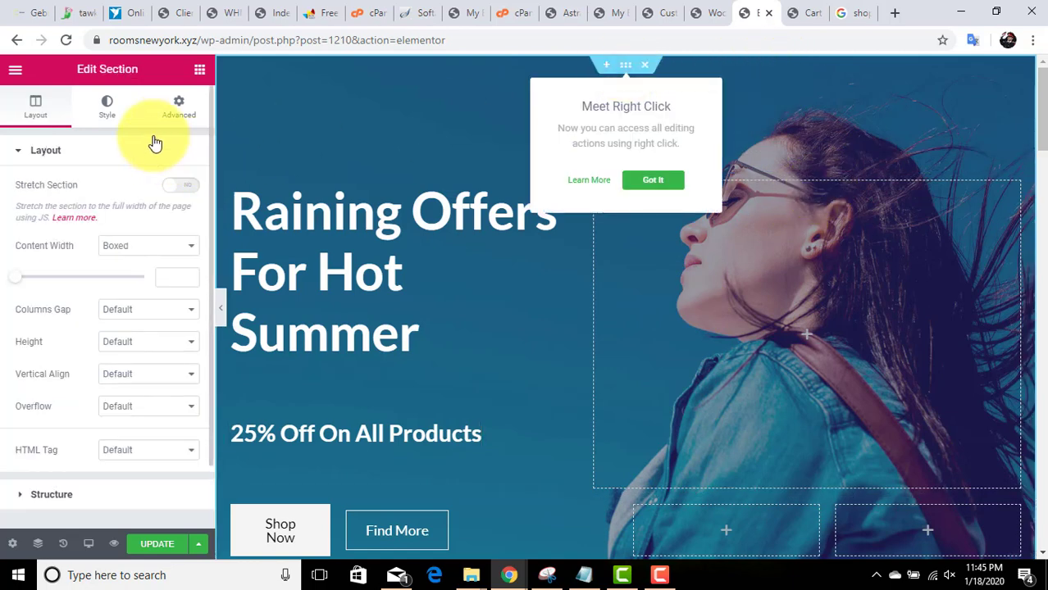
left_click(114, 109)
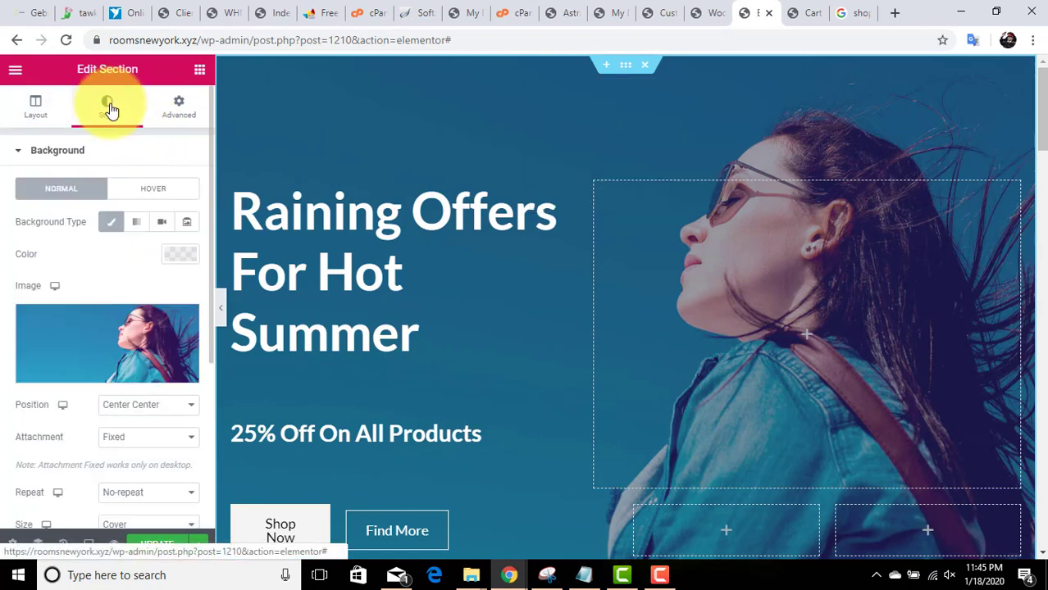
left_click(107, 373)
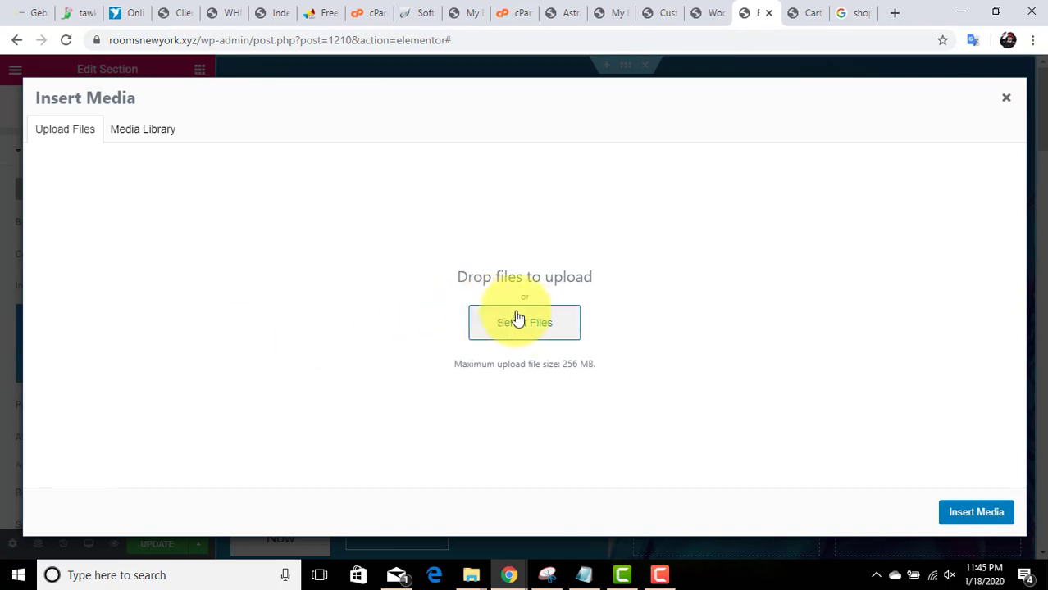
left_click(543, 326)
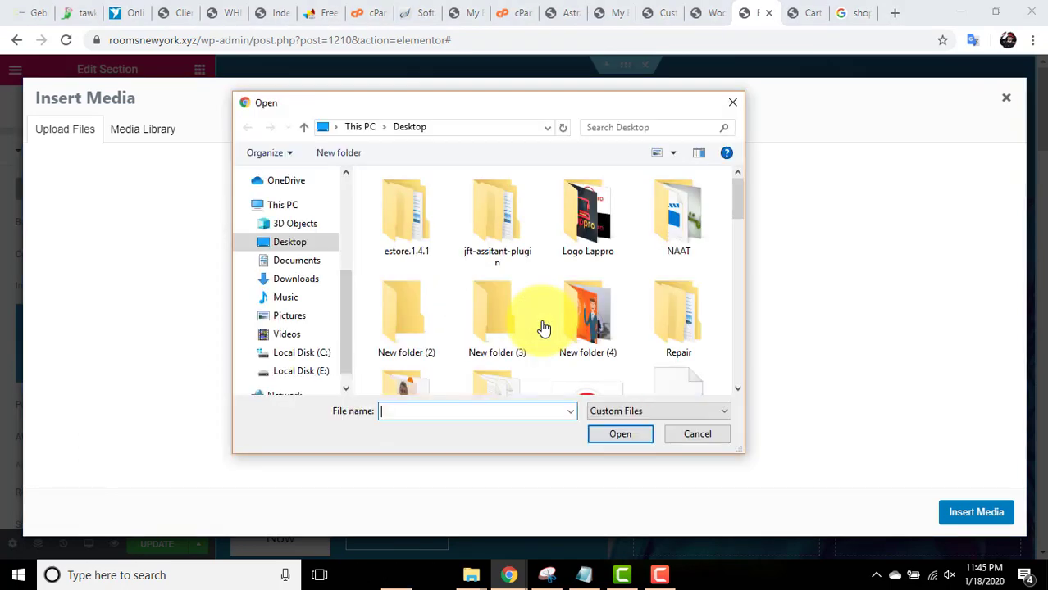
left_click(739, 104)
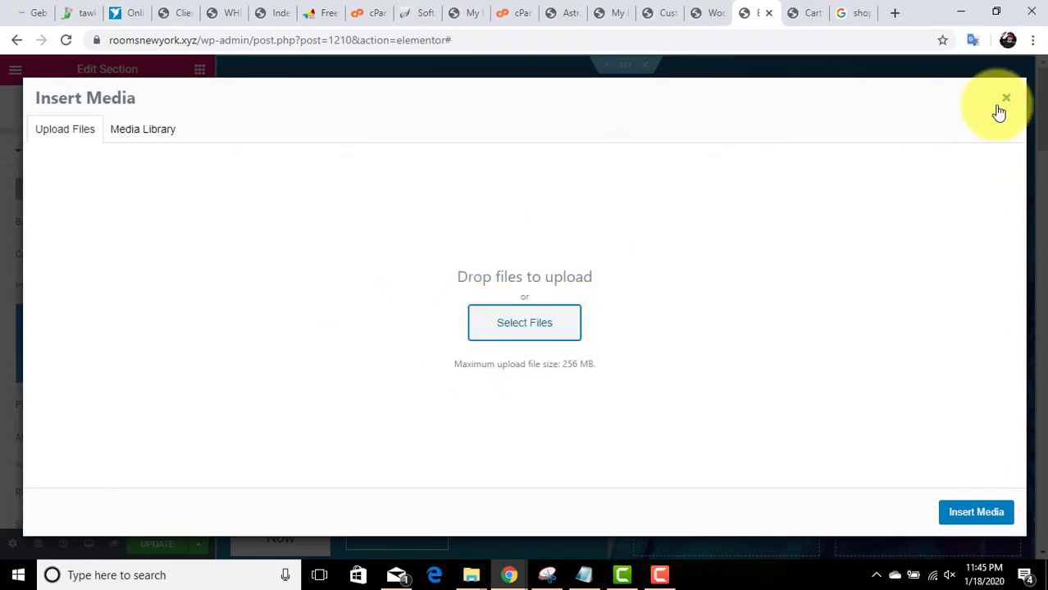
left_click(1006, 99)
left_click_drag(1040, 134, 1031, 174)
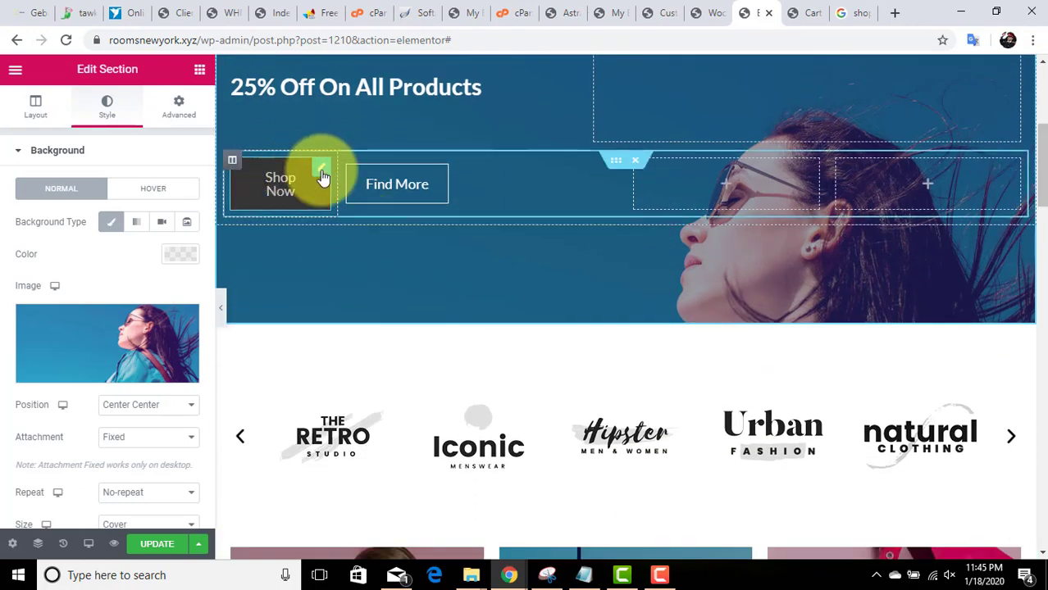
Open the Shop Now button's settings, then the Find More button's, dismissing the right-click tips.
left_click(322, 170)
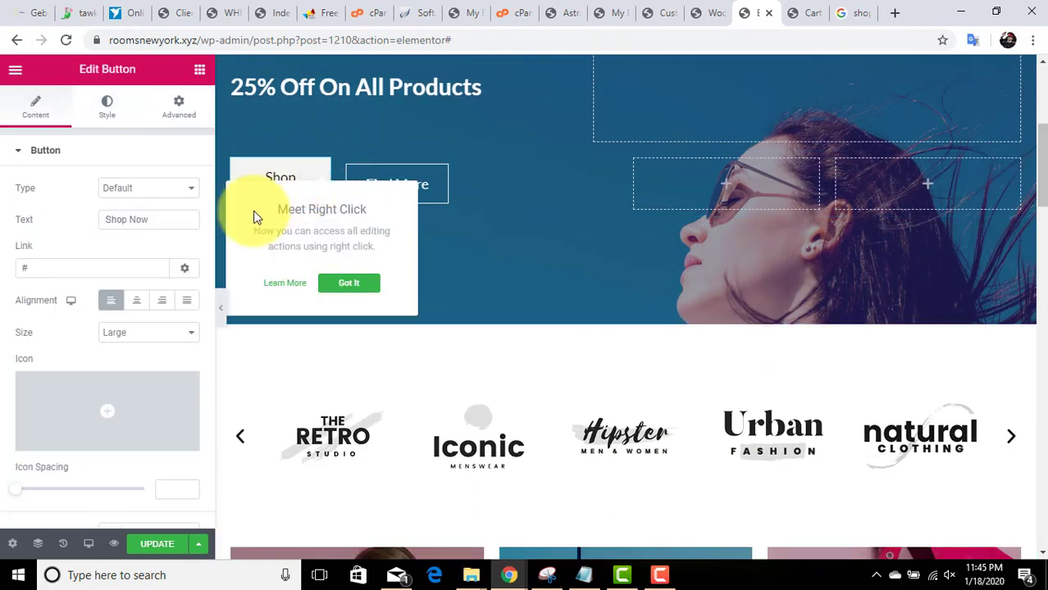
left_click(24, 268)
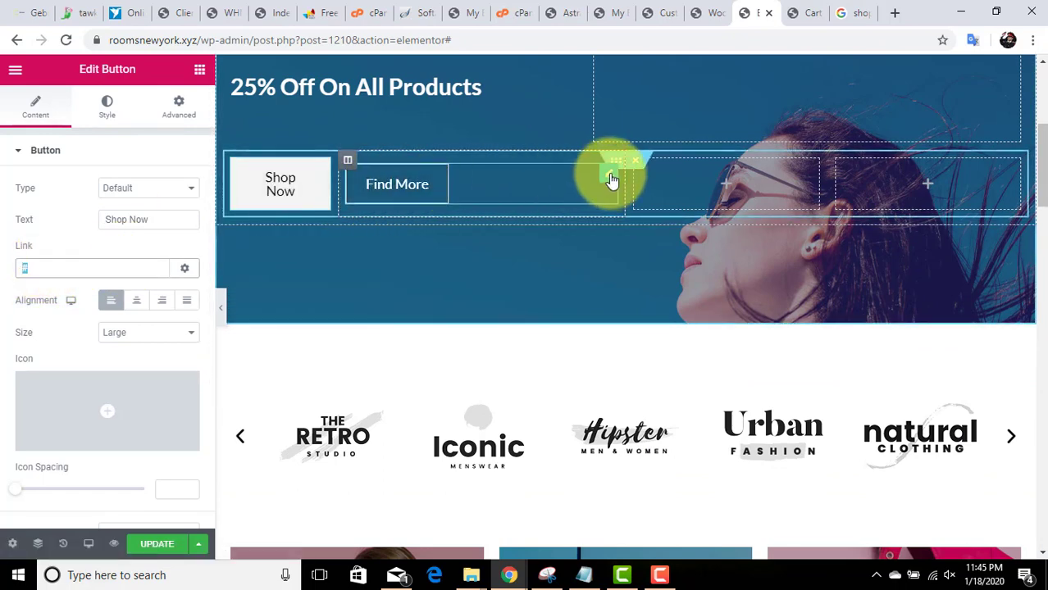
left_click(611, 179)
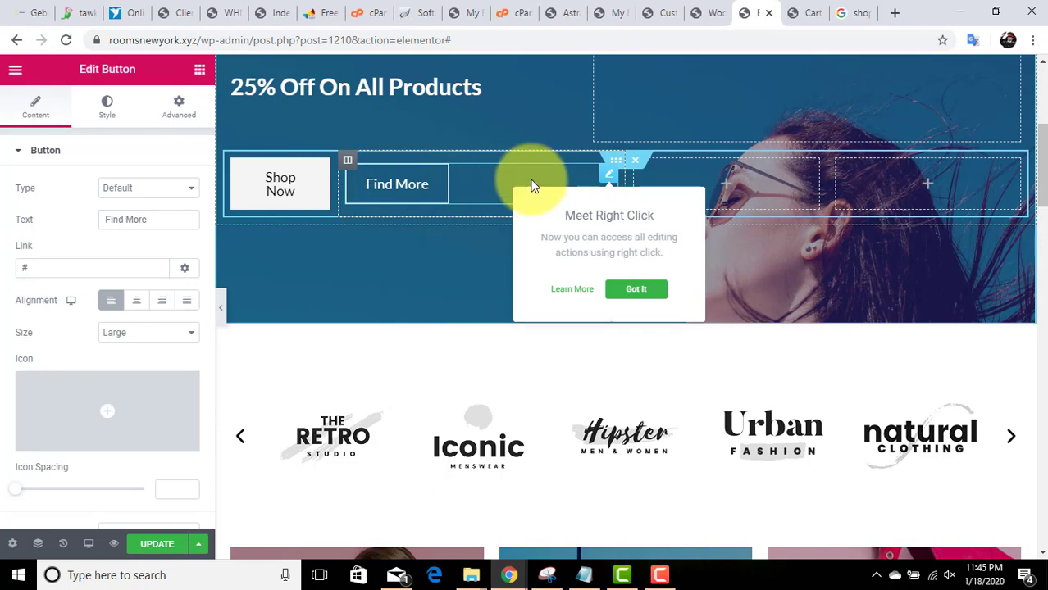
left_click(635, 289)
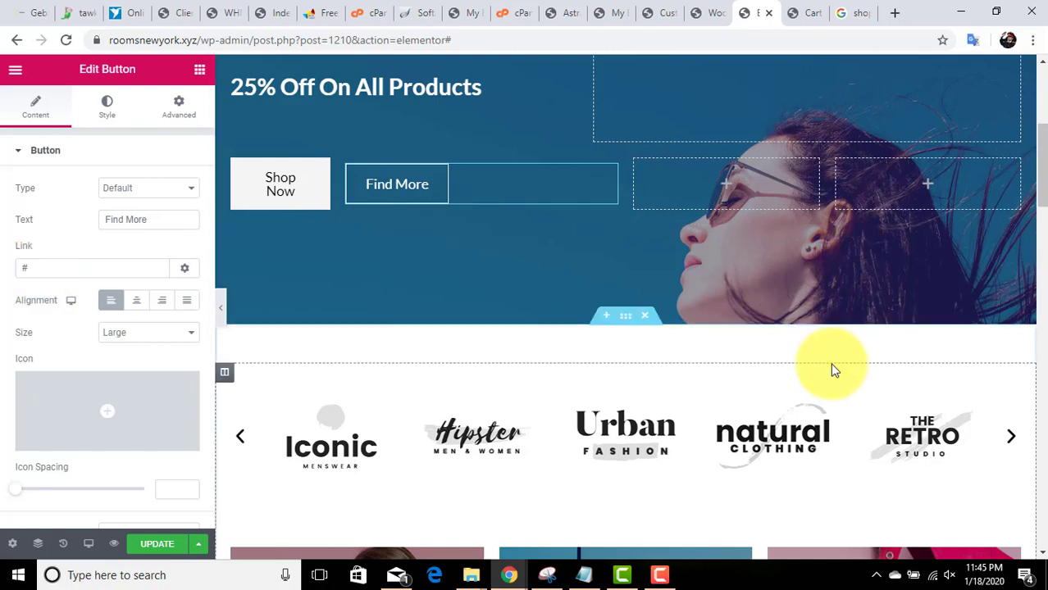
scroll(1031, 201, "down", 3)
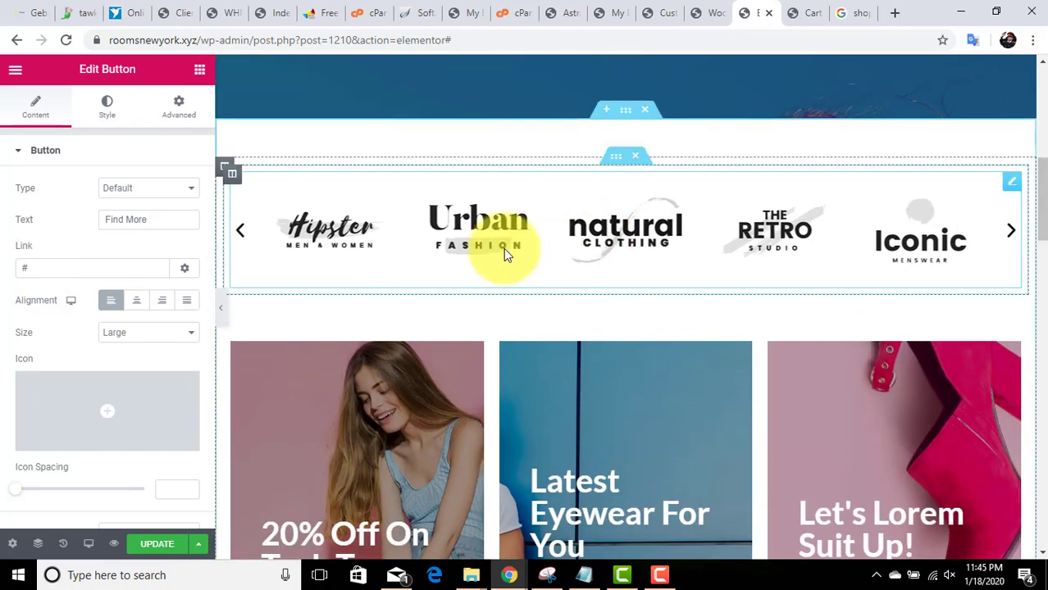
Open the brand-logo Image Carousel and view its five logos in Edit Gallery, closing without changes.
left_click(500, 220)
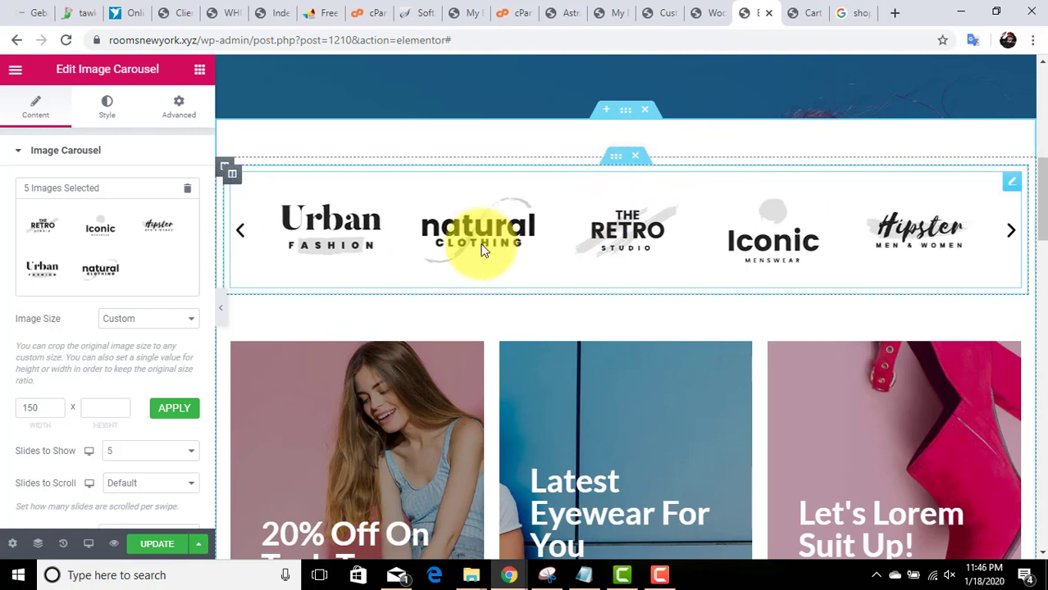
left_click(182, 224)
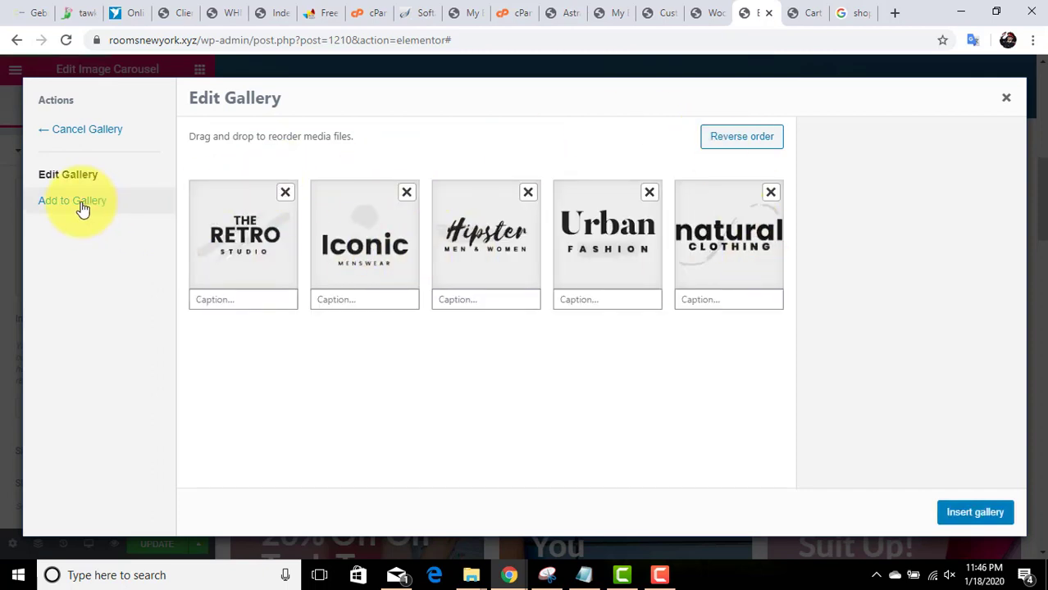
left_click(1008, 100)
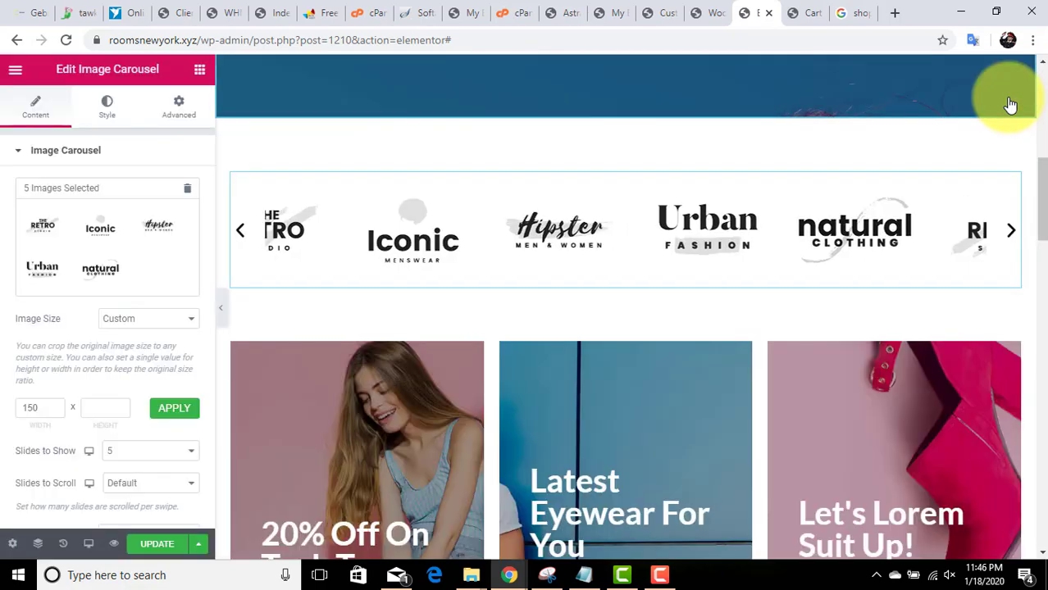
left_click_drag(1041, 204, 1040, 238)
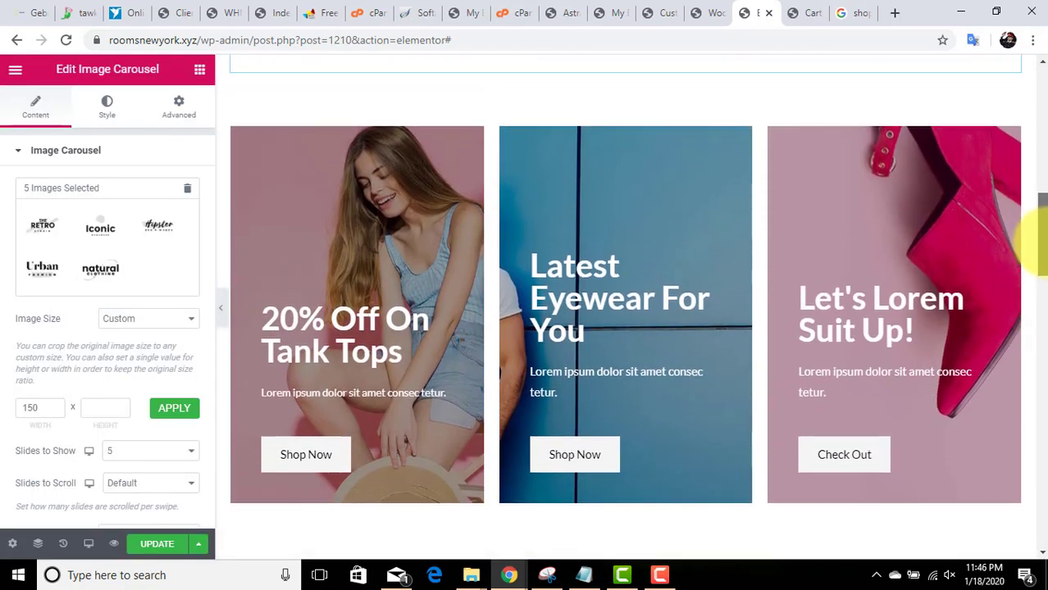
Inspect the tank-top promo column's background image style settings.
right_click(366, 132)
left_click(384, 151)
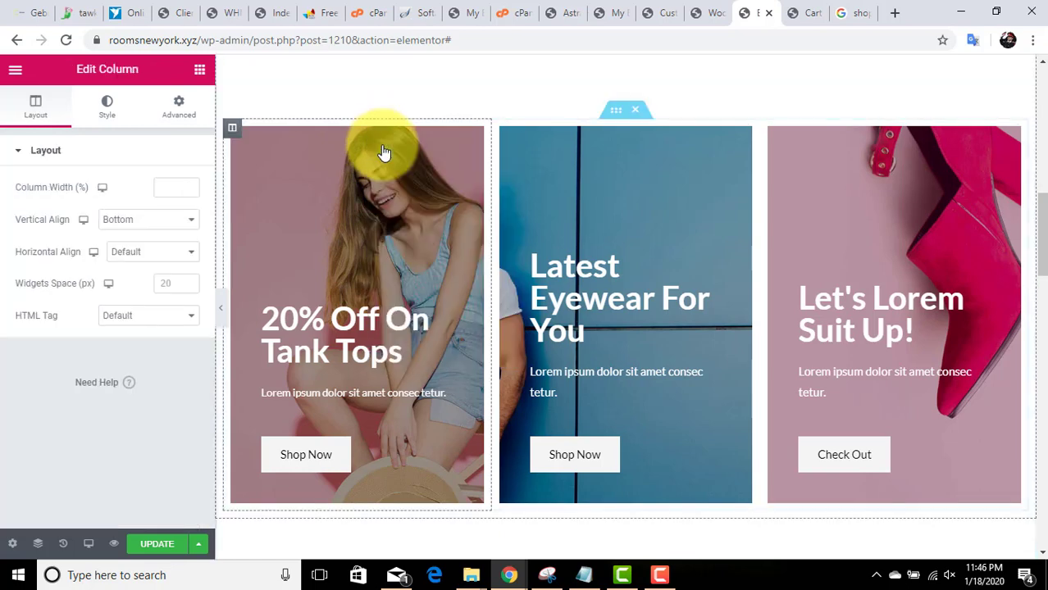
left_click(107, 108)
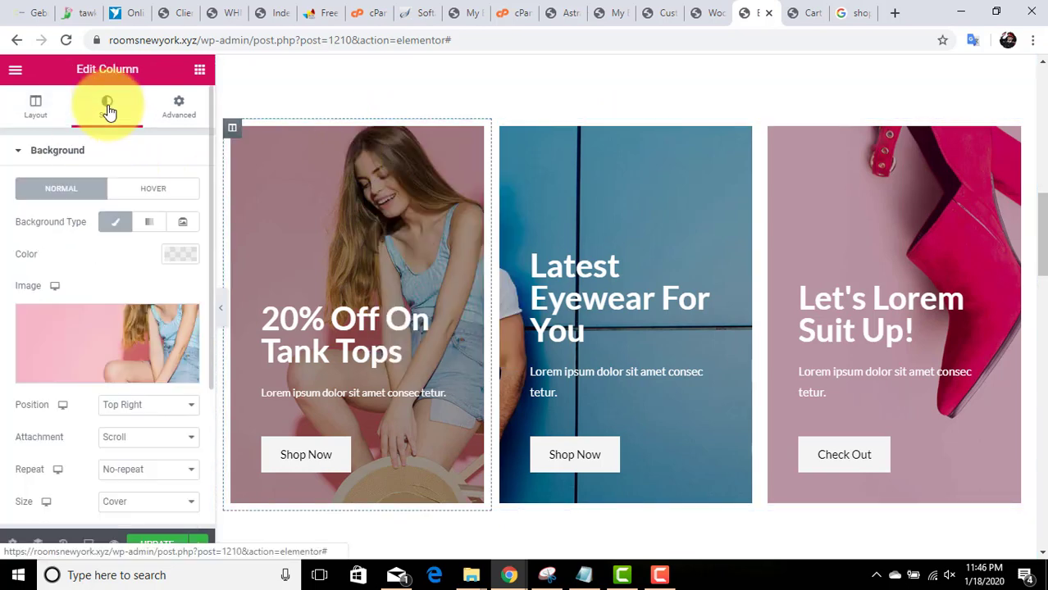
Inspect the eyewear promo column's background, then select the 20% Off On Tank Tops heading.
right_click(601, 138)
left_click(611, 151)
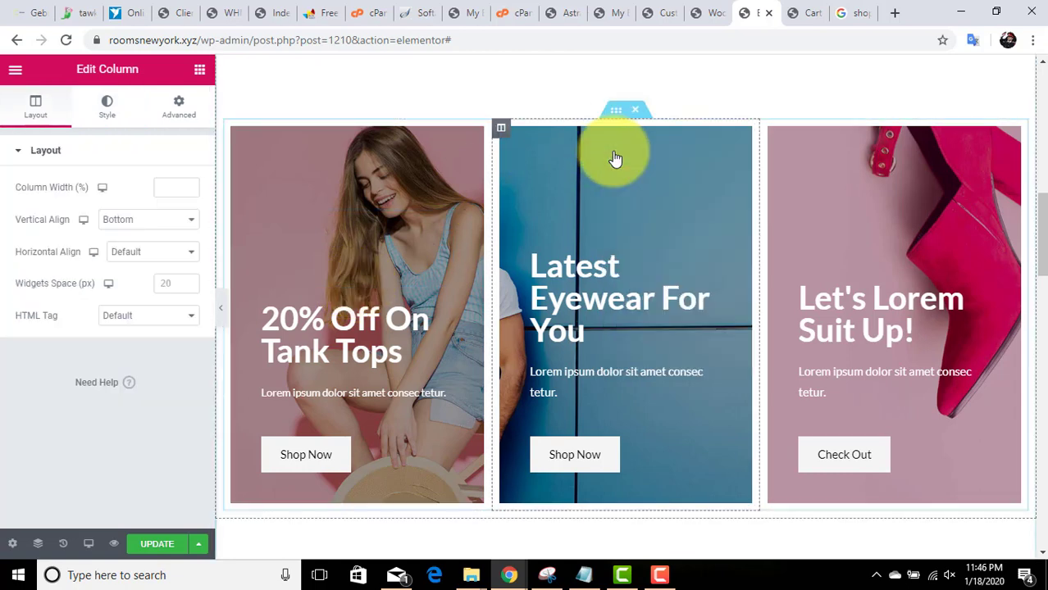
left_click(108, 107)
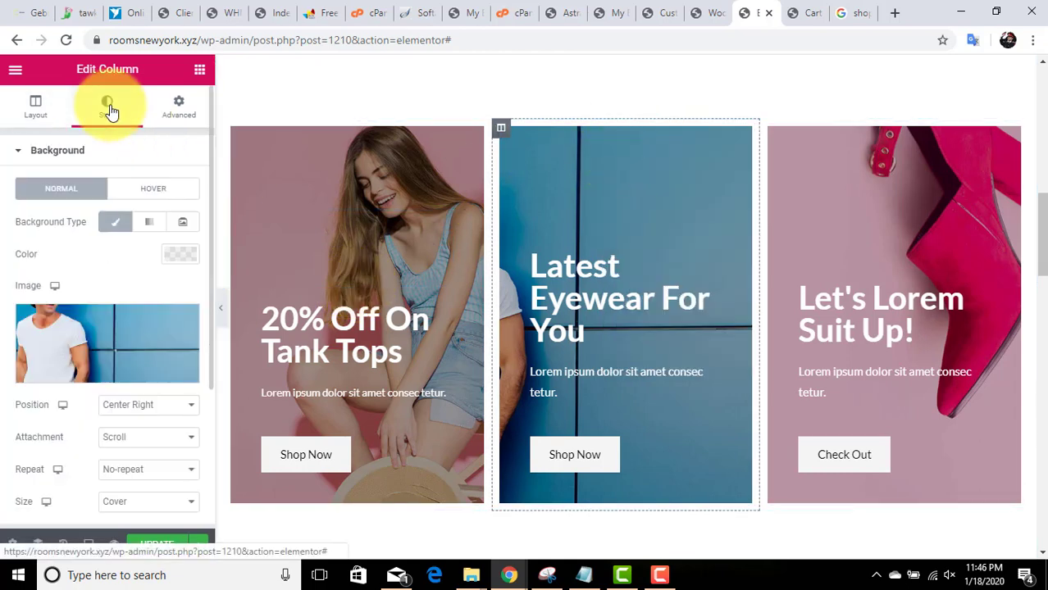
left_click(395, 341)
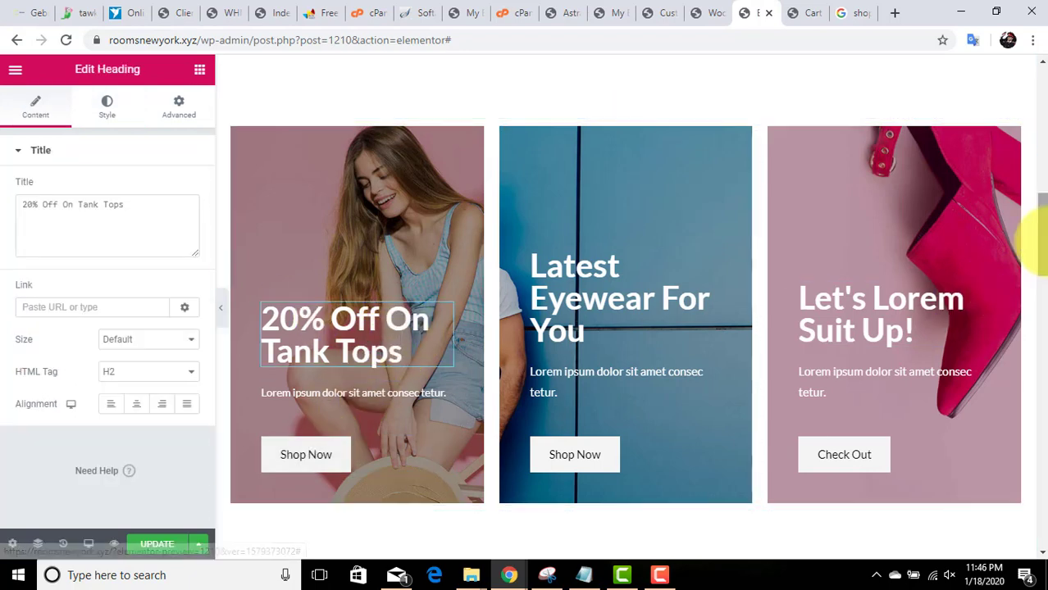
left_click_drag(1045, 222, 1035, 277)
Change the Featured Products shortcode from columns="5" to columns="4".
left_click(667, 418)
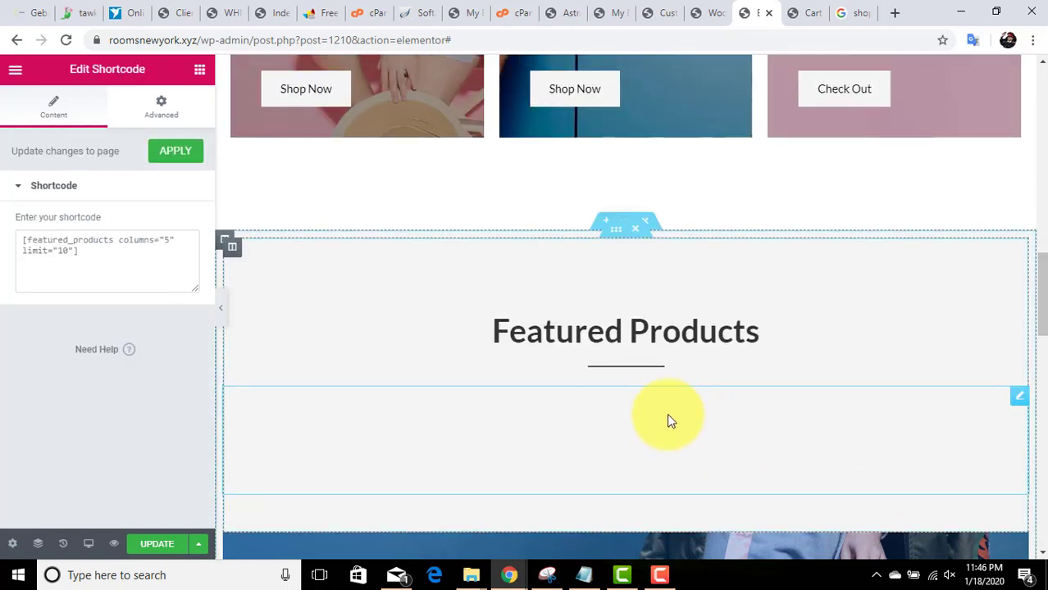
left_click(102, 261)
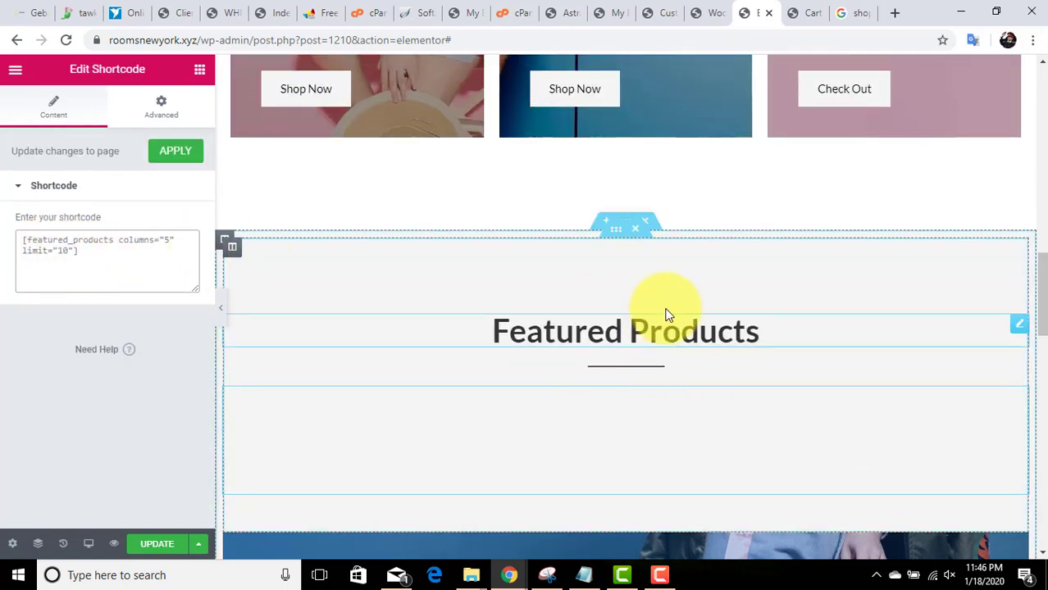
left_click(671, 337)
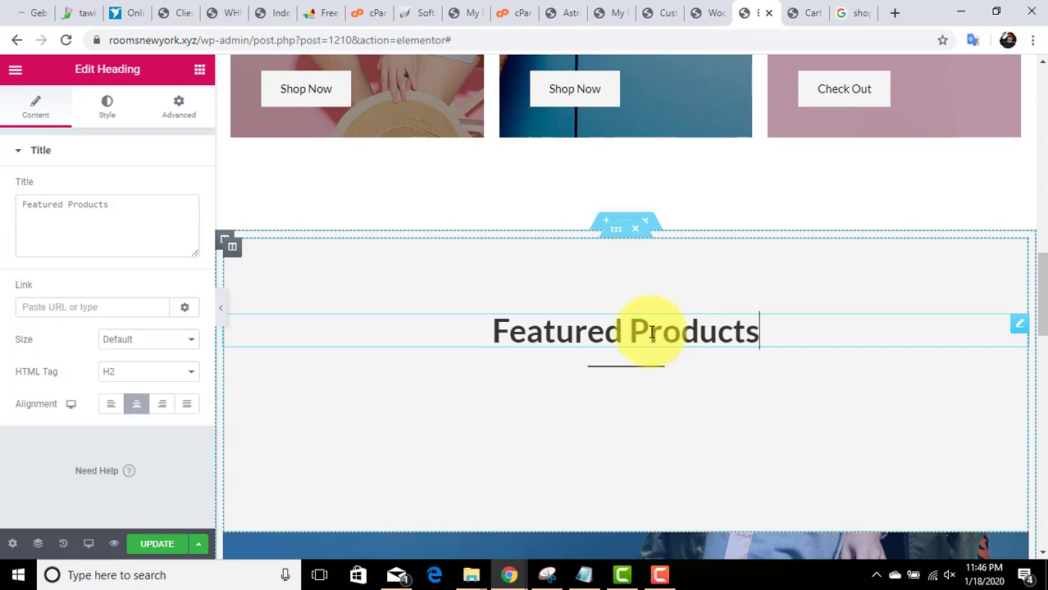
scroll(1035, 279, "down", 2)
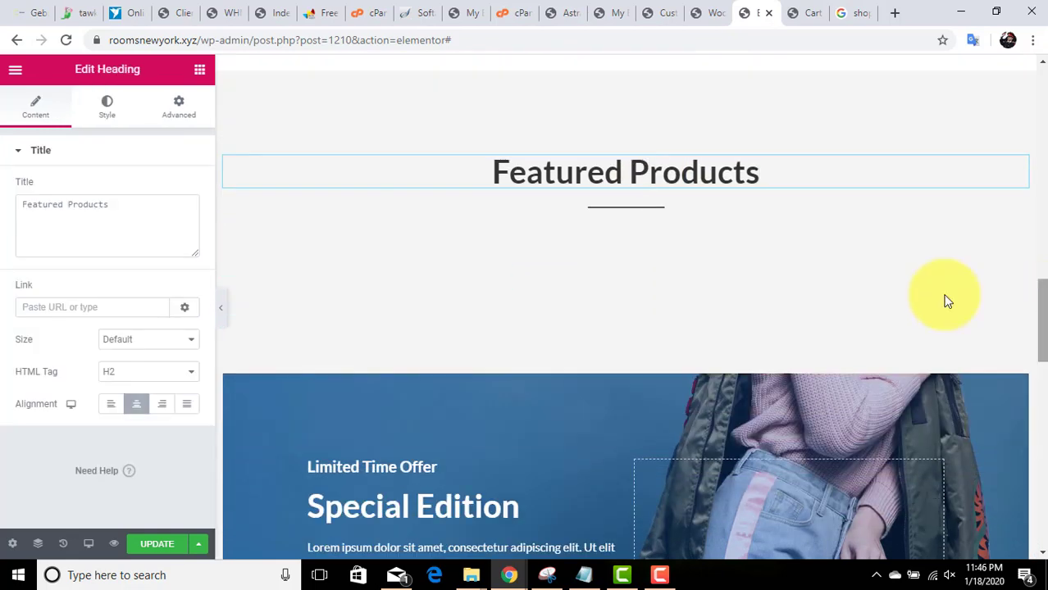
left_click(519, 269)
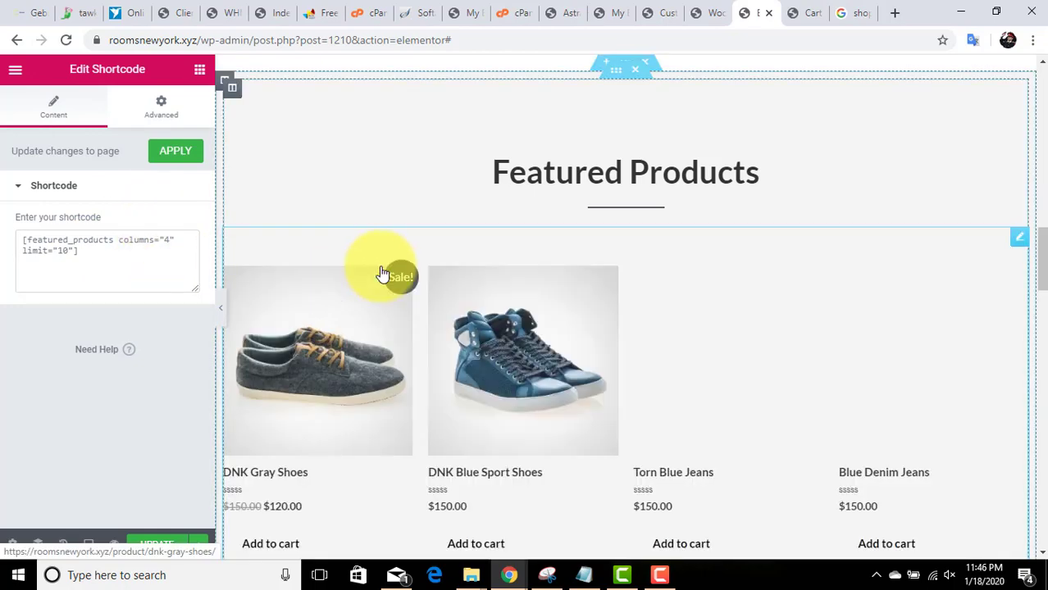
left_click_drag(1040, 271, 1040, 427)
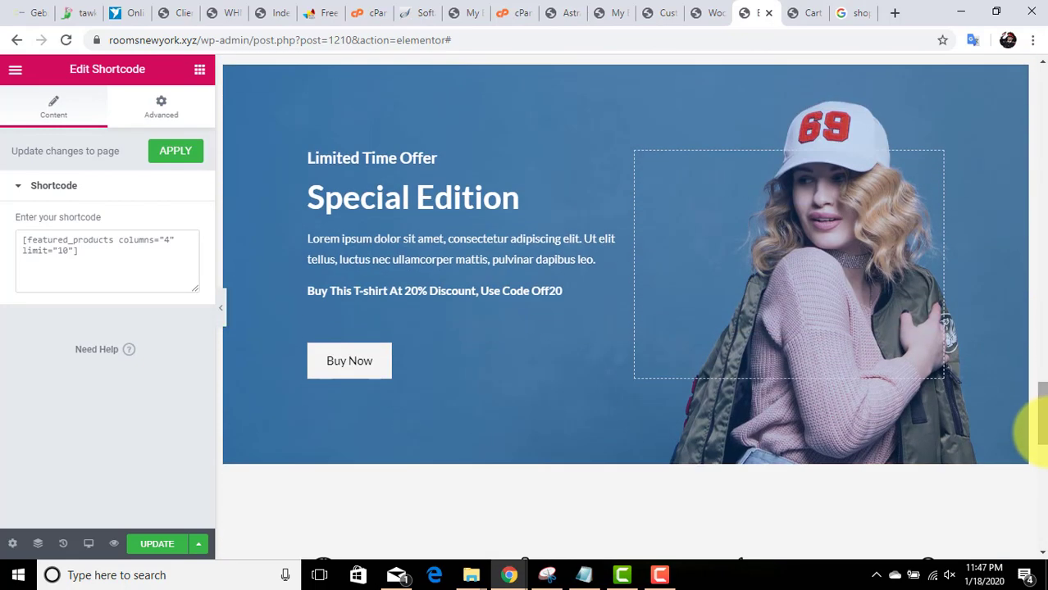
Review the Special Edition heading, description, discount heading and the banner's background image settings.
left_click(438, 195)
left_click(444, 250)
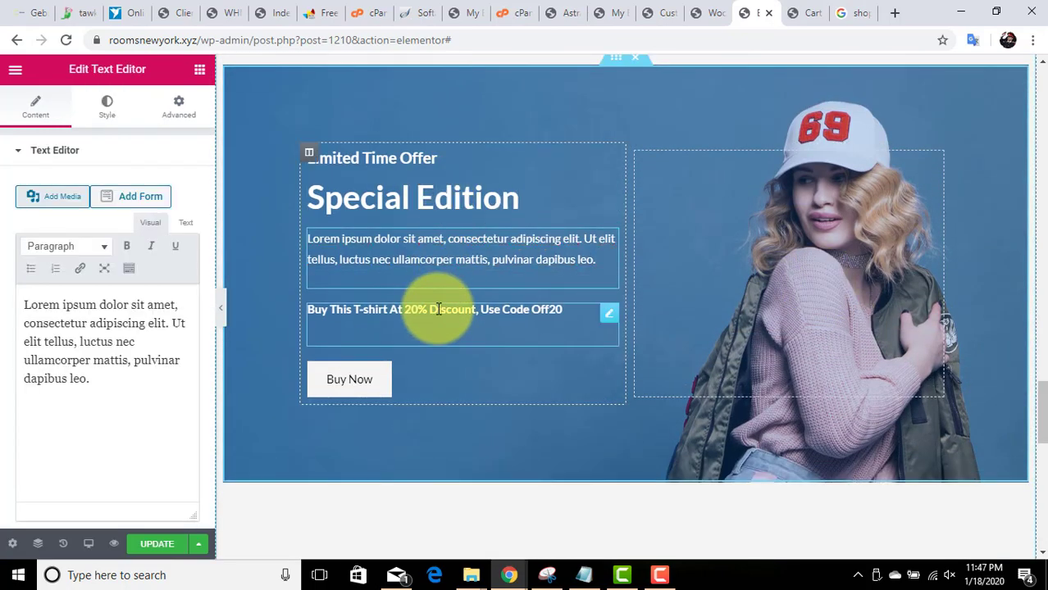
left_click(438, 310)
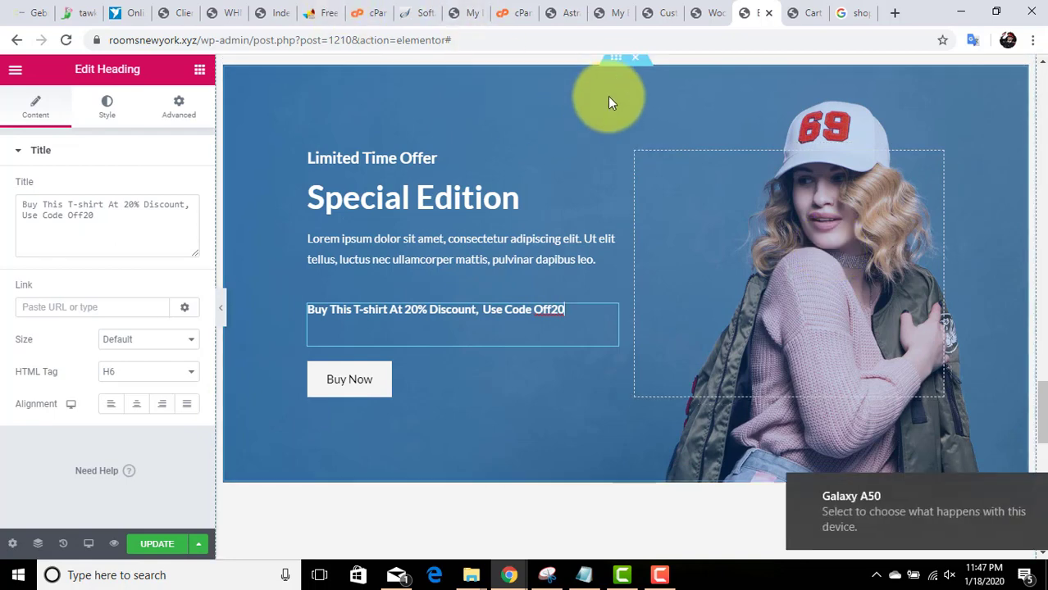
left_click(619, 64)
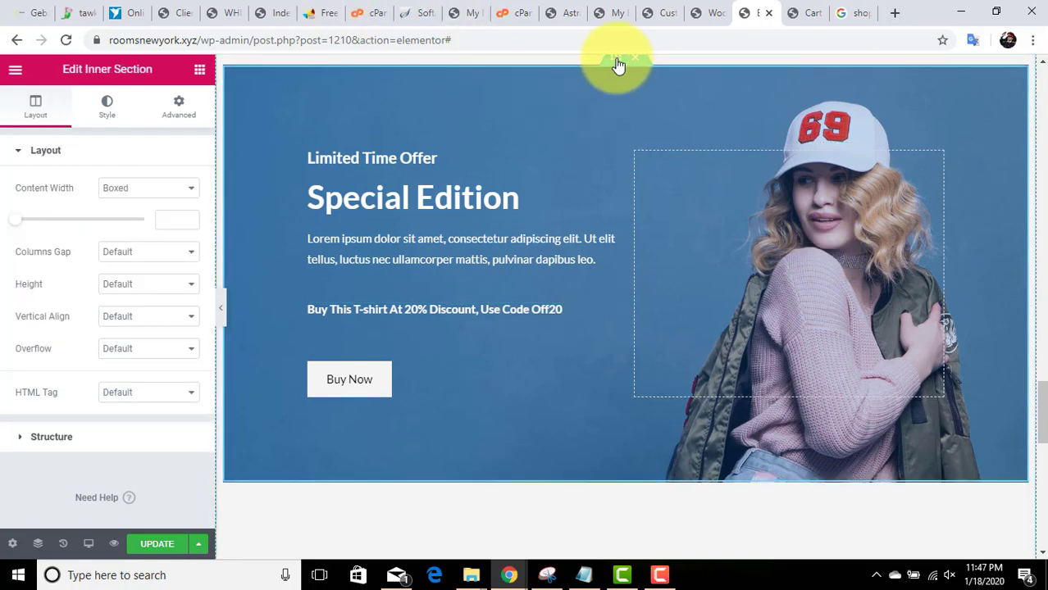
left_click(105, 108)
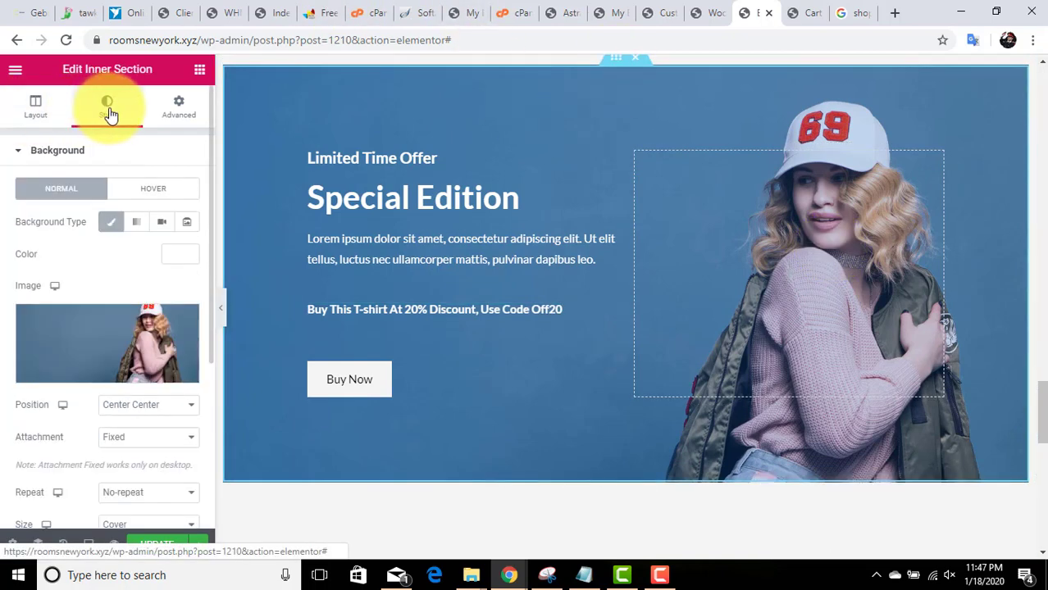
left_click_drag(1038, 389, 1031, 451)
Check the Worldwide Shipping, Best Quality, Best Offers and Secure Payments boxes, then return to the live homepage.
left_click(382, 170)
left_click(527, 169)
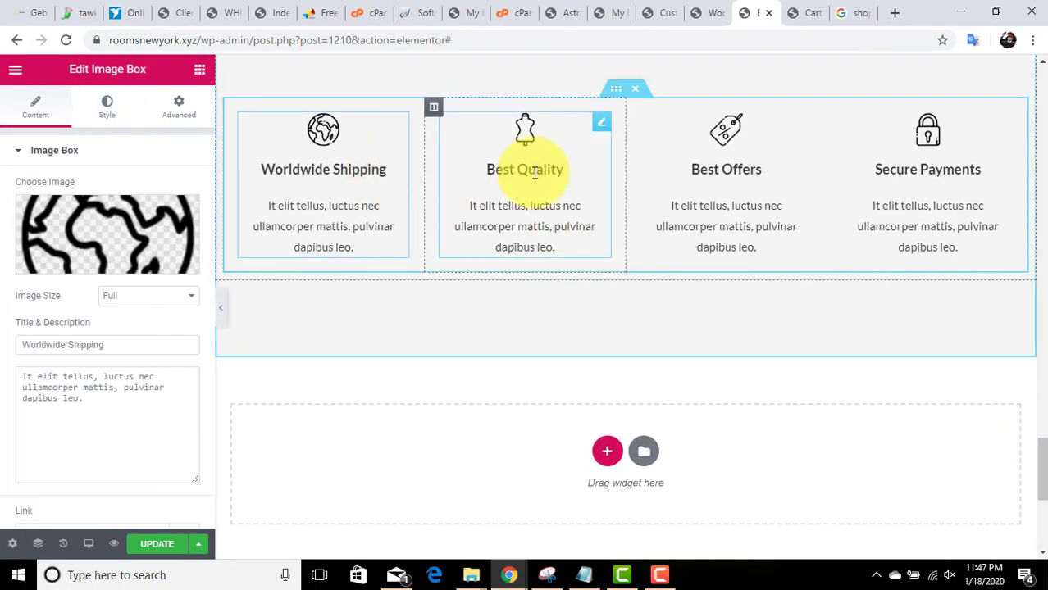
left_click(727, 171)
left_click(889, 172)
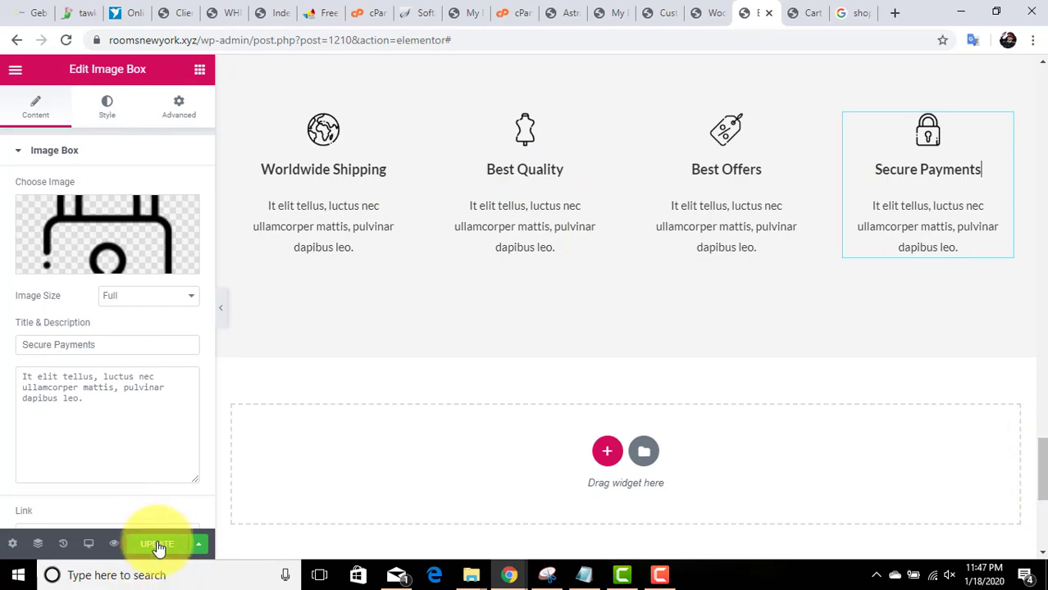
left_click_drag(1039, 467, 1041, 66)
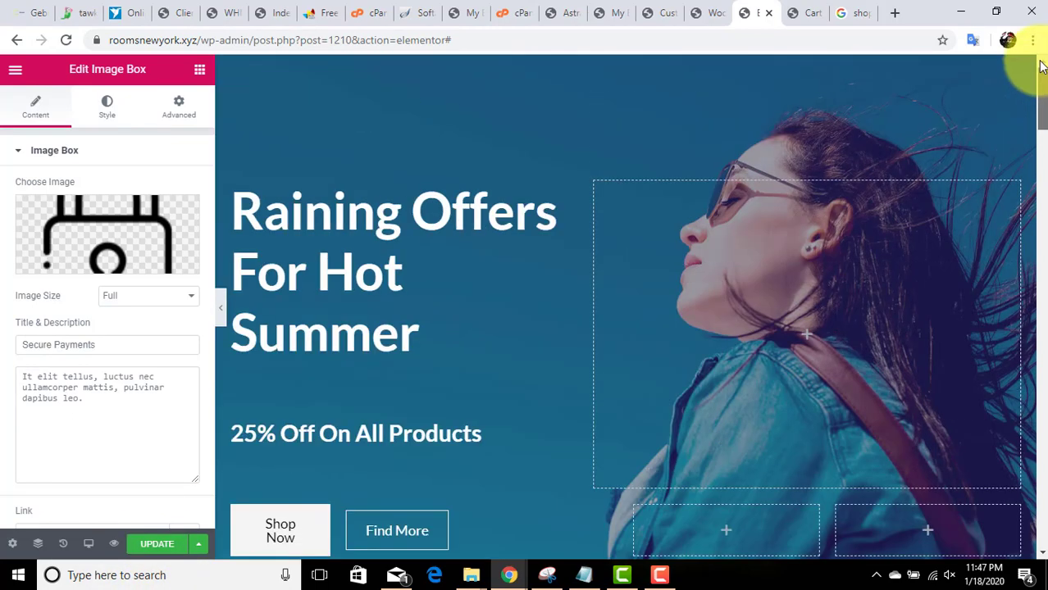
left_click(759, 10)
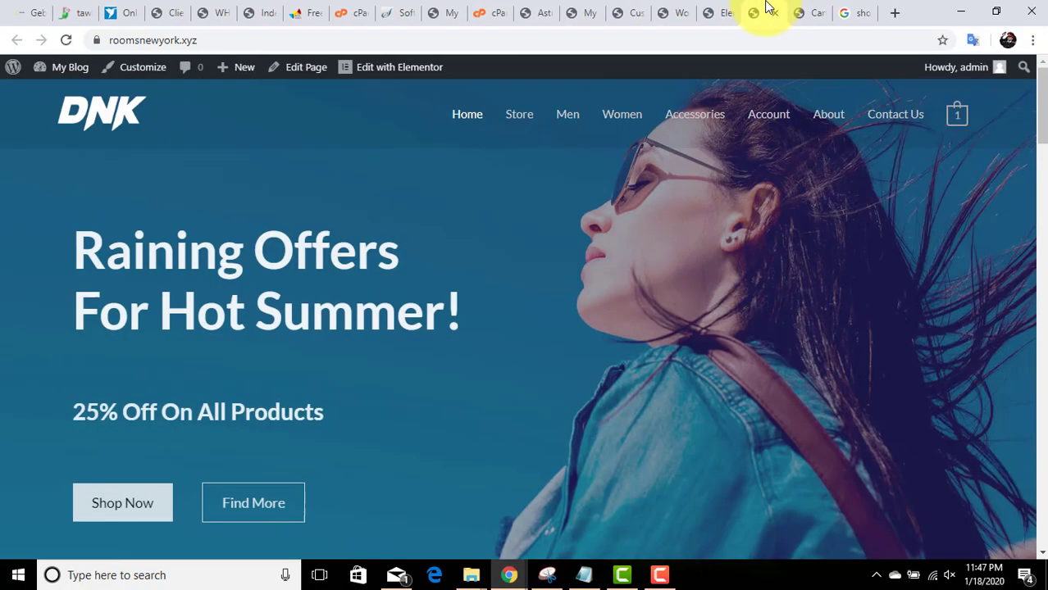
Go to the Contact Us page and start editing it with Elementor.
left_click(897, 115)
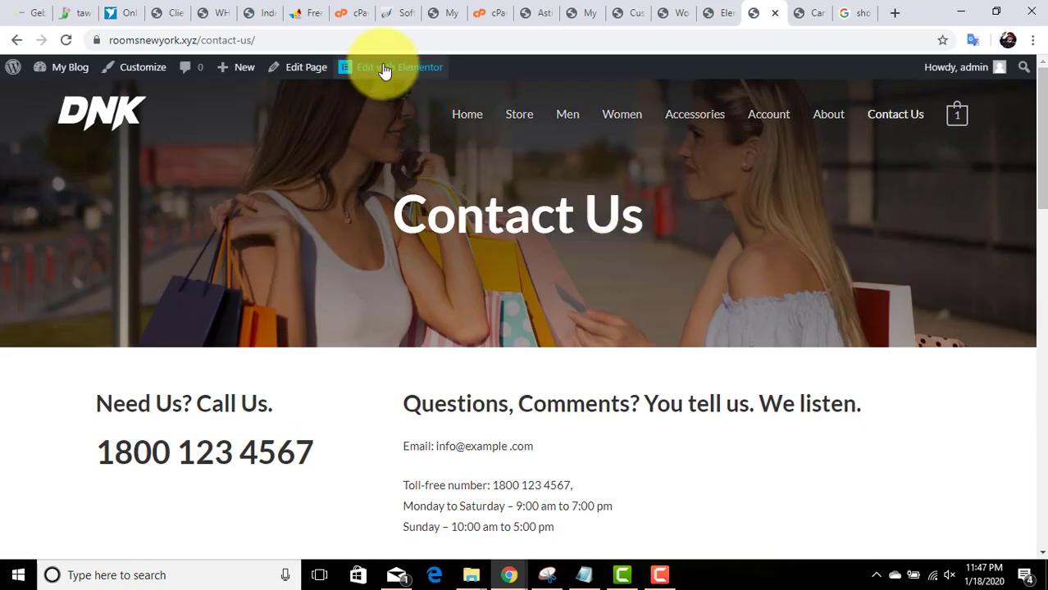
mouse_move(400, 71)
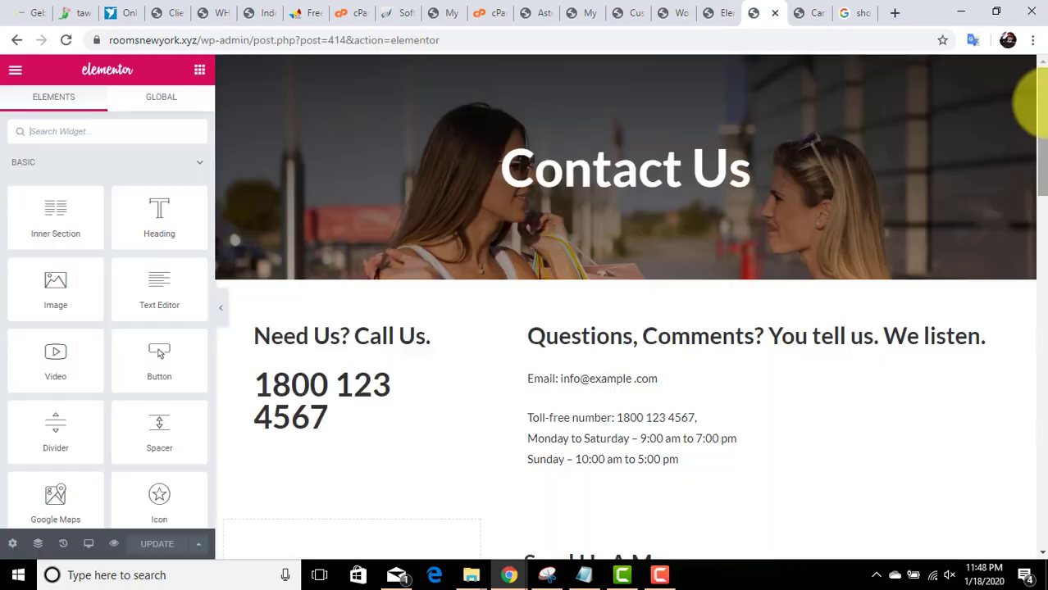
Select the Contact Us heading, the email/hours text, then the phone-number heading.
mouse_move(1040, 93)
left_mouse_down()
mouse_move(1040, 238)
mouse_move(1038, 82)
left_mouse_up()
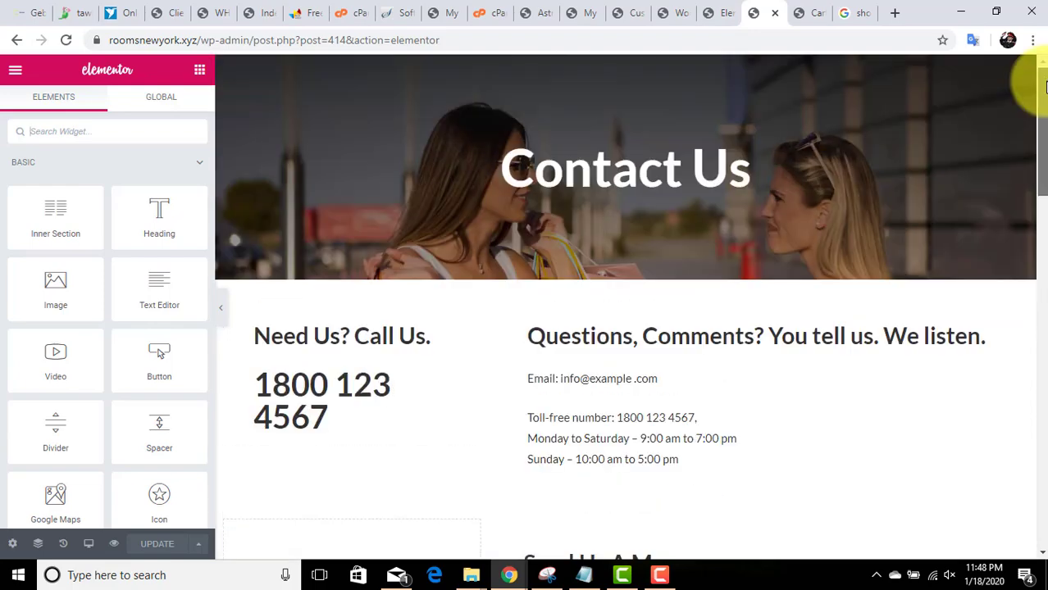
left_click(621, 174)
left_click(617, 437)
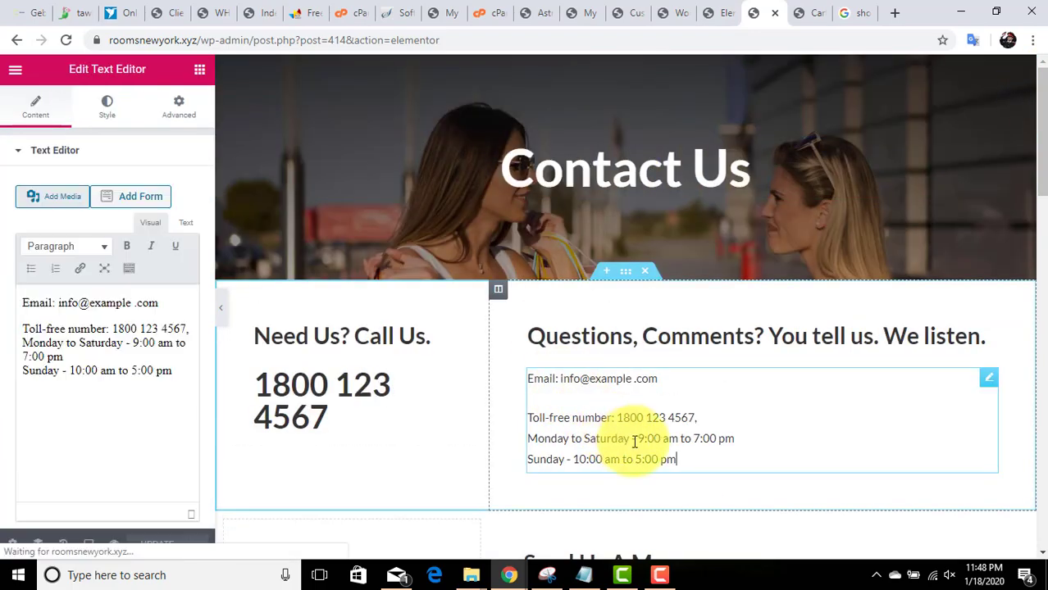
left_click(316, 386)
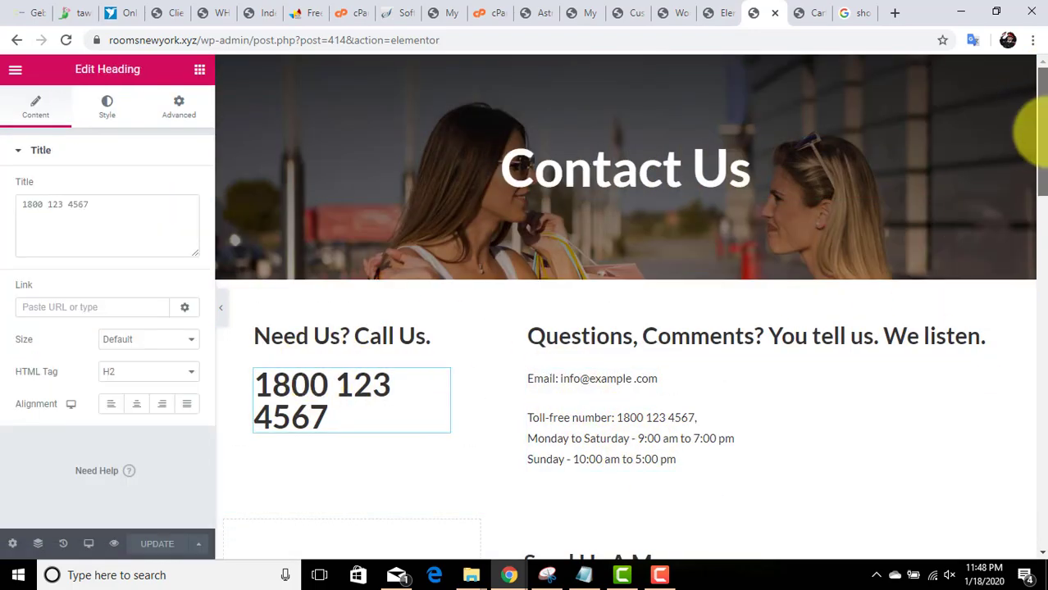